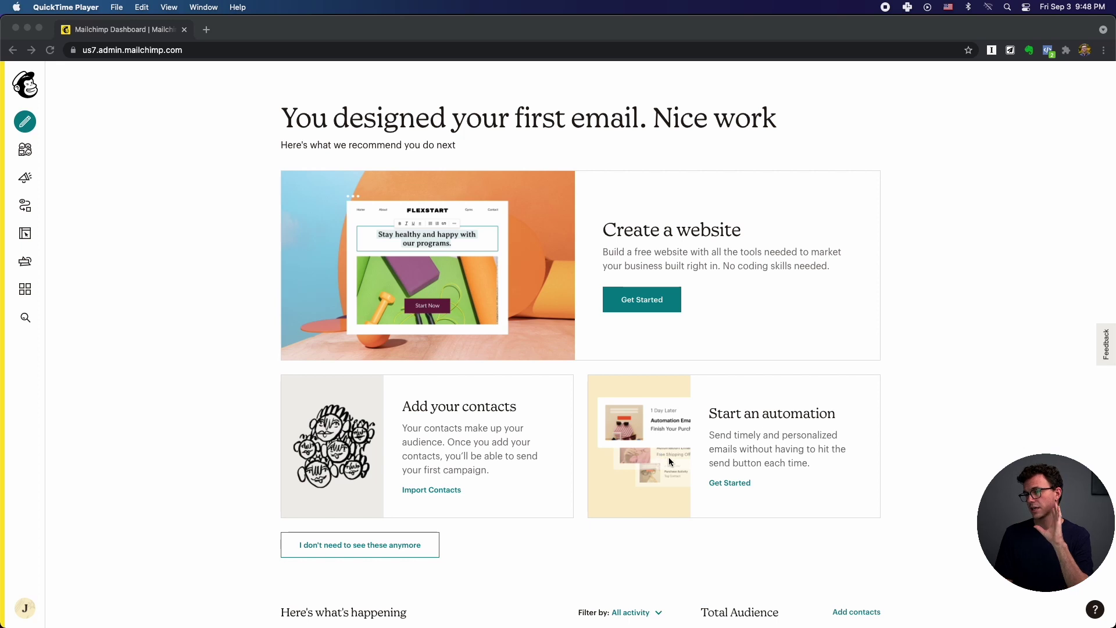
# Step: Bring the browser forward, glance at the automation email and Create options, then return to the dashboard
pyautogui.click(729, 463)
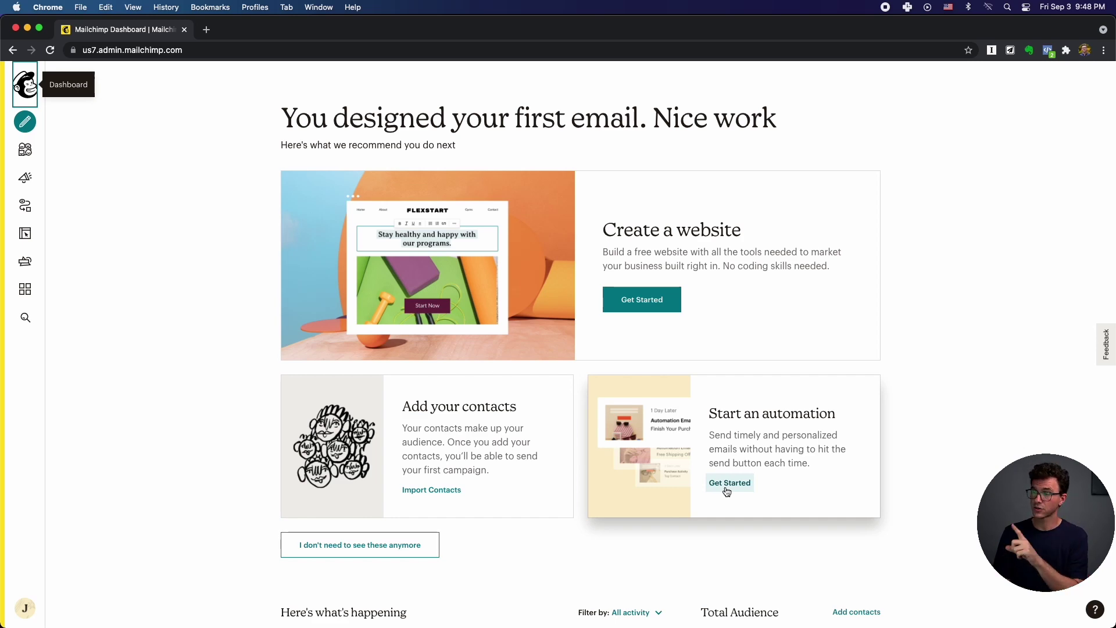
pyautogui.click(726, 488)
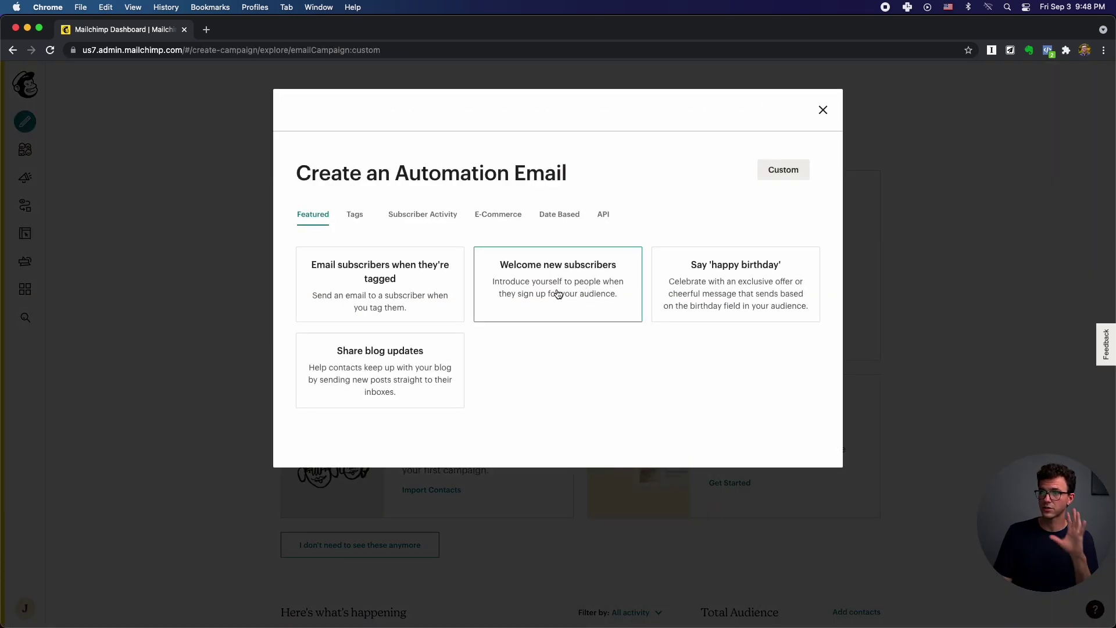
pyautogui.click(822, 110)
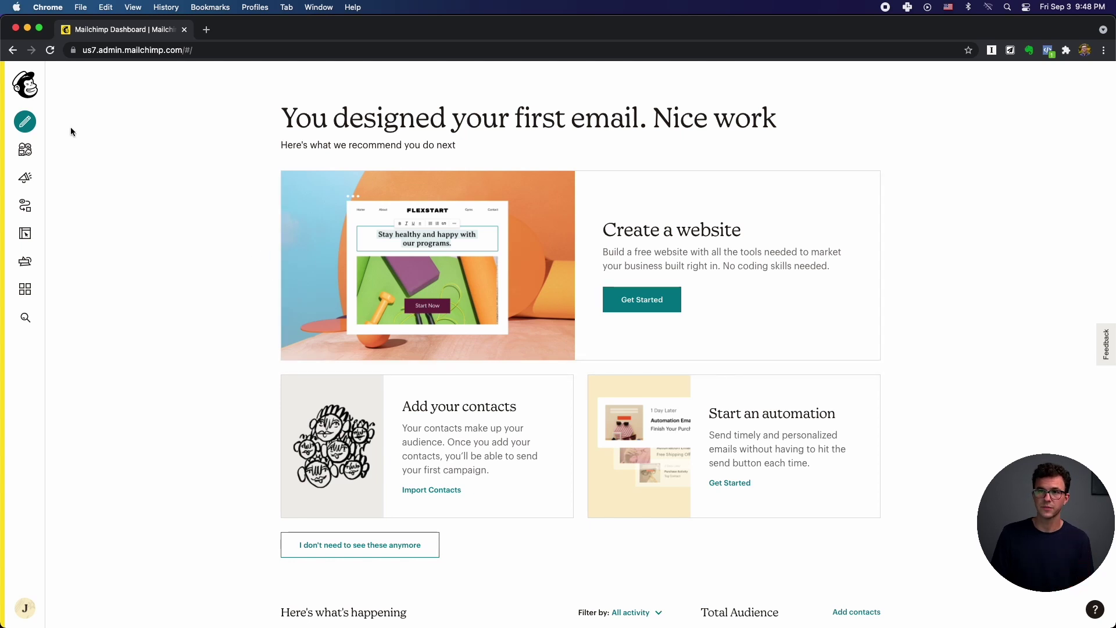
pyautogui.click(27, 126)
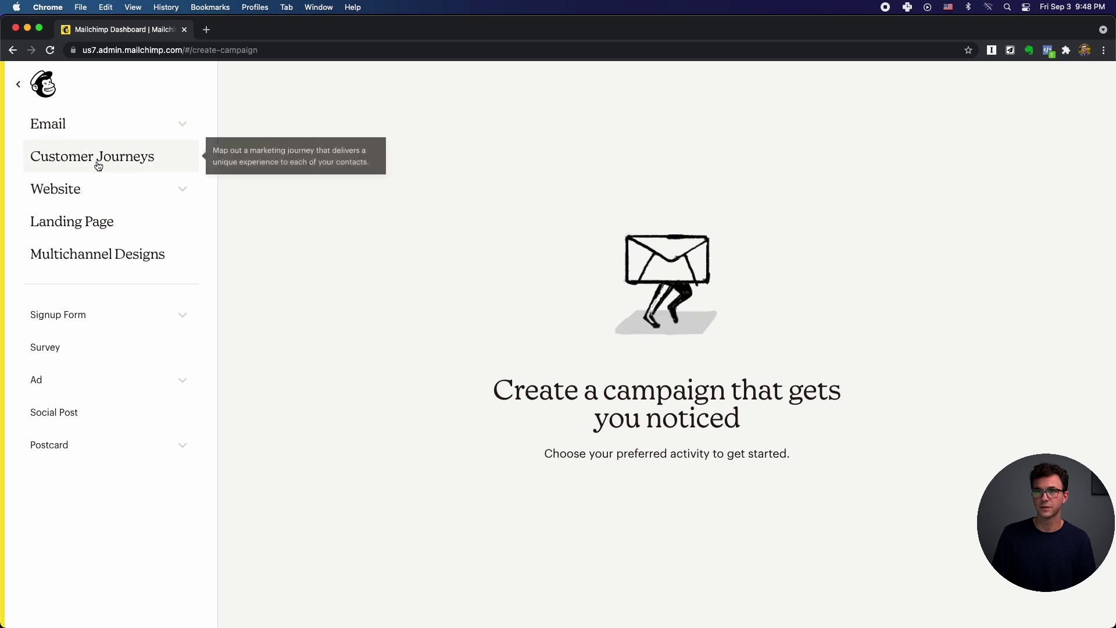
pyautogui.click(22, 86)
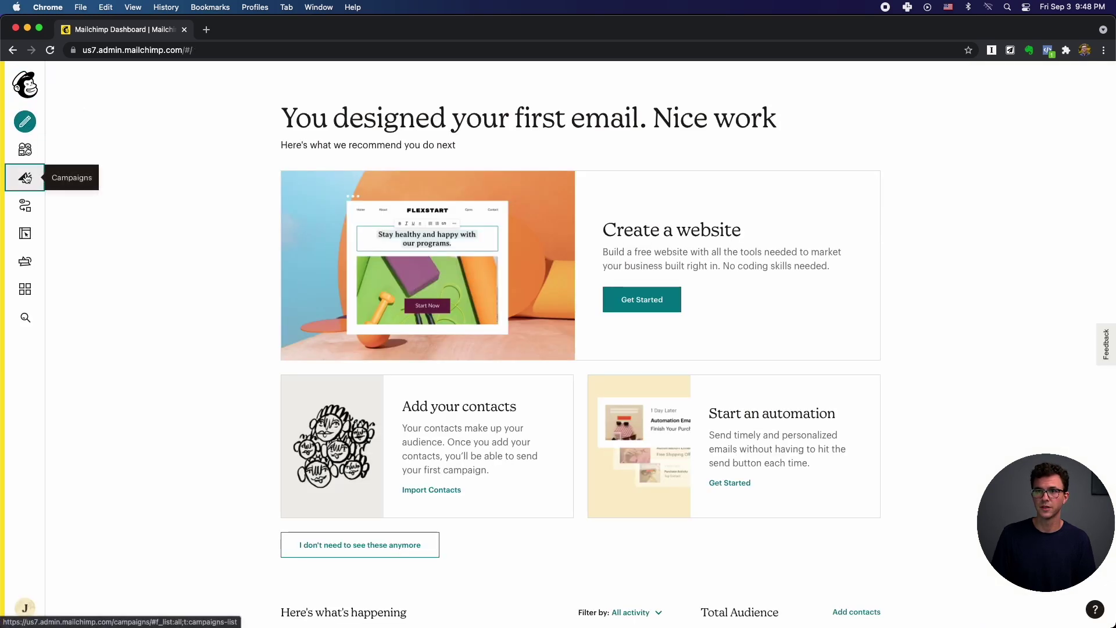
# Step: Look at Create Campaign from the Campaigns list, back out, and go to Automations
pyautogui.click(26, 178)
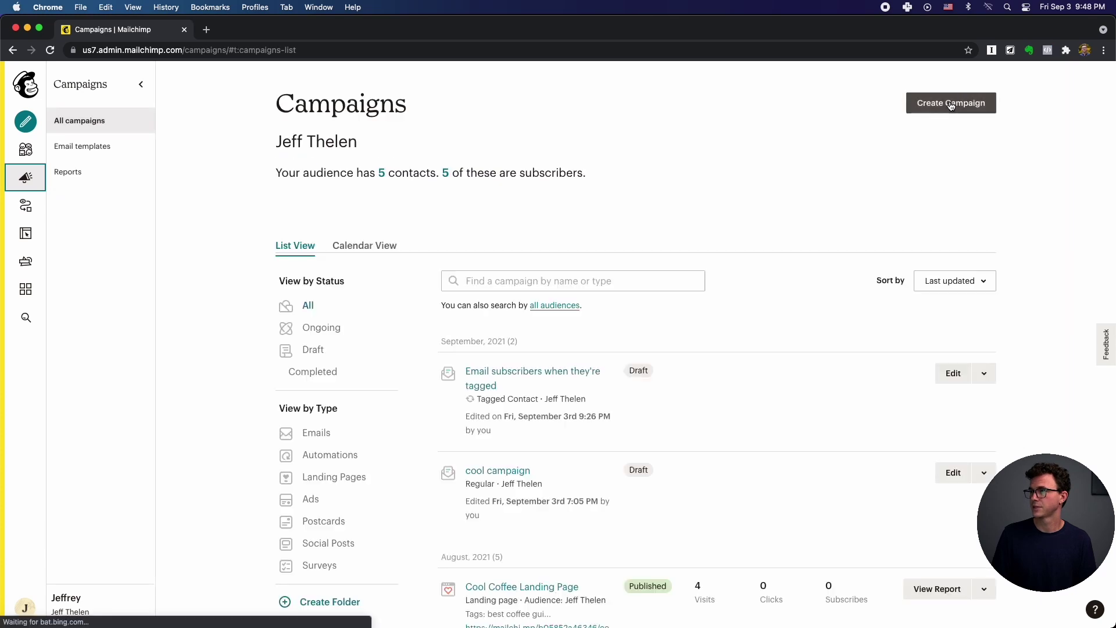
pyautogui.click(951, 103)
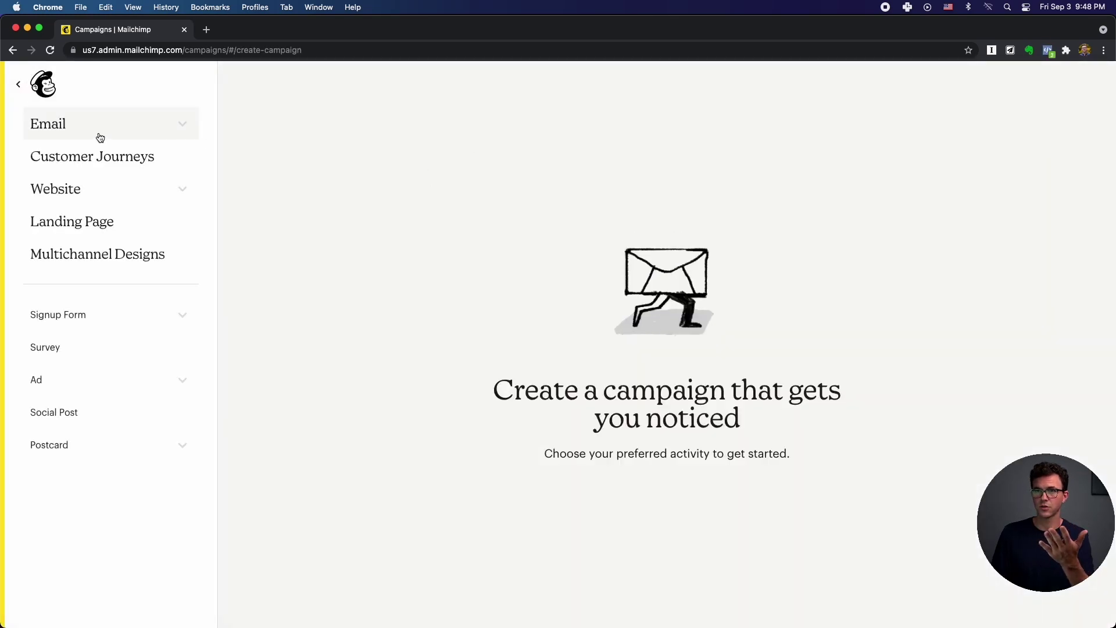
pyautogui.click(18, 85)
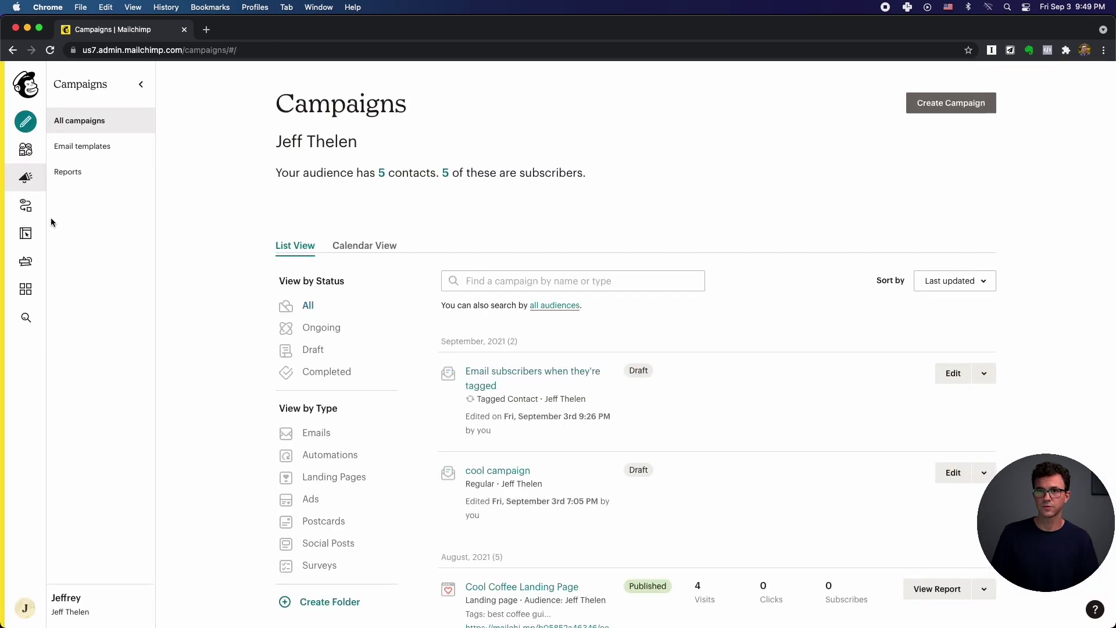
pyautogui.click(25, 206)
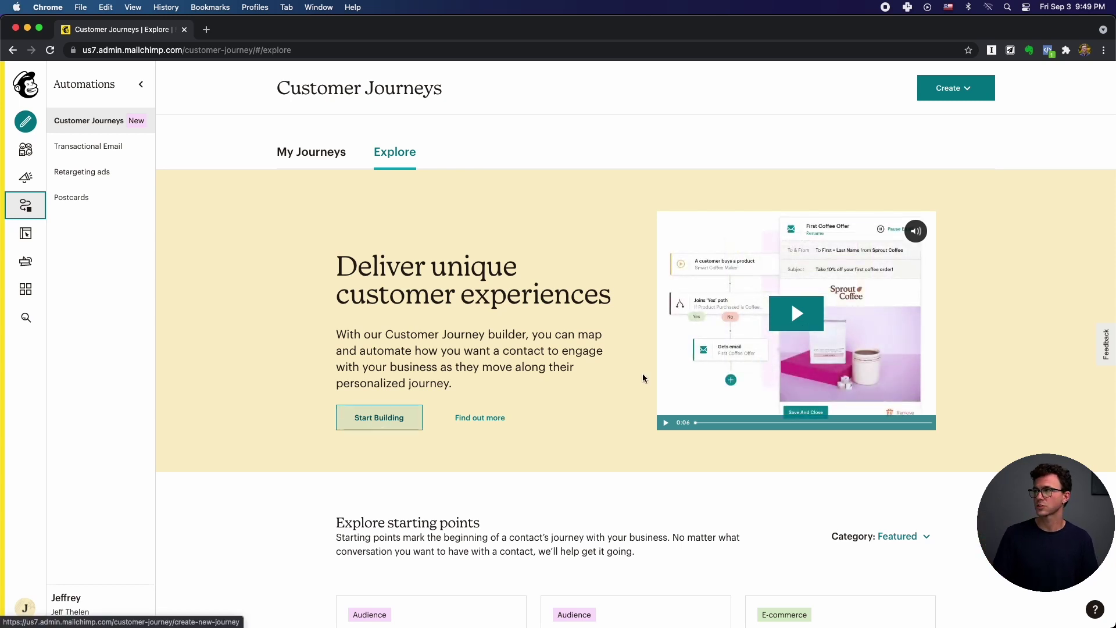
# Step: Pick the 'Email subscribers when they're tagged' automation from the available automation types
pyautogui.click(952, 90)
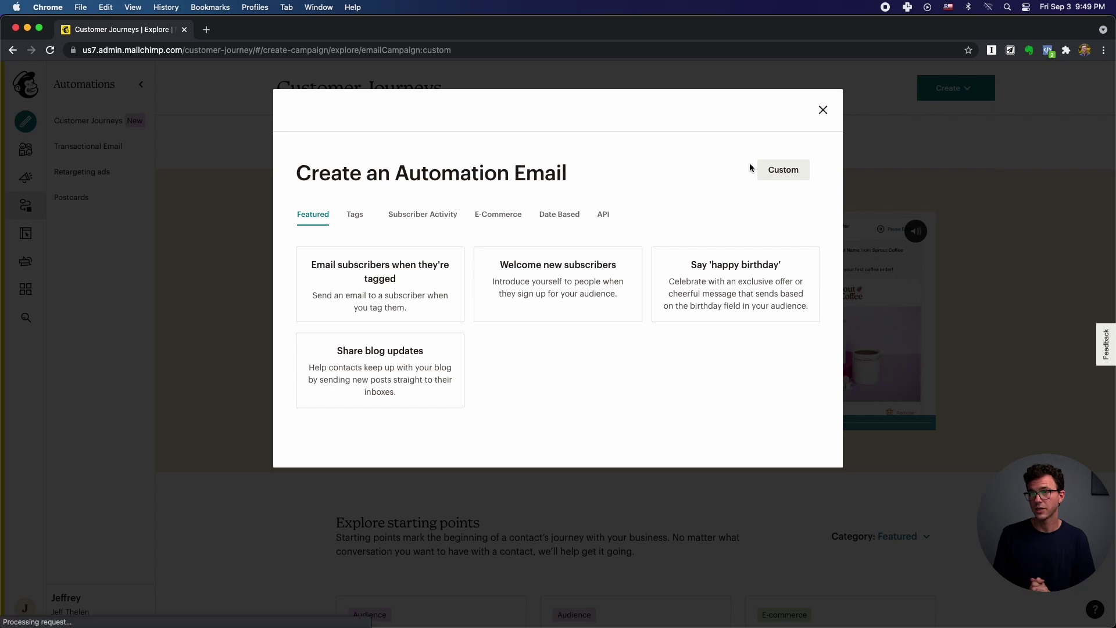
pyautogui.click(368, 271)
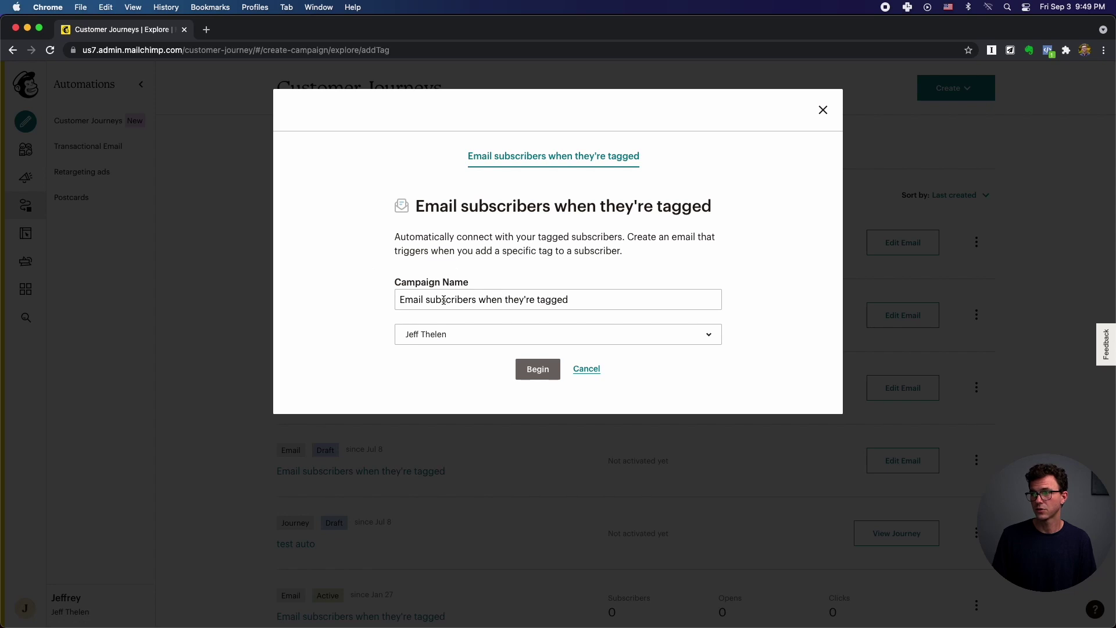
# Step: Name the campaign 'coffee subscriber' and begin the automation
pyautogui.tripleClick(444, 300)
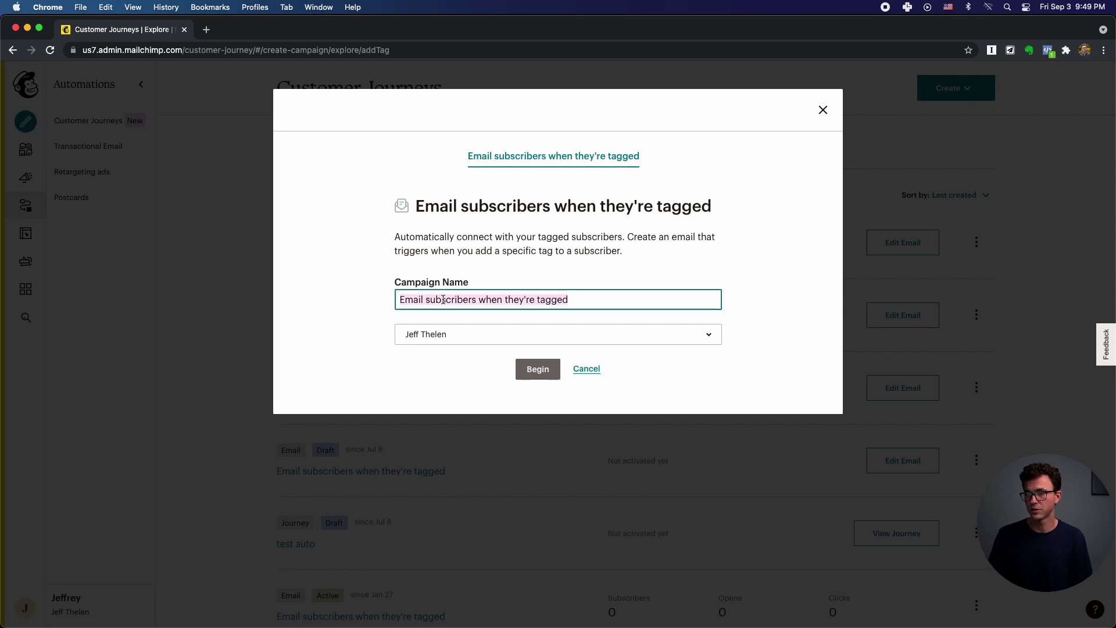
pyautogui.write('coffee subscriber')
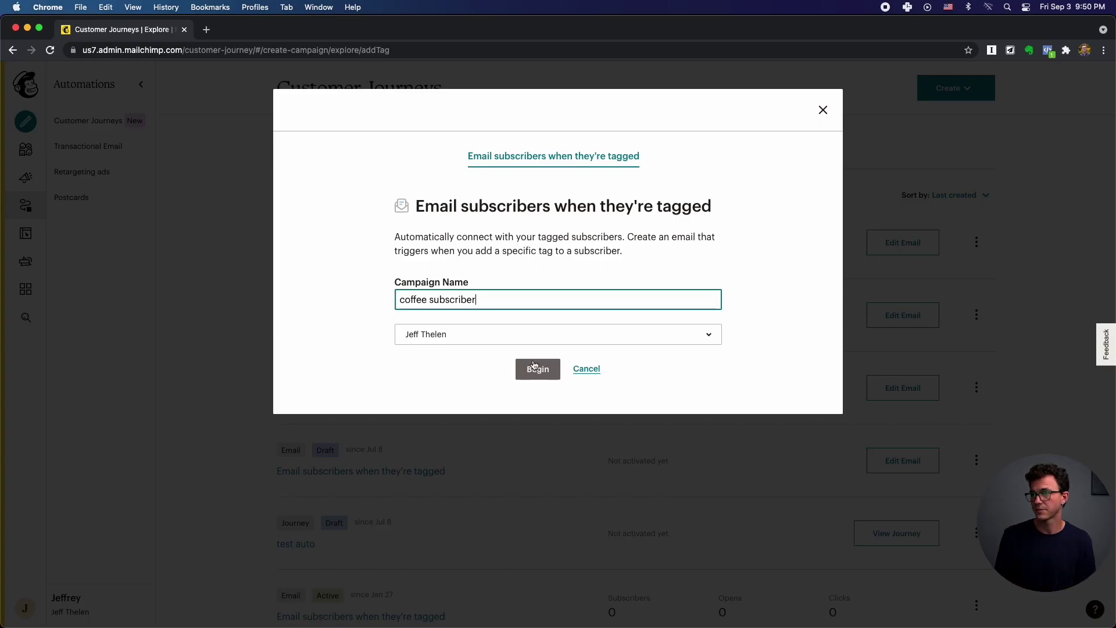
pyautogui.click(534, 366)
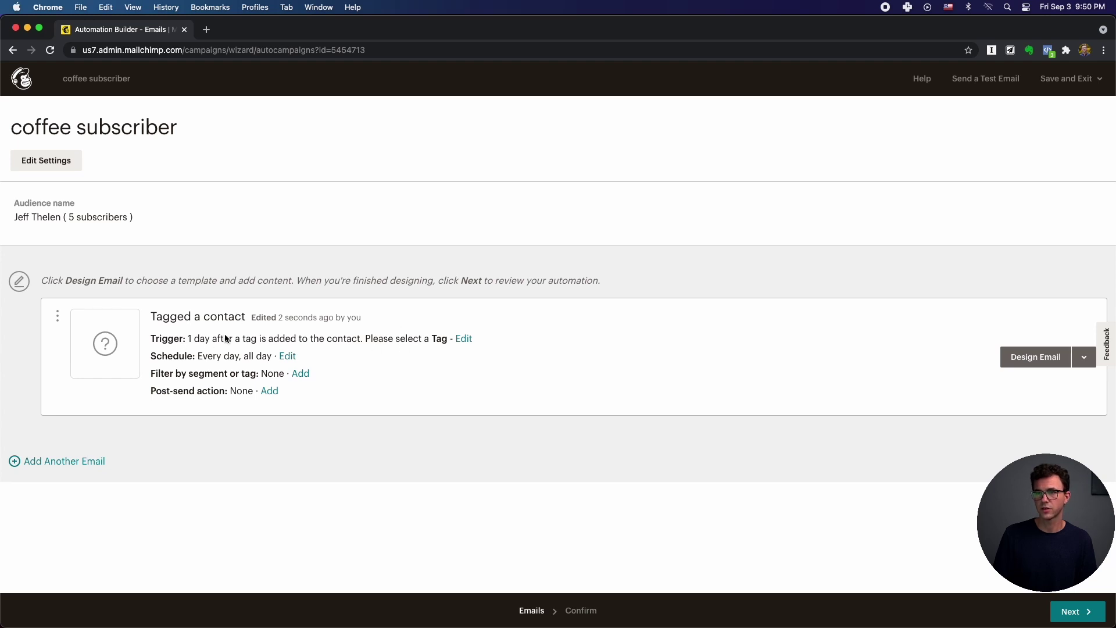
# Step: Make the email send immediately when the 'best coffee guide' tag is added, and save the trigger
pyautogui.click(464, 339)
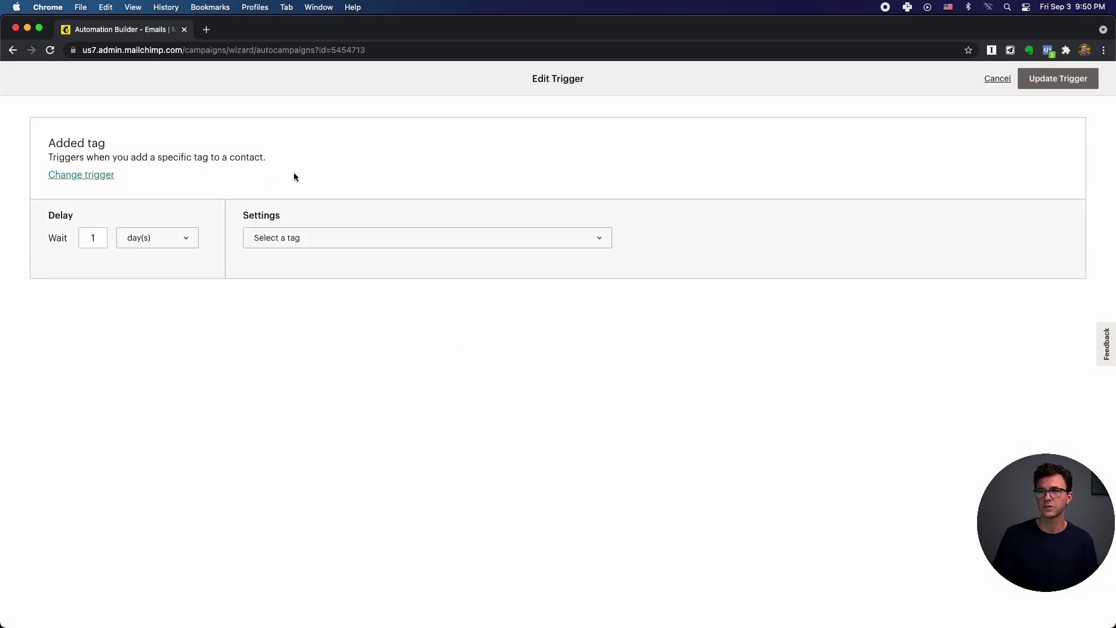
pyautogui.click(125, 238)
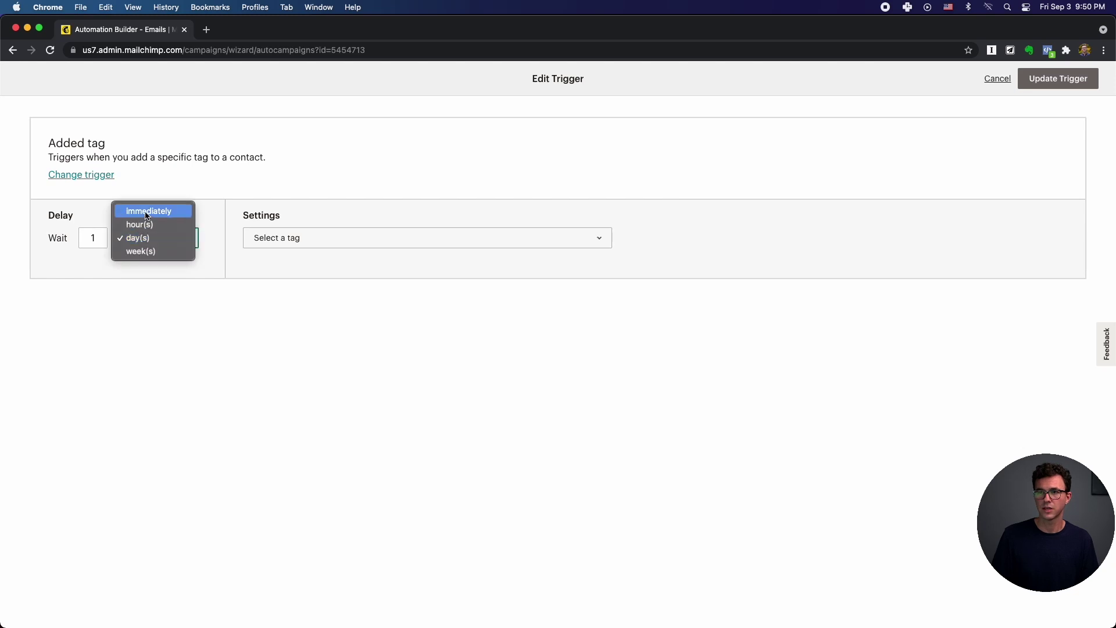
pyautogui.click(146, 213)
pyautogui.click(229, 239)
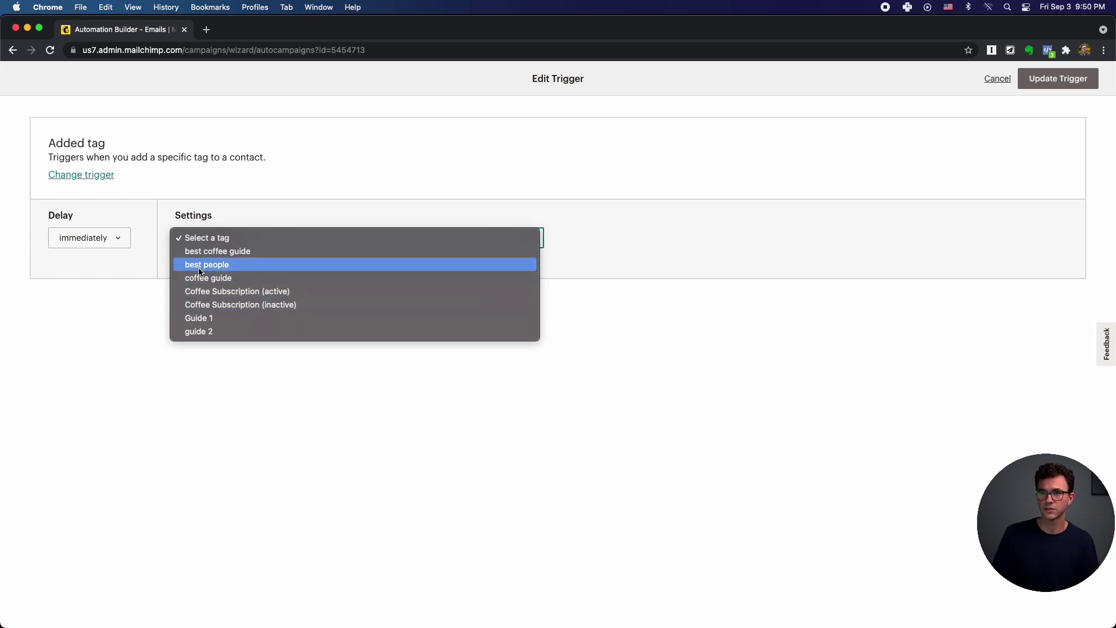
pyautogui.click(208, 251)
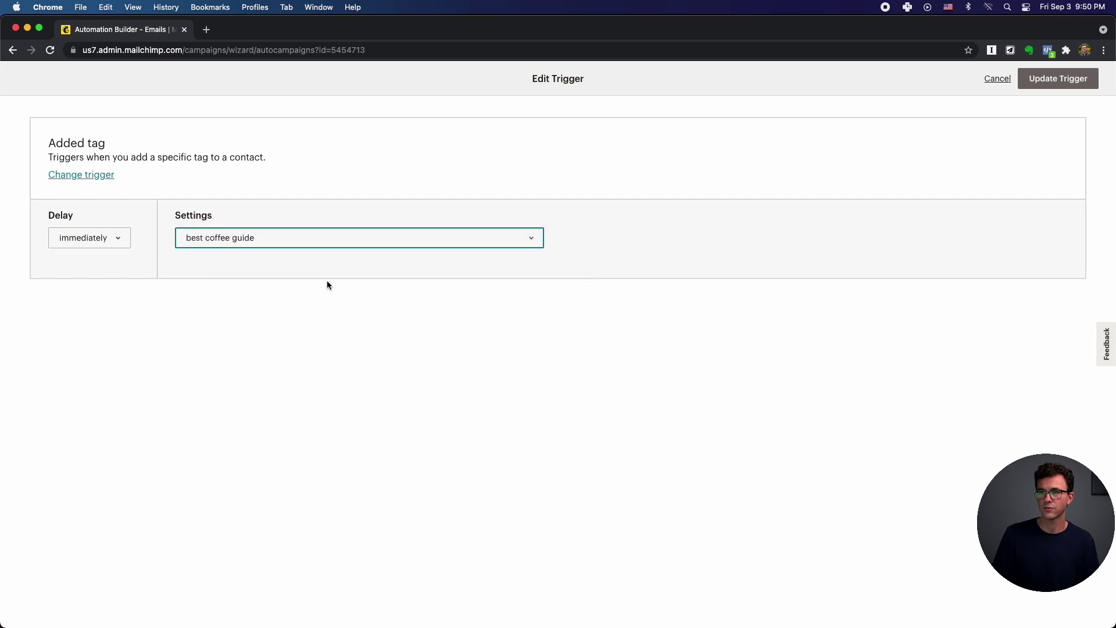
pyautogui.click(1046, 85)
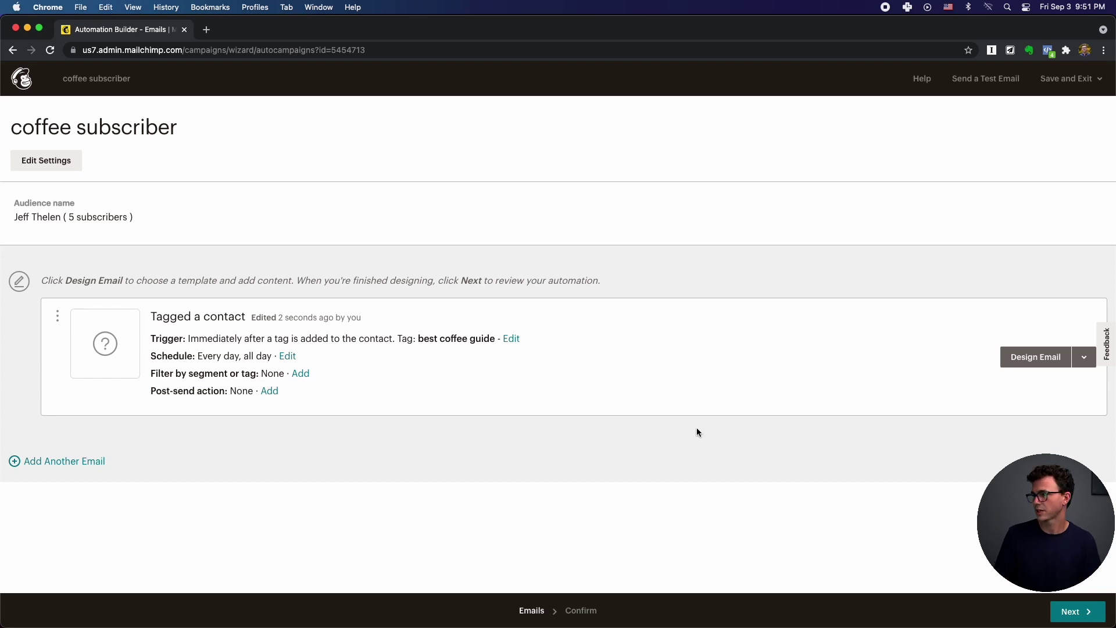
# Step: Give the tagged-contact email the subject 'coffee guide' and move on to templates
pyautogui.click(1019, 363)
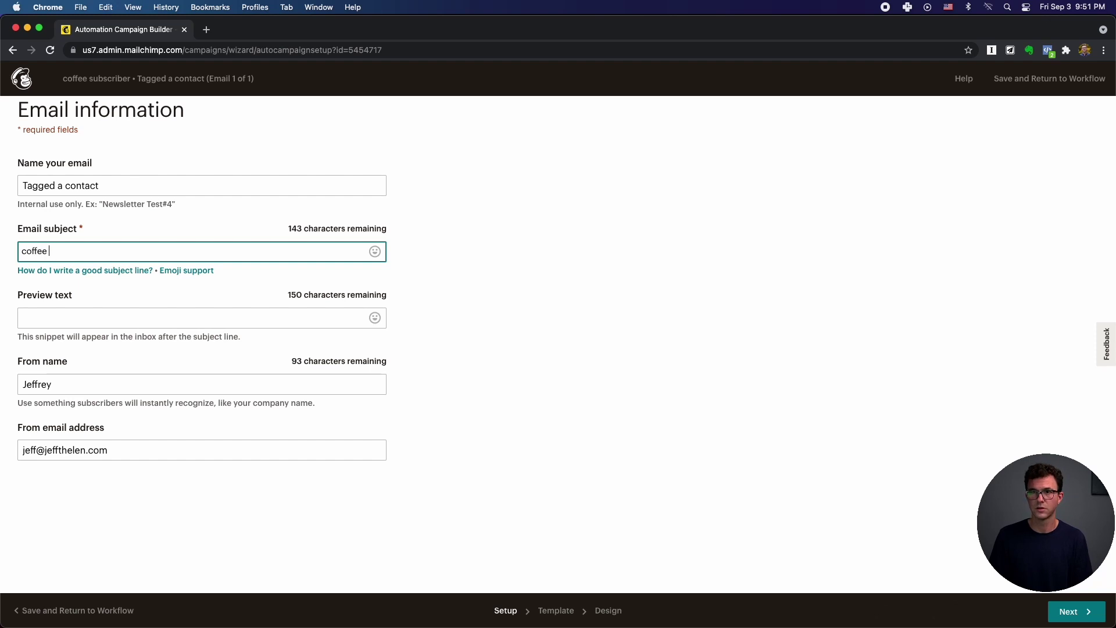
pyautogui.write('guide')
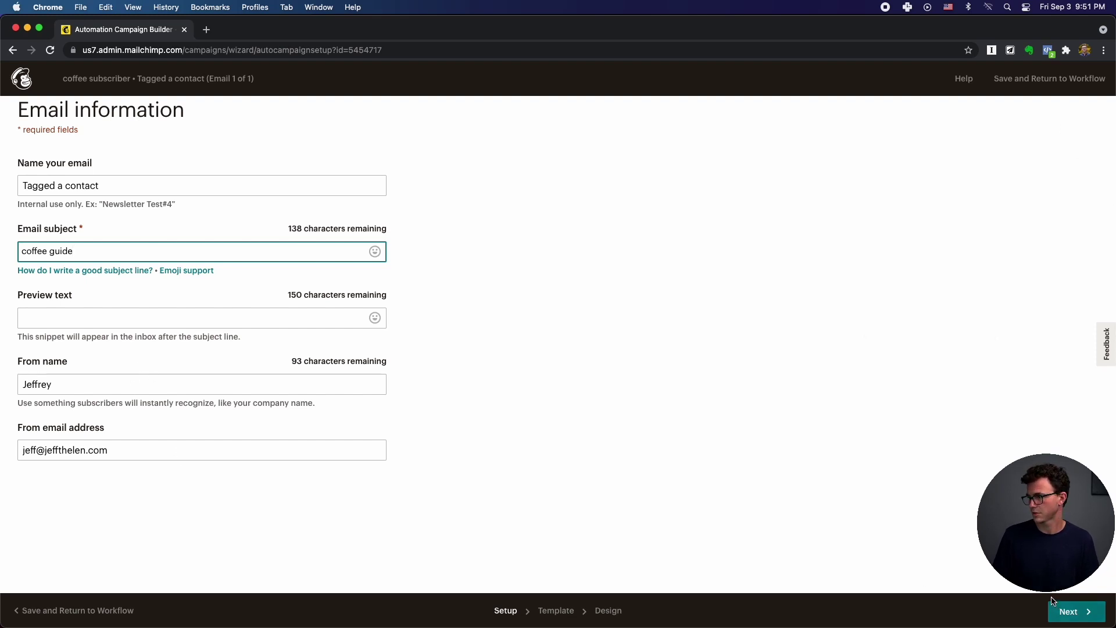
pyautogui.click(1064, 611)
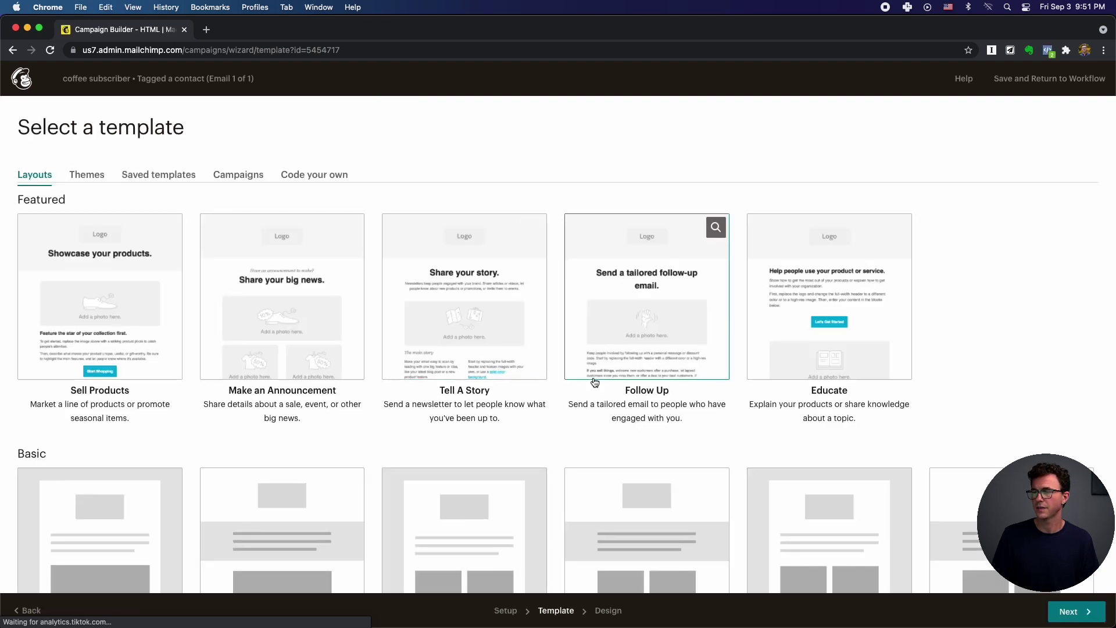
# Step: Apply the Simple Text template from the Basic templates
pyautogui.scroll(-5, 594, 381)
pyautogui.click(445, 452)
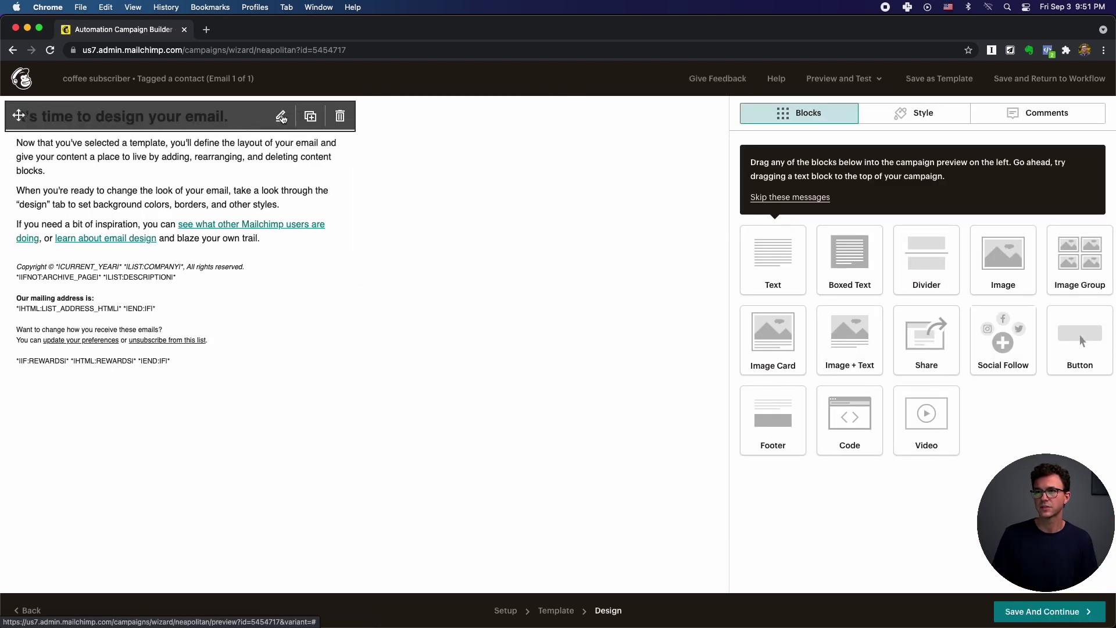
# Step: Delete the heading block and move the body text block to the top of the email
pyautogui.click(281, 116)
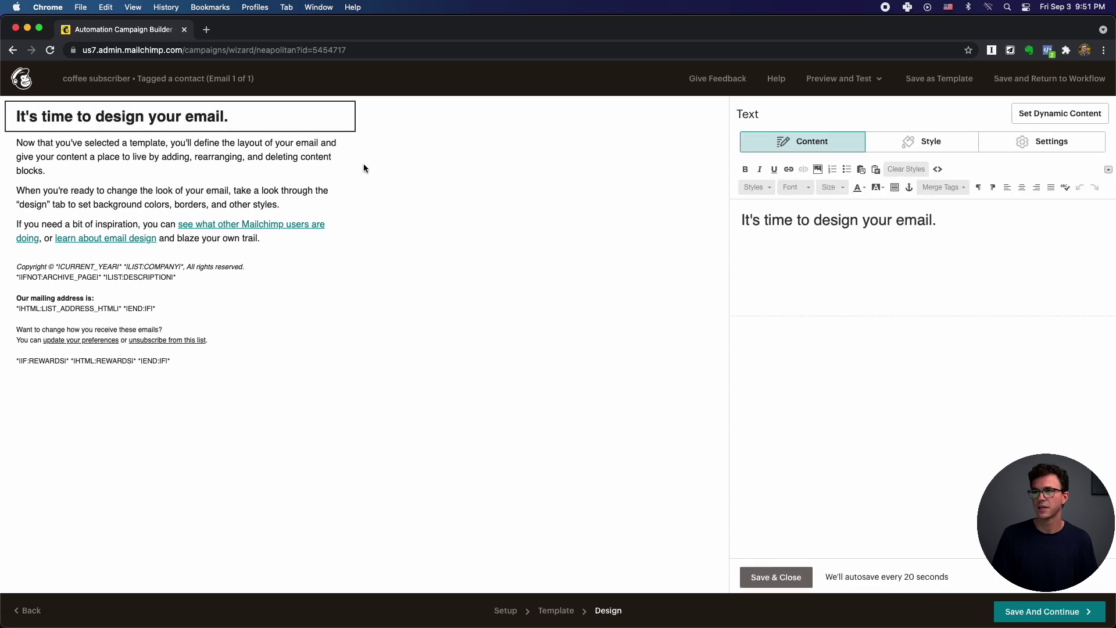
pyautogui.click(339, 119)
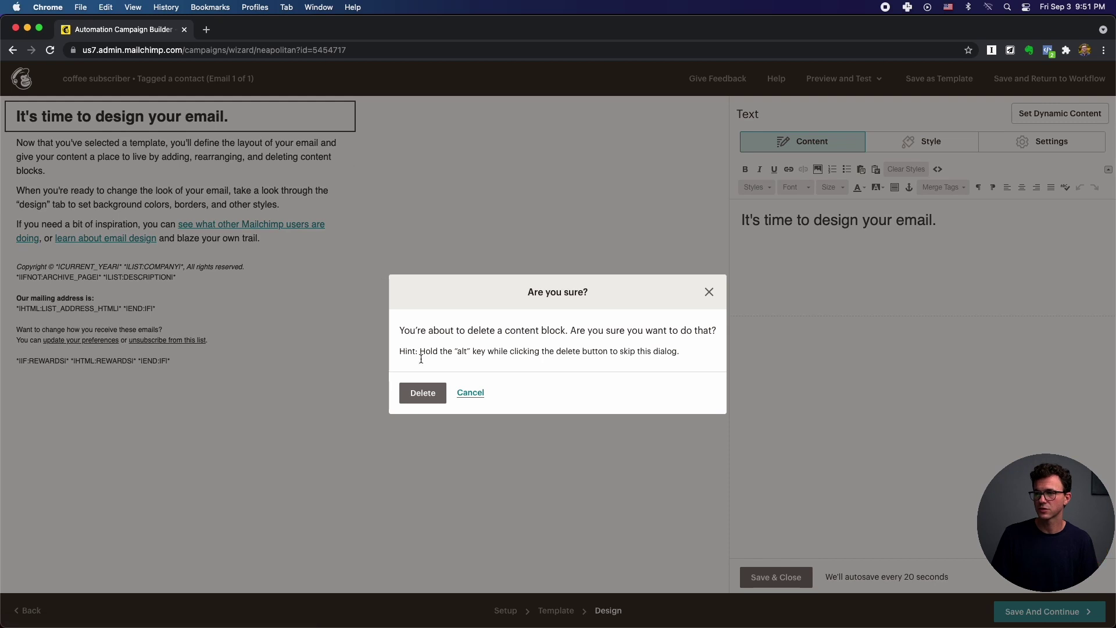
pyautogui.click(424, 394)
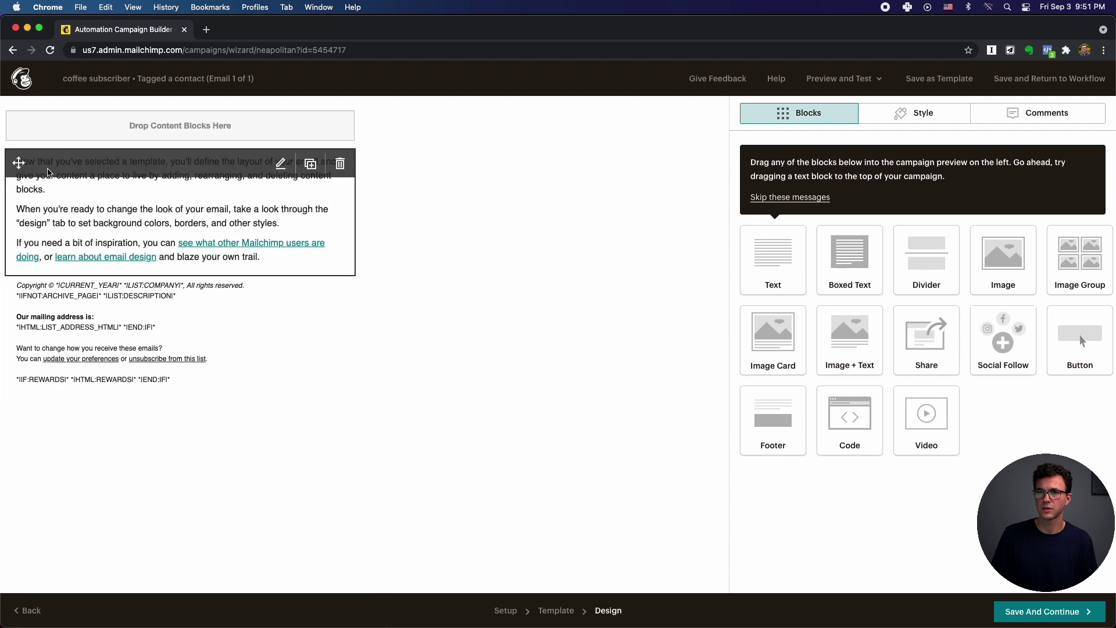
pyautogui.moveTo(17, 162); pyautogui.dragTo(17, 120)
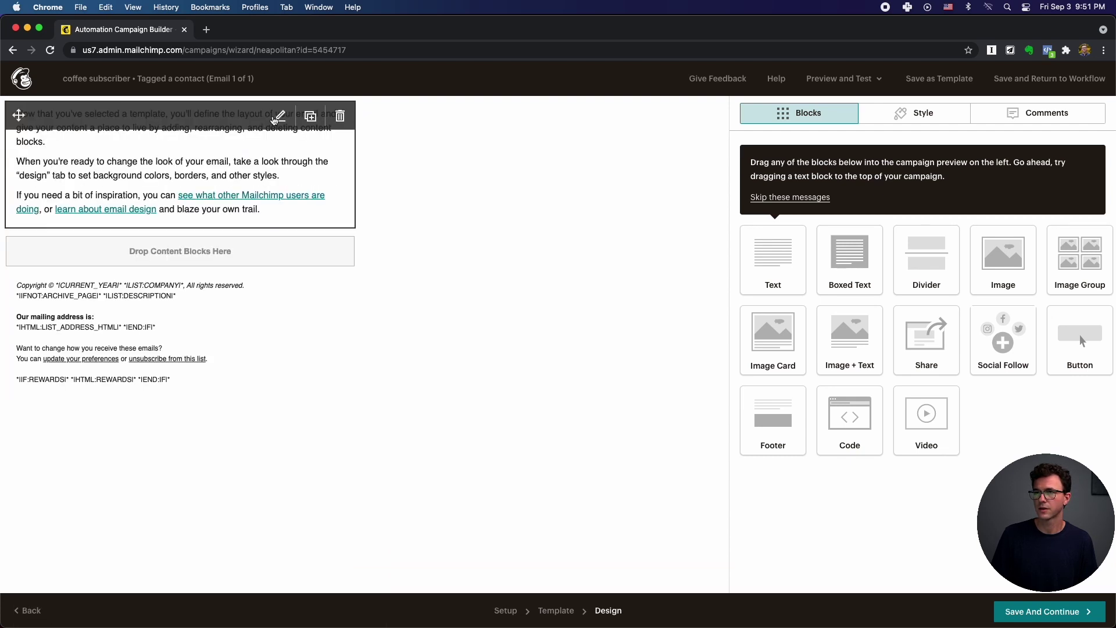
pyautogui.click(275, 118)
pyautogui.moveTo(876, 289); pyautogui.dragTo(739, 215)
pyautogui.write("Here's ")
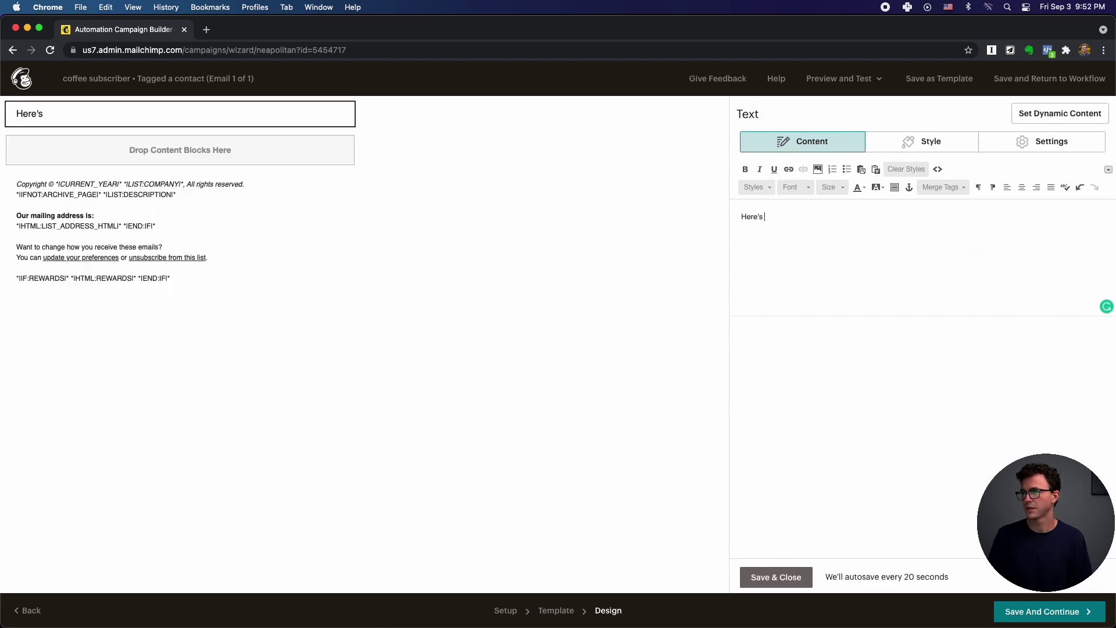
pyautogui.write('your coffee guide')
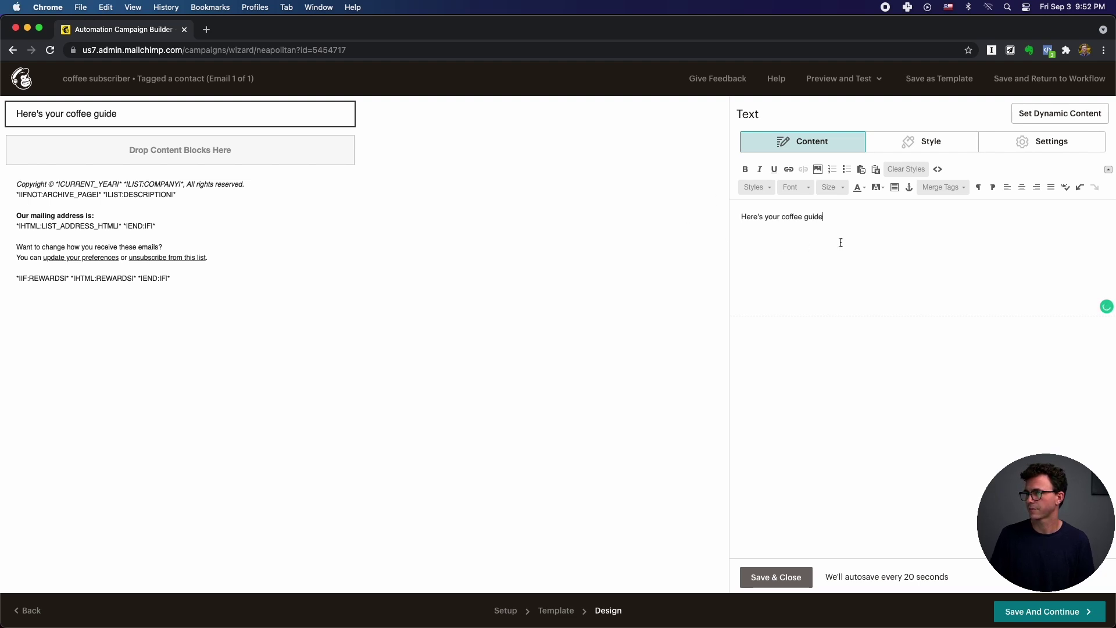
pyautogui.moveTo(781, 216); pyautogui.dragTo(829, 217)
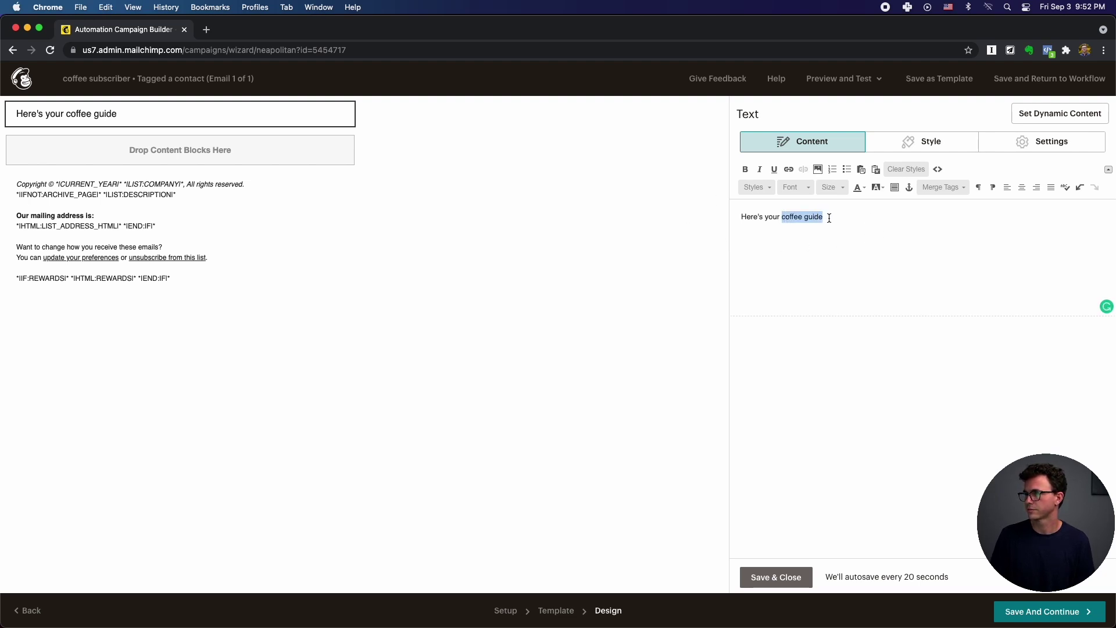
pyautogui.click(788, 169)
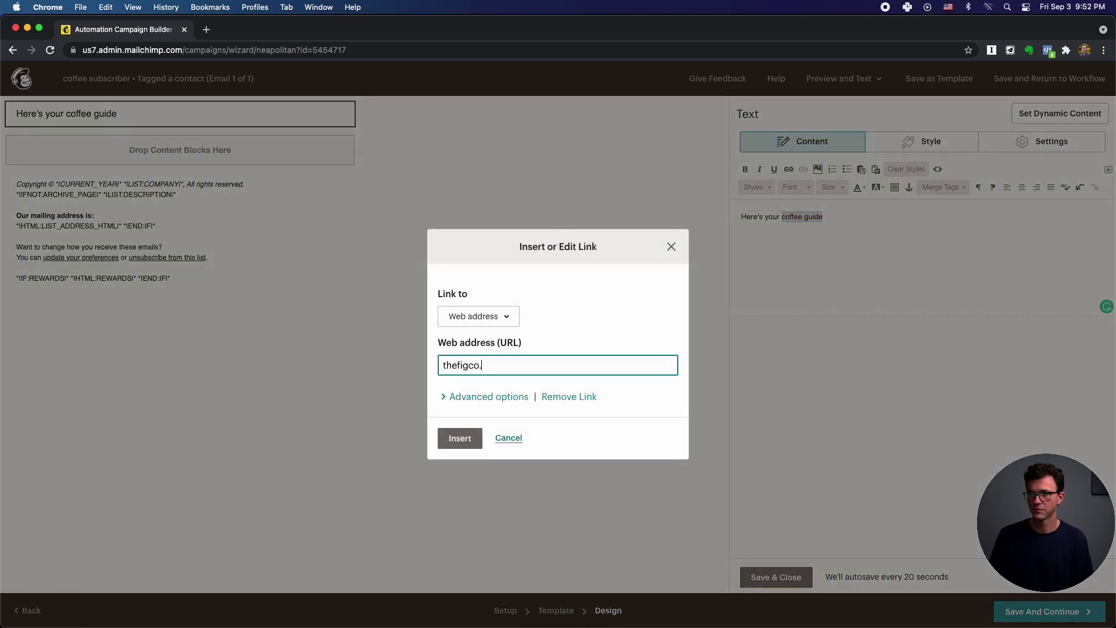
pyautogui.click(461, 438)
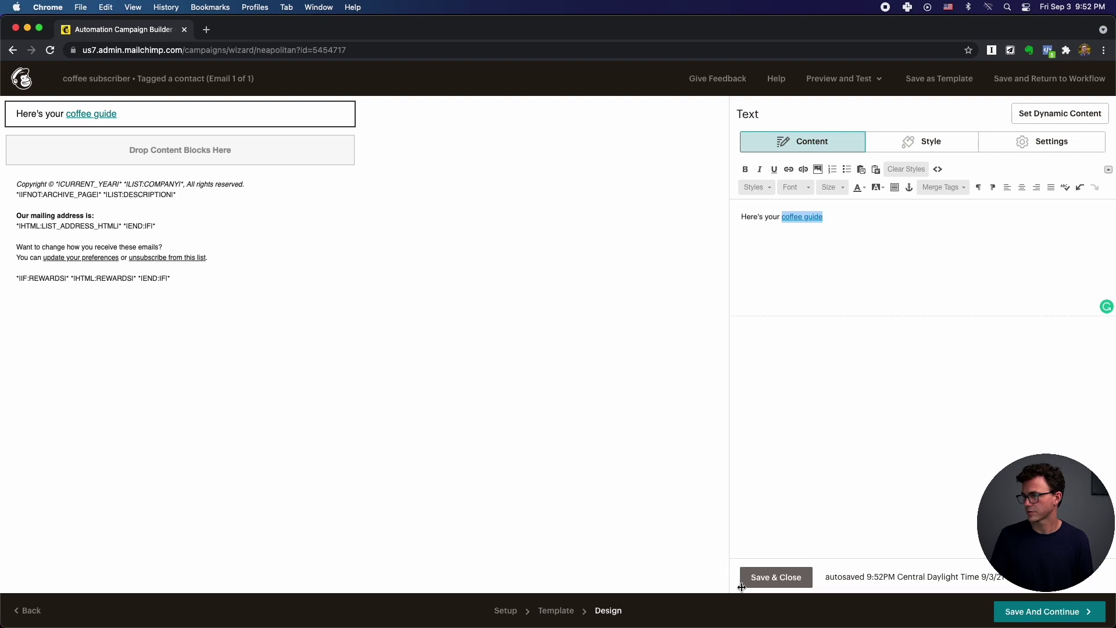
pyautogui.click(784, 579)
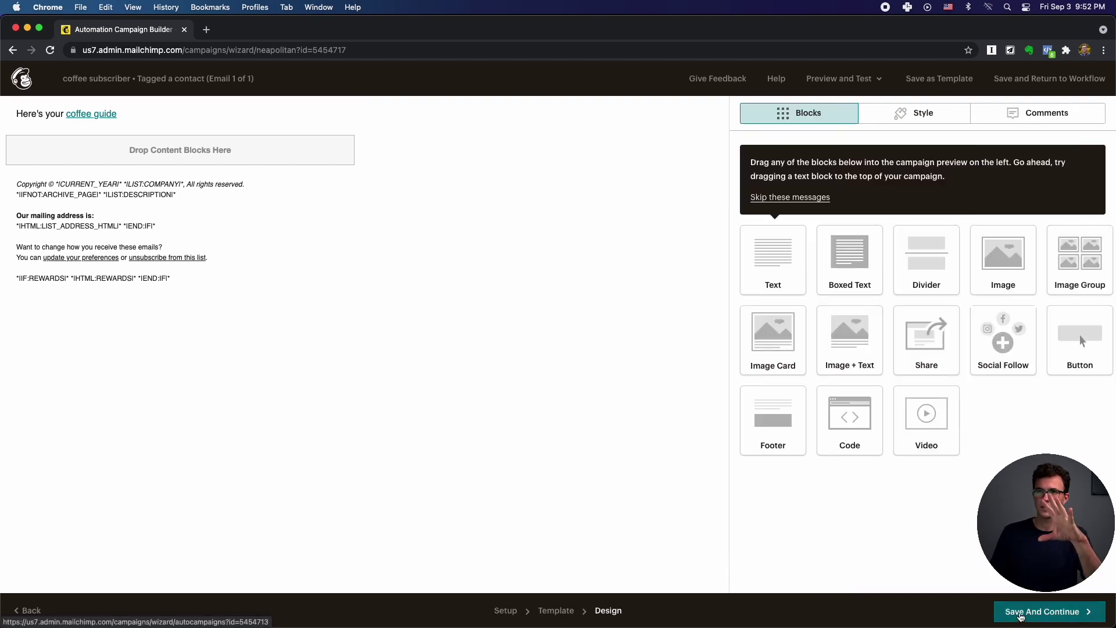
# Step: Save the first email's design, add Automation Email #2 one day later, and open its setup
pyautogui.click(1038, 616)
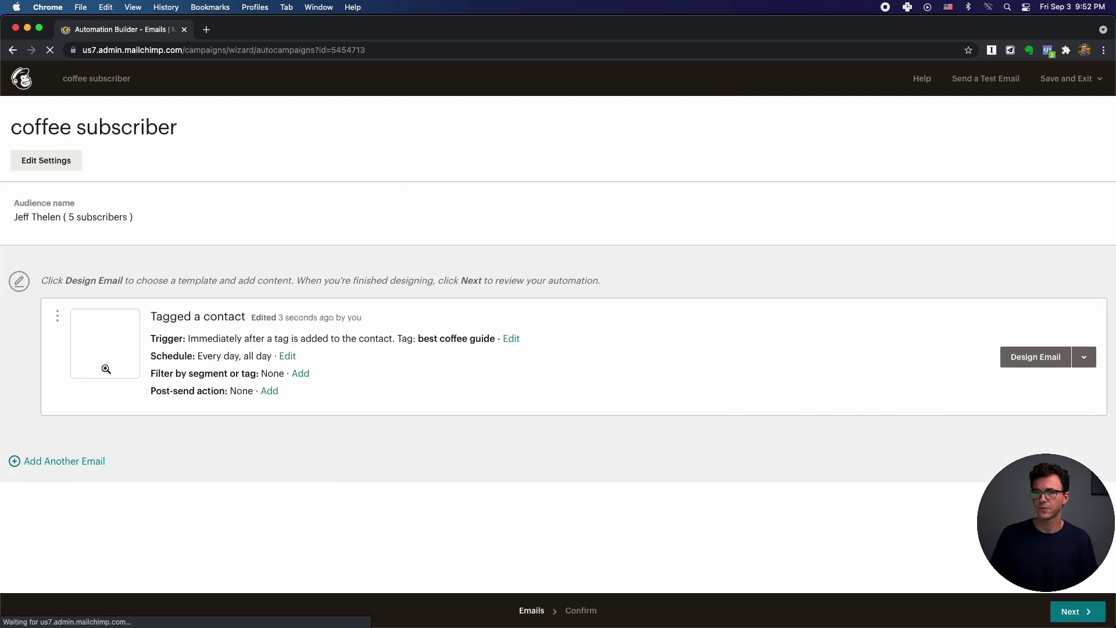
pyautogui.click(72, 462)
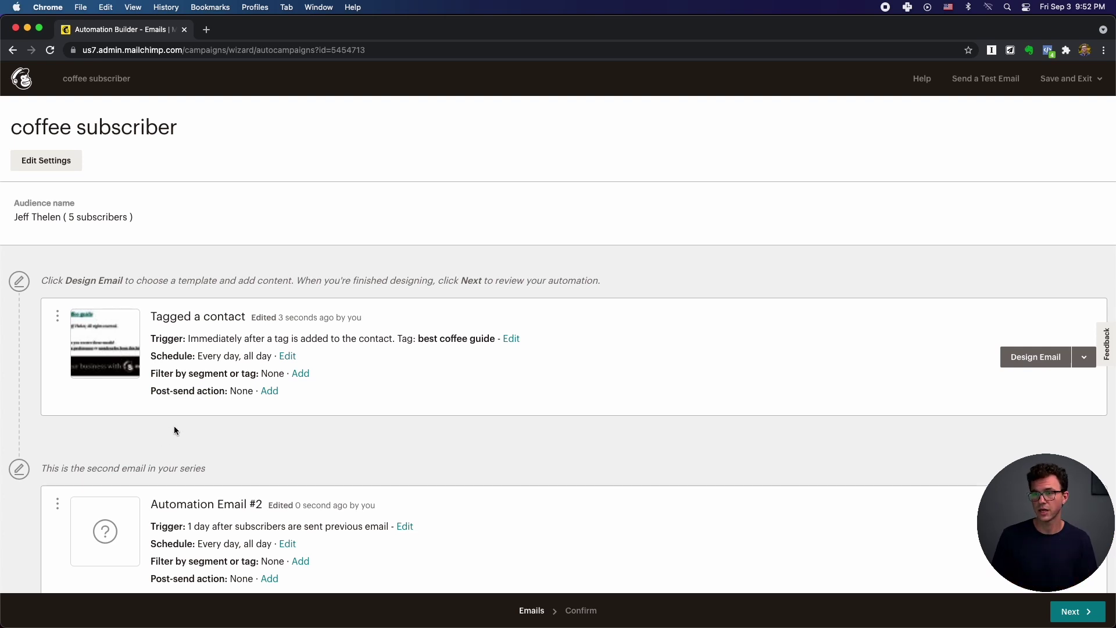
pyautogui.scroll(-3, 174, 430)
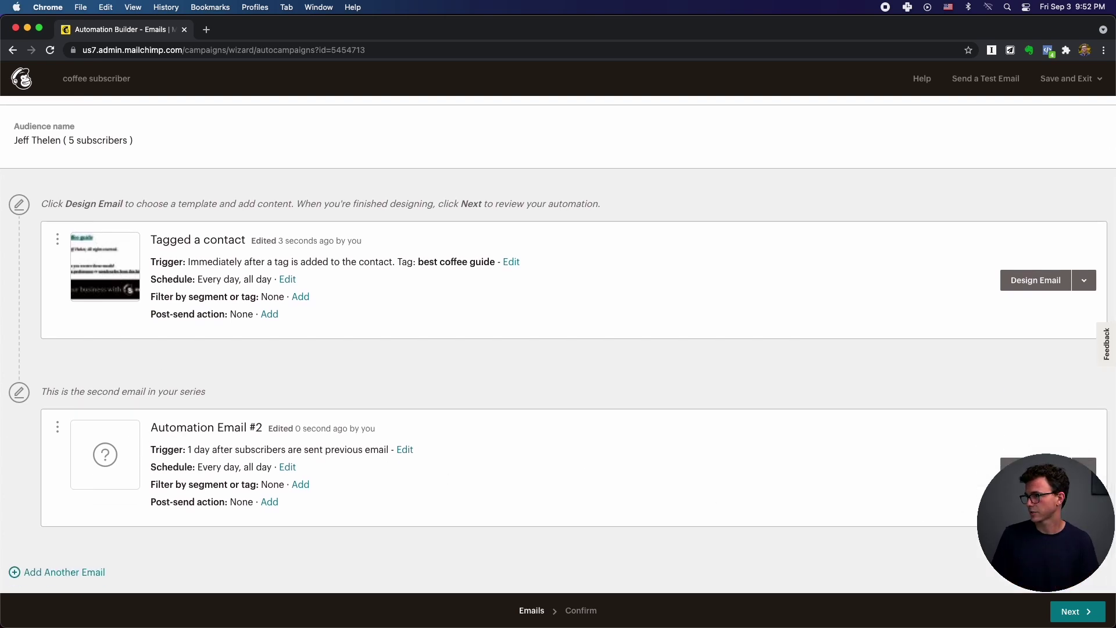
pyautogui.click(1002, 462)
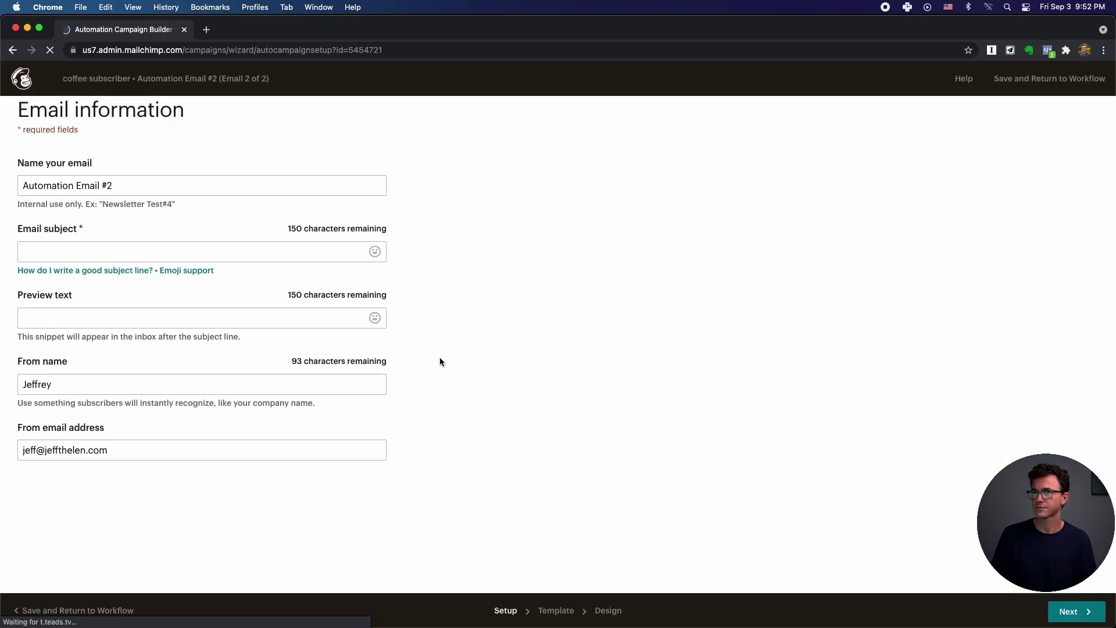
# Step: Give Automation Email #2 the subject 'Coffee quiz', apply the Simple Text template, and save it
pyautogui.click(1077, 614)
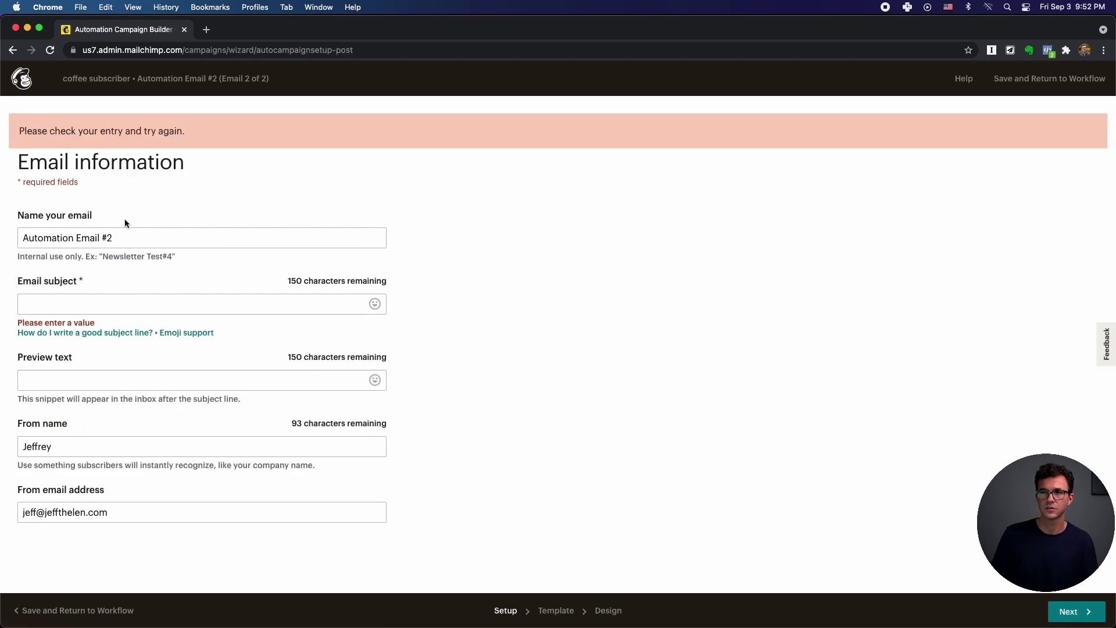
pyautogui.click(104, 304)
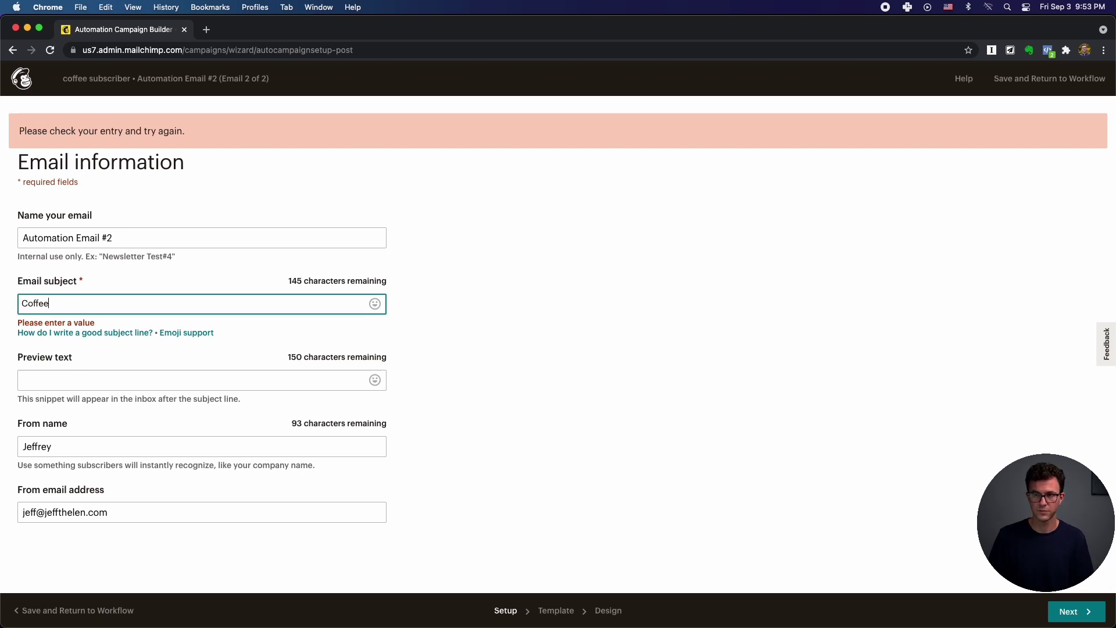
pyautogui.write('Coffee quiz')
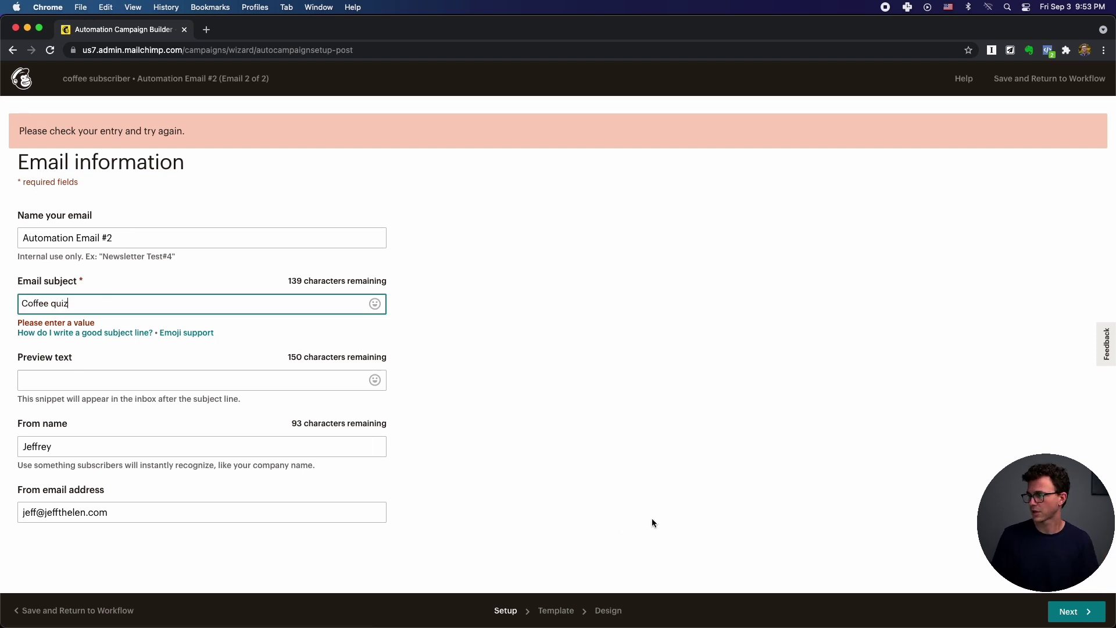
pyautogui.click(1076, 613)
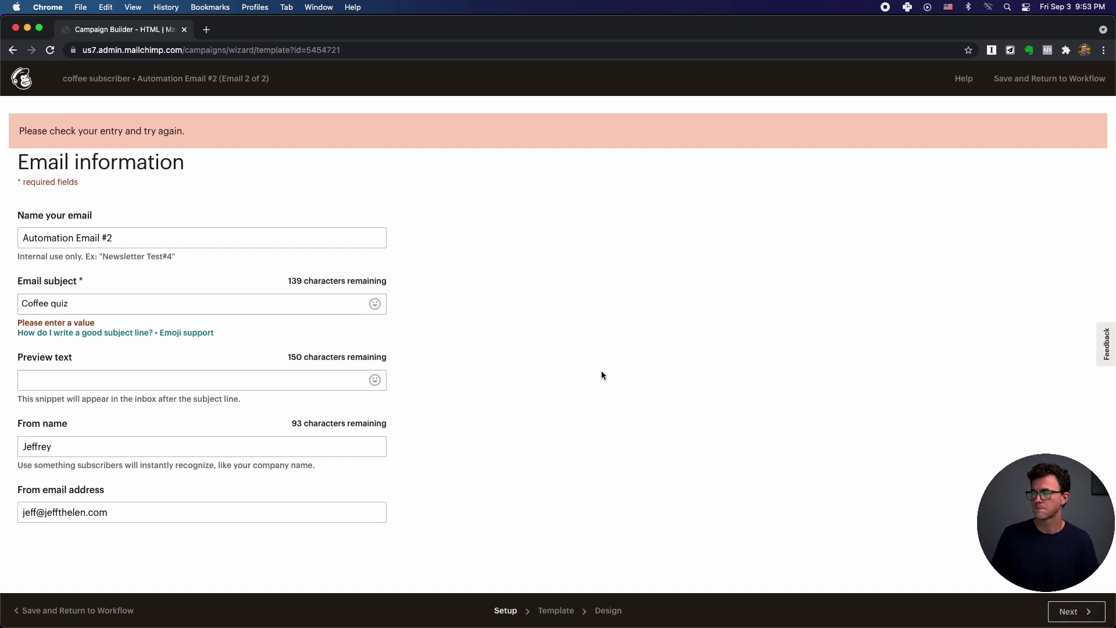
pyautogui.scroll(-4, 581, 389)
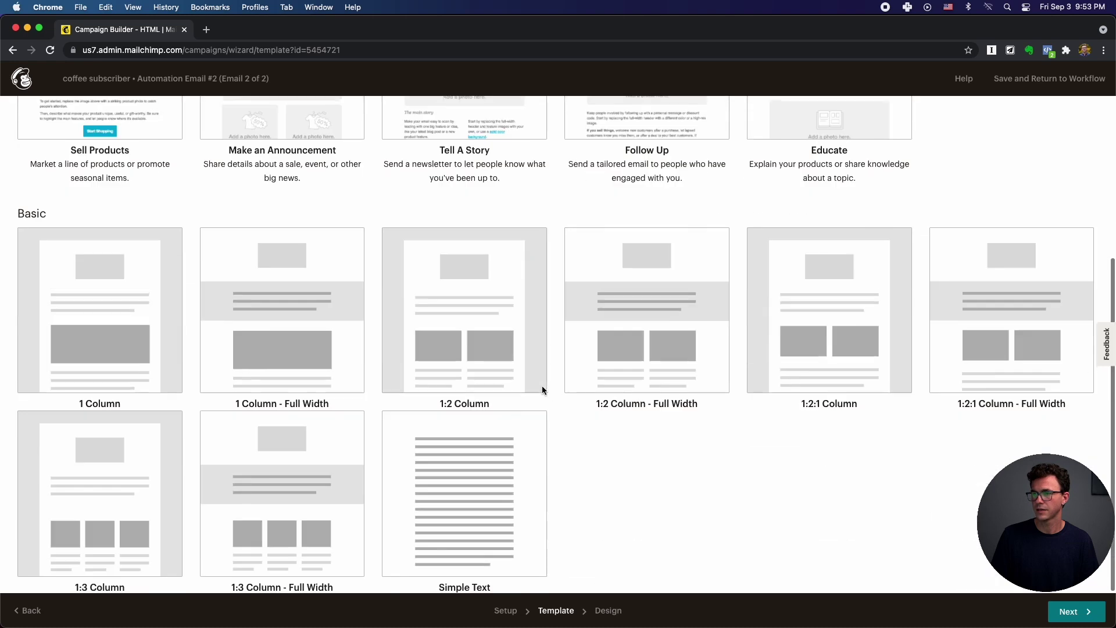
pyautogui.click(454, 462)
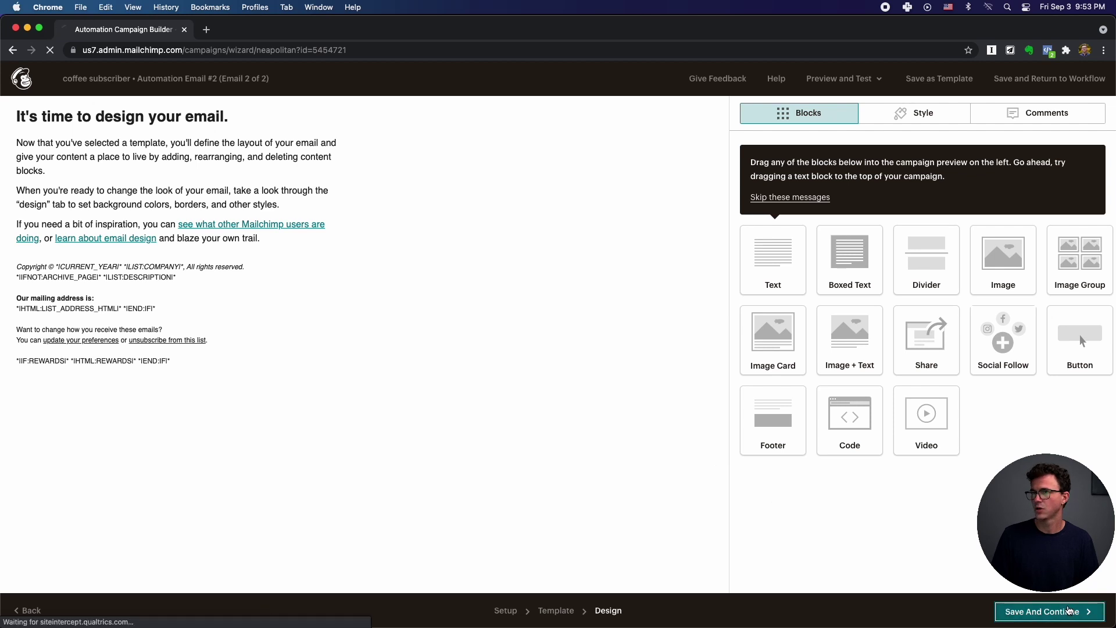
pyautogui.click(1068, 610)
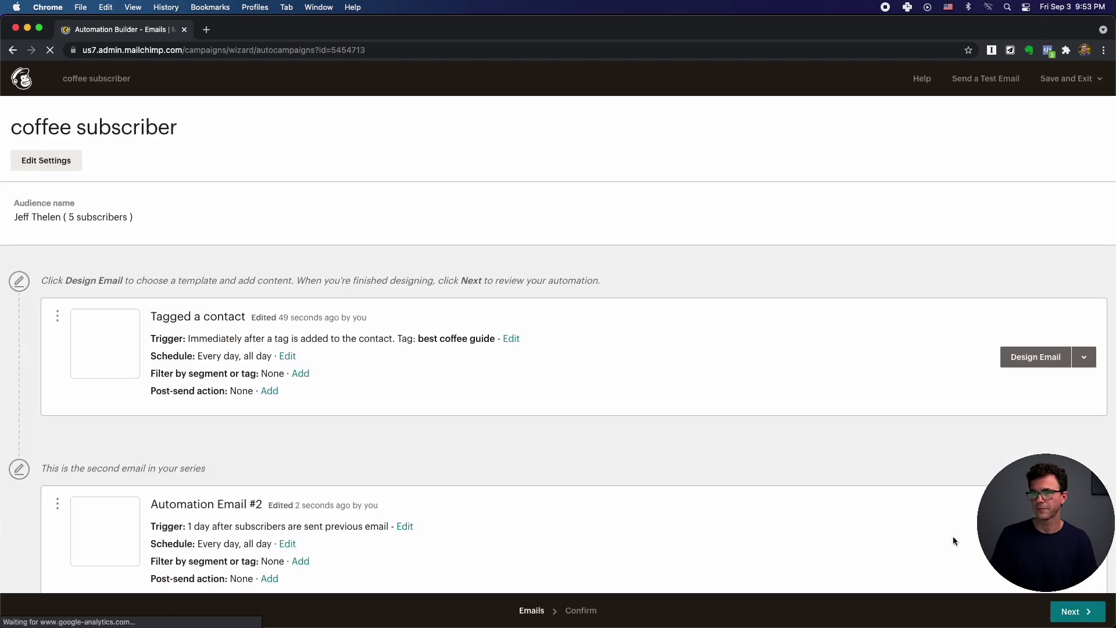
# Step: Continue to the automation's Confirm review, then exit the automation setup
pyautogui.scroll(-2, 485, 351)
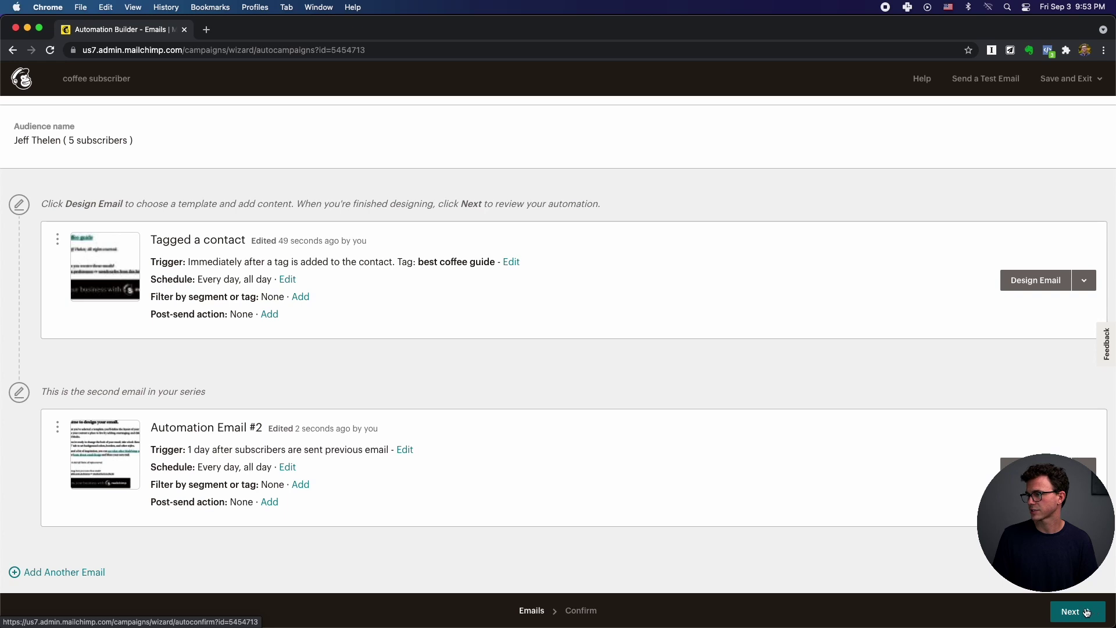
pyautogui.click(1068, 611)
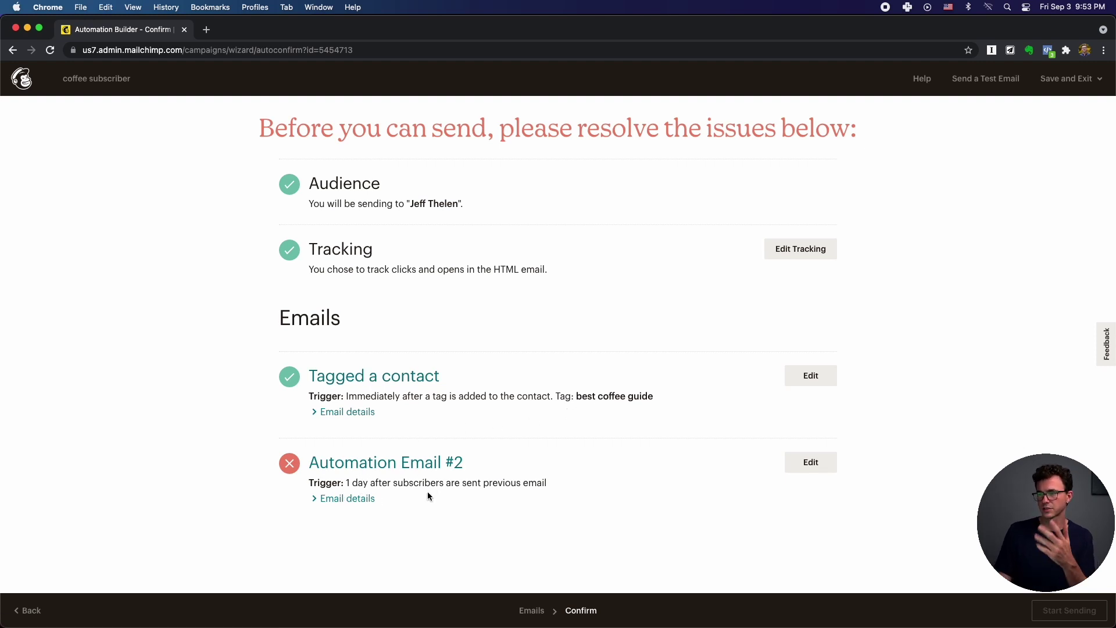
pyautogui.click(31, 613)
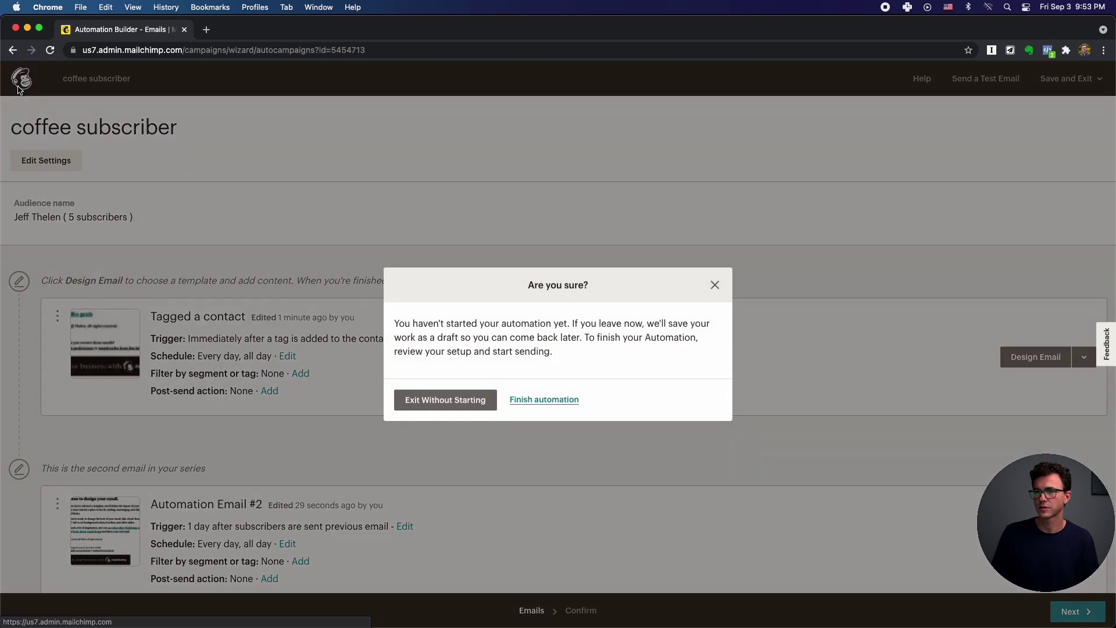
# Step: Leave the old automation as an unstarted draft and create a new journey named 'Coffee guide sequence'
pyautogui.click(457, 402)
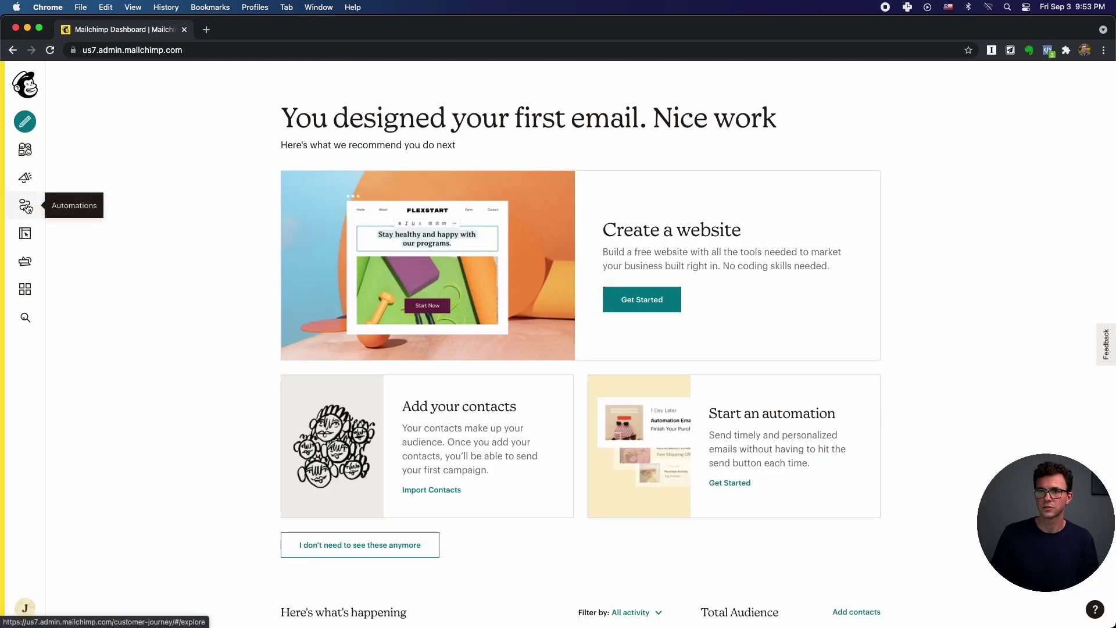
pyautogui.click(26, 208)
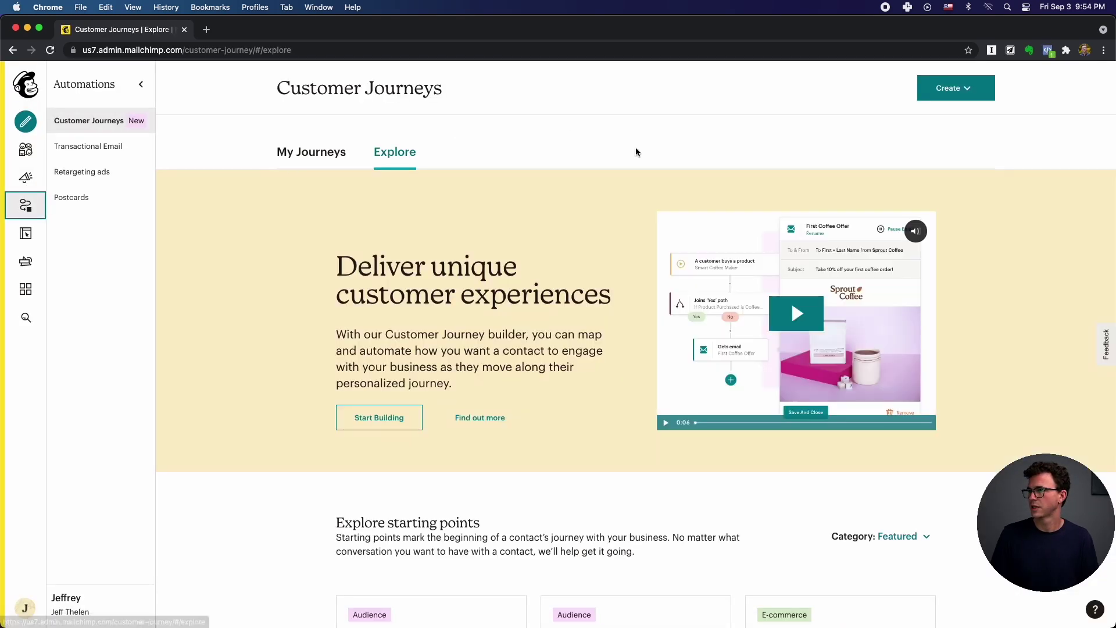
pyautogui.click(367, 419)
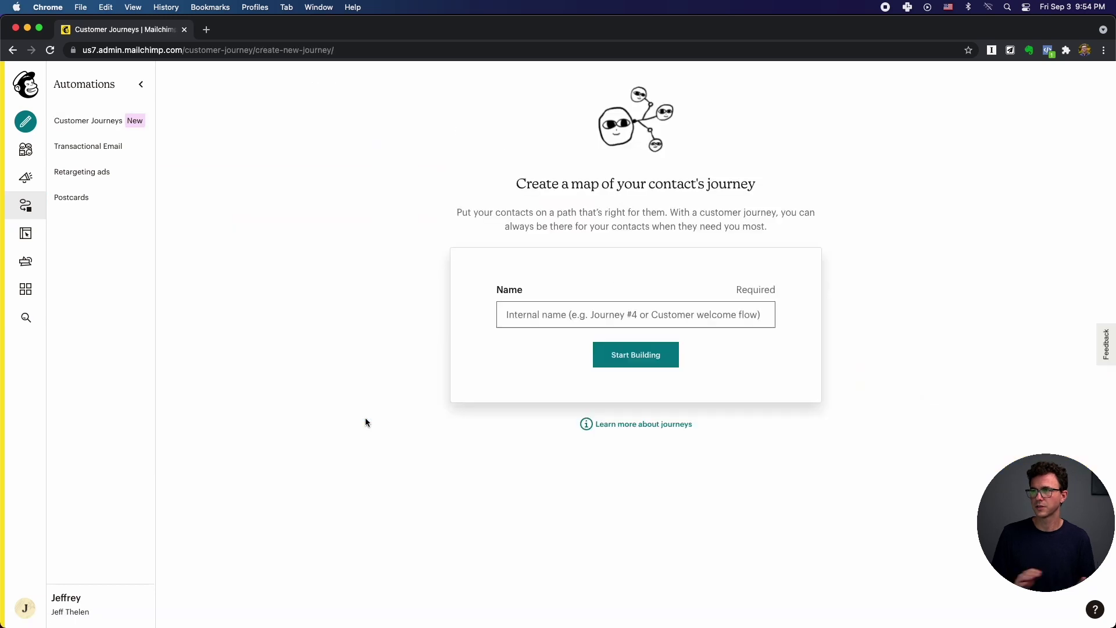
pyautogui.click(563, 320)
pyautogui.write('Coffee ')
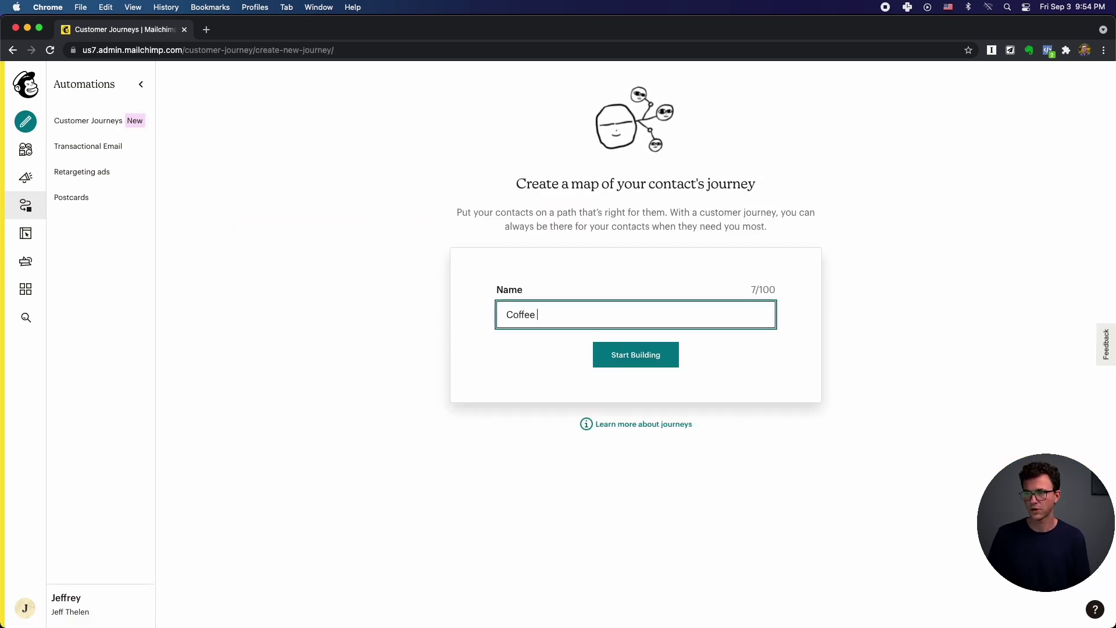
pyautogui.write('guide sequence')
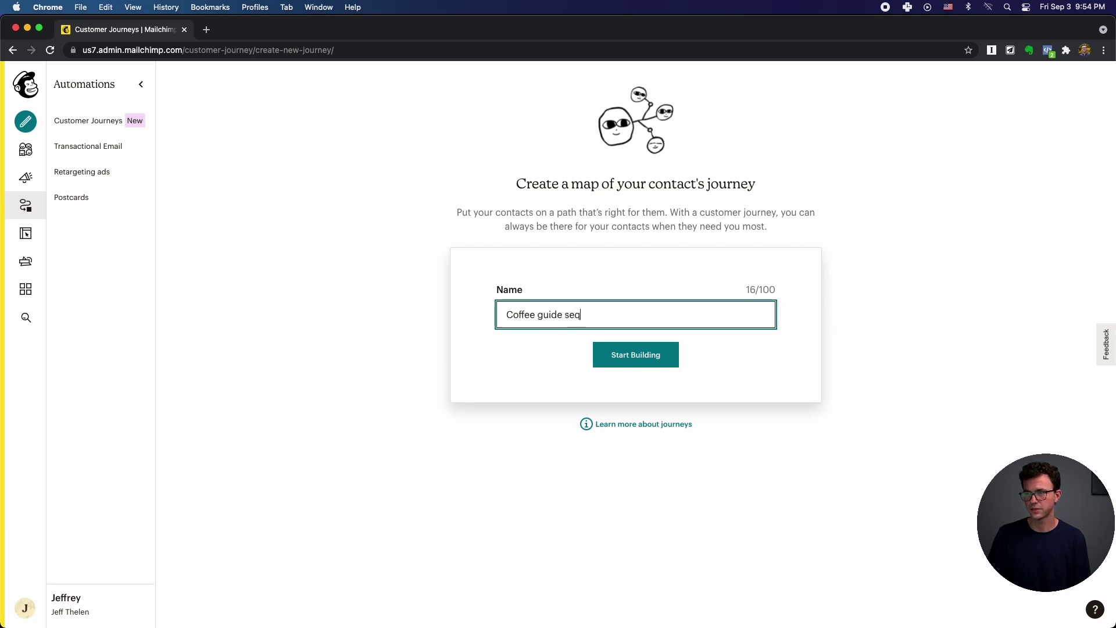
pyautogui.click(631, 356)
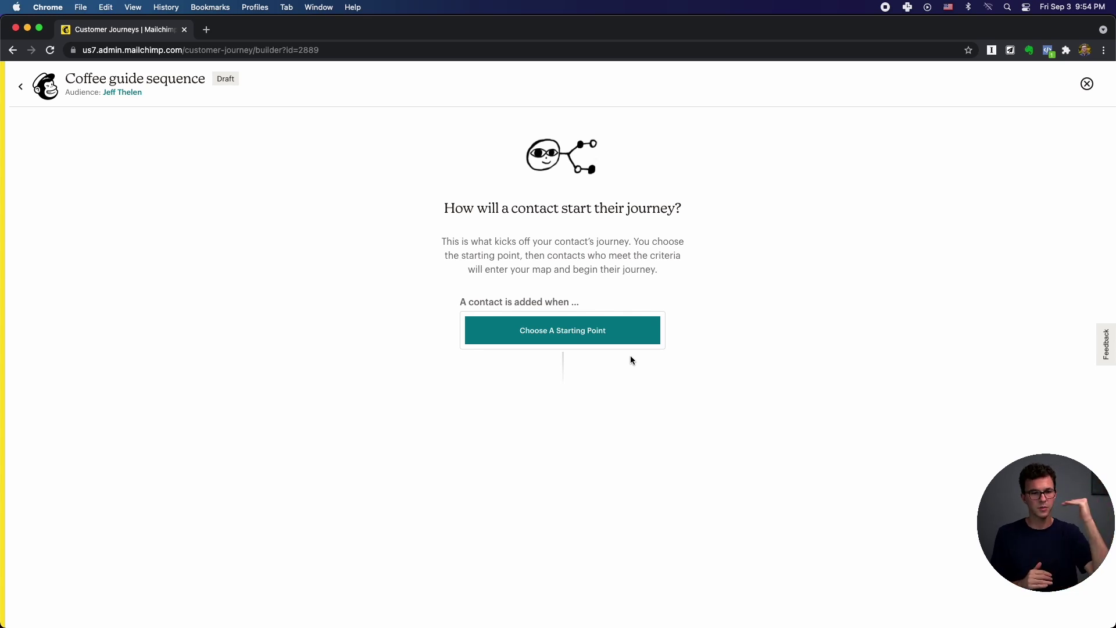
# Step: Set the journey's starting point to Tag added with the 'best coffee guide' tag, and save it
pyautogui.click(557, 332)
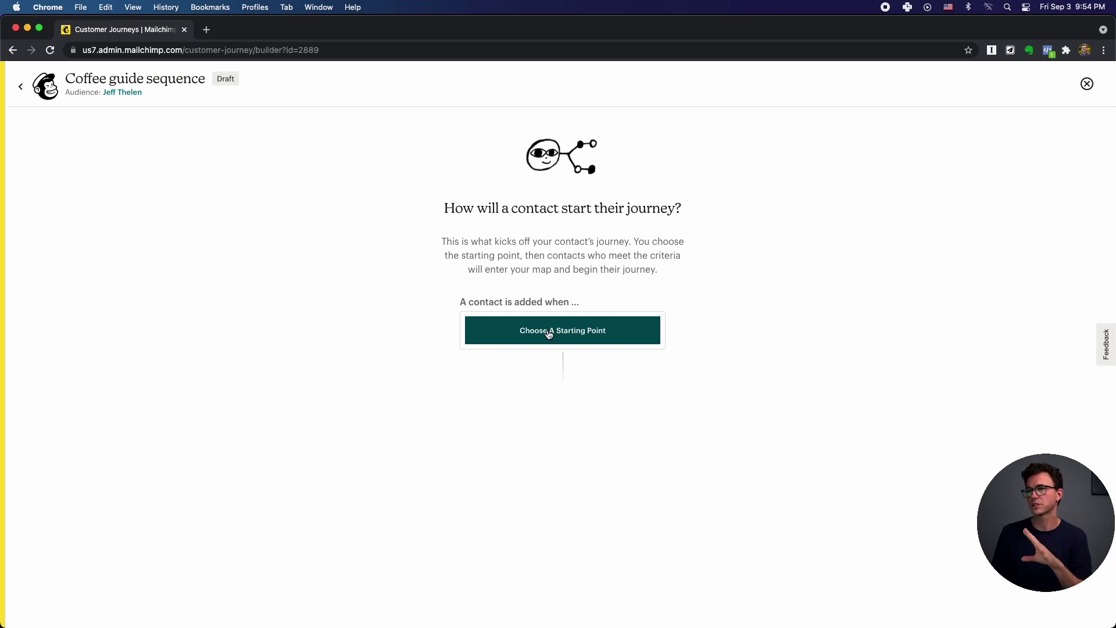
pyautogui.click(549, 333)
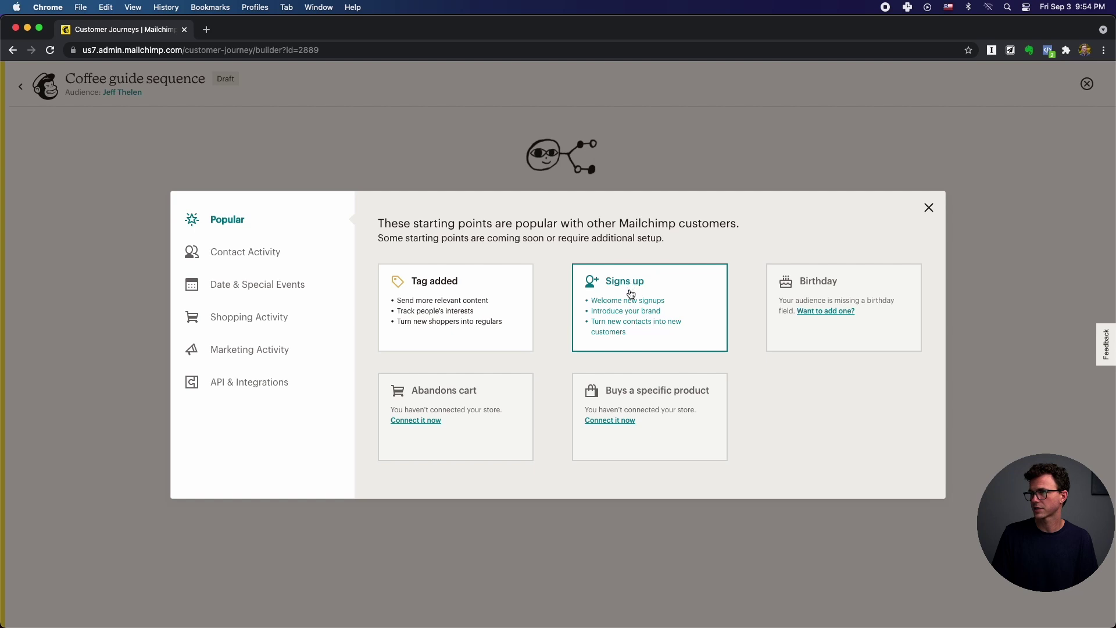
pyautogui.click(230, 263)
pyautogui.scroll(-3, 448, 341)
pyautogui.scroll(3, 447, 340)
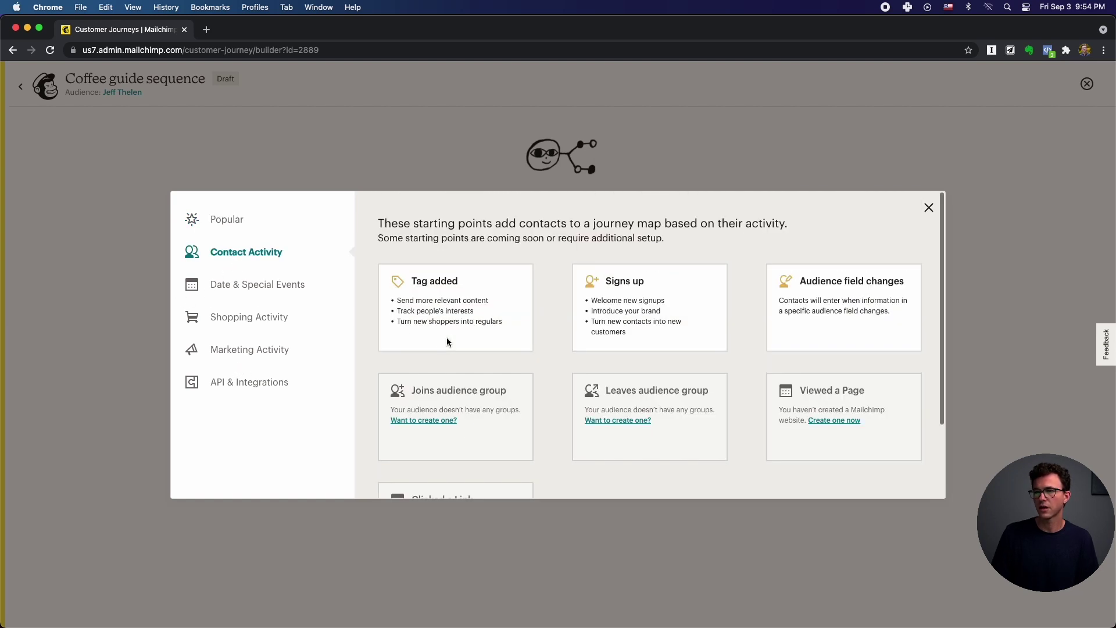
pyautogui.click(248, 285)
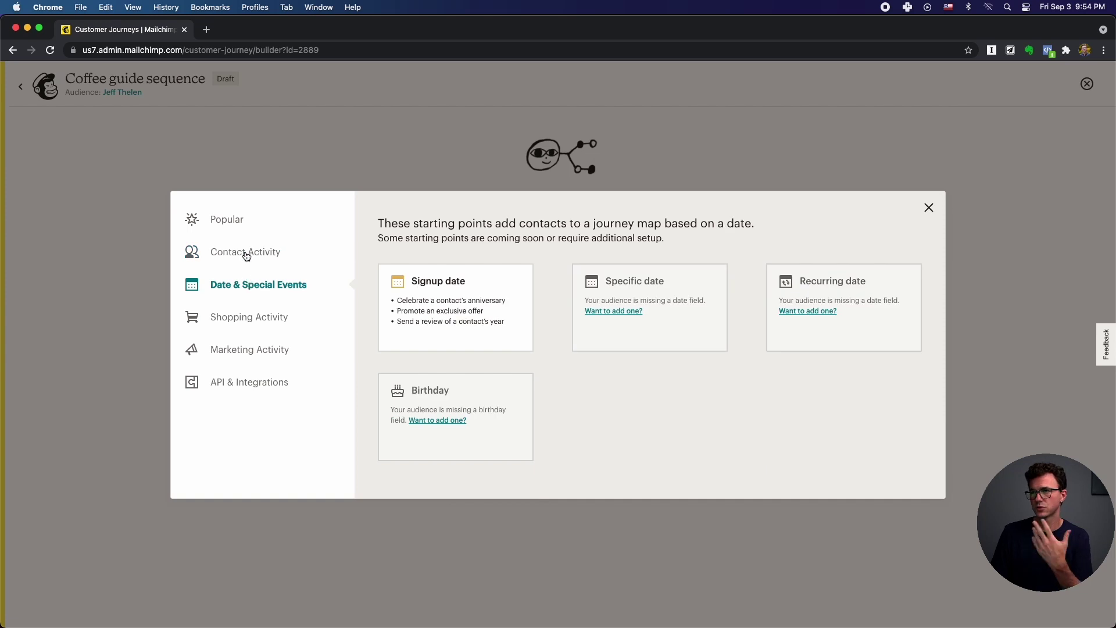
pyautogui.click(226, 226)
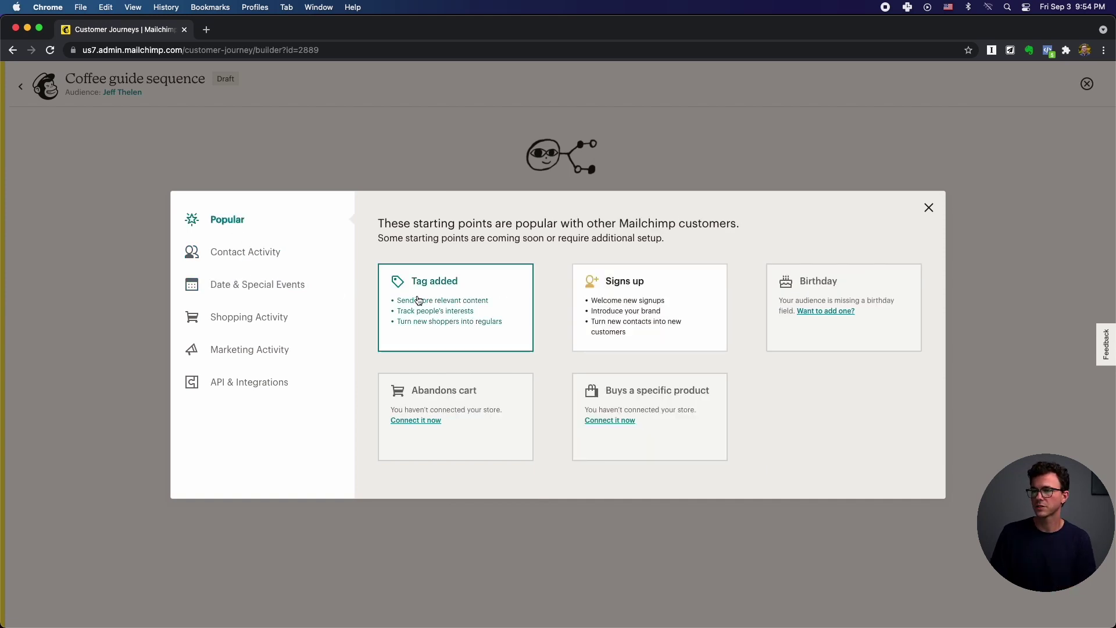
pyautogui.click(419, 300)
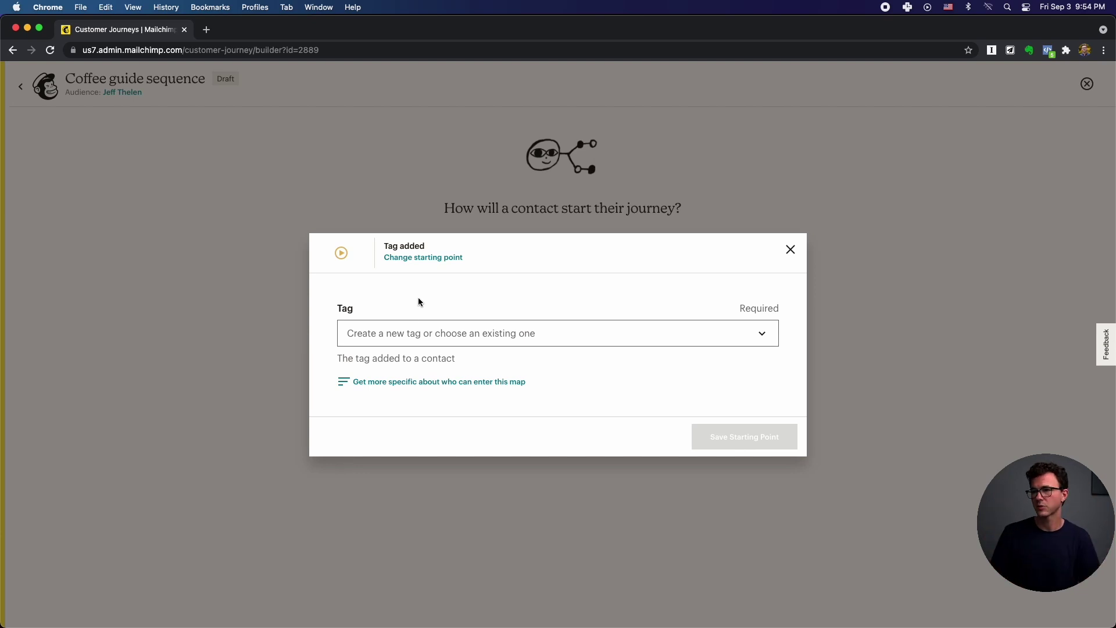
pyautogui.click(427, 334)
pyautogui.click(429, 363)
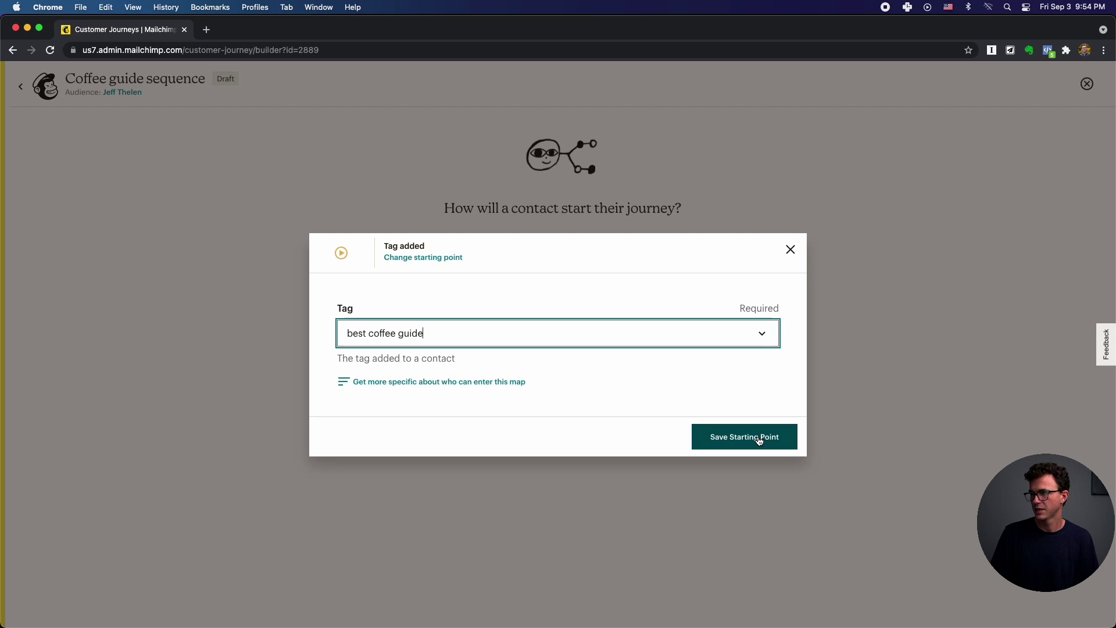
pyautogui.click(760, 437)
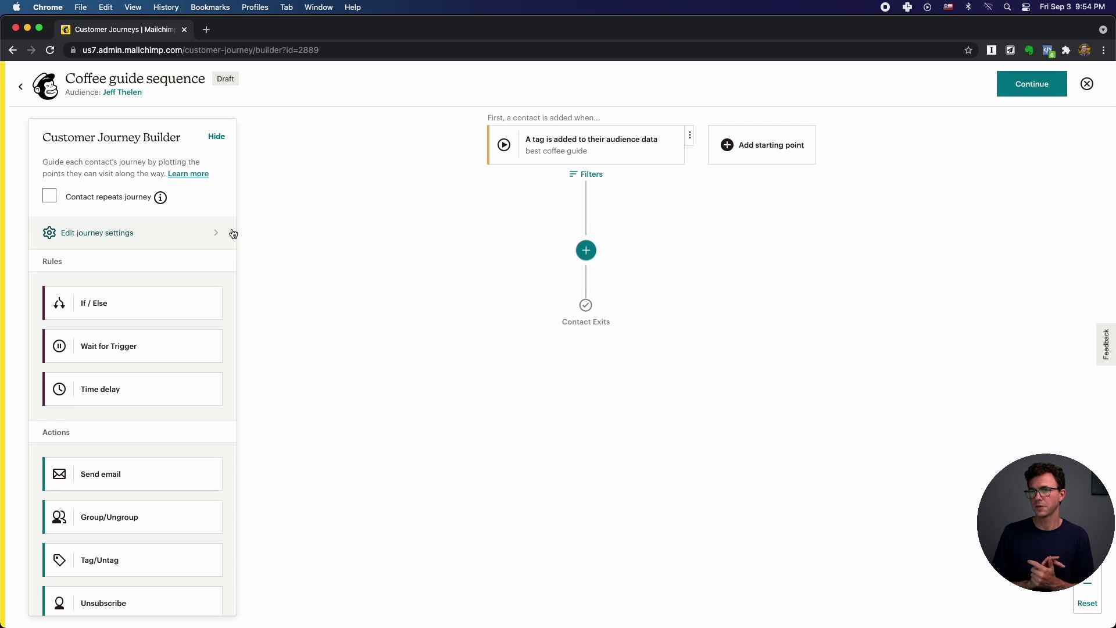
# Step: Add a Send email step after the starting point and rename it 'coffee guide email'
pyautogui.moveTo(142, 481); pyautogui.dragTo(595, 269)
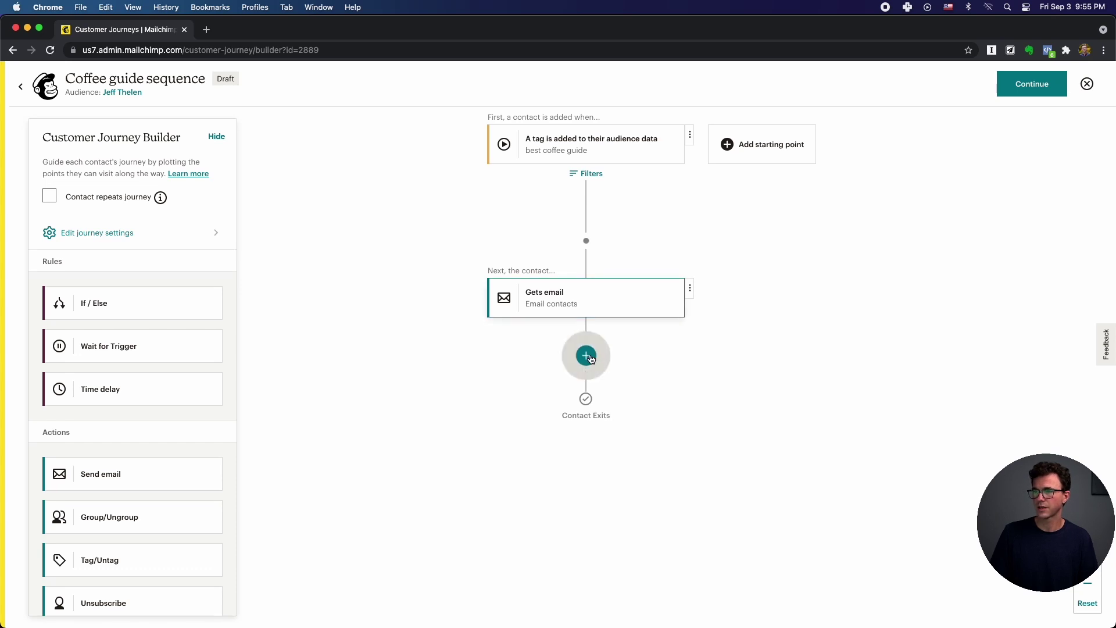
pyautogui.click(559, 298)
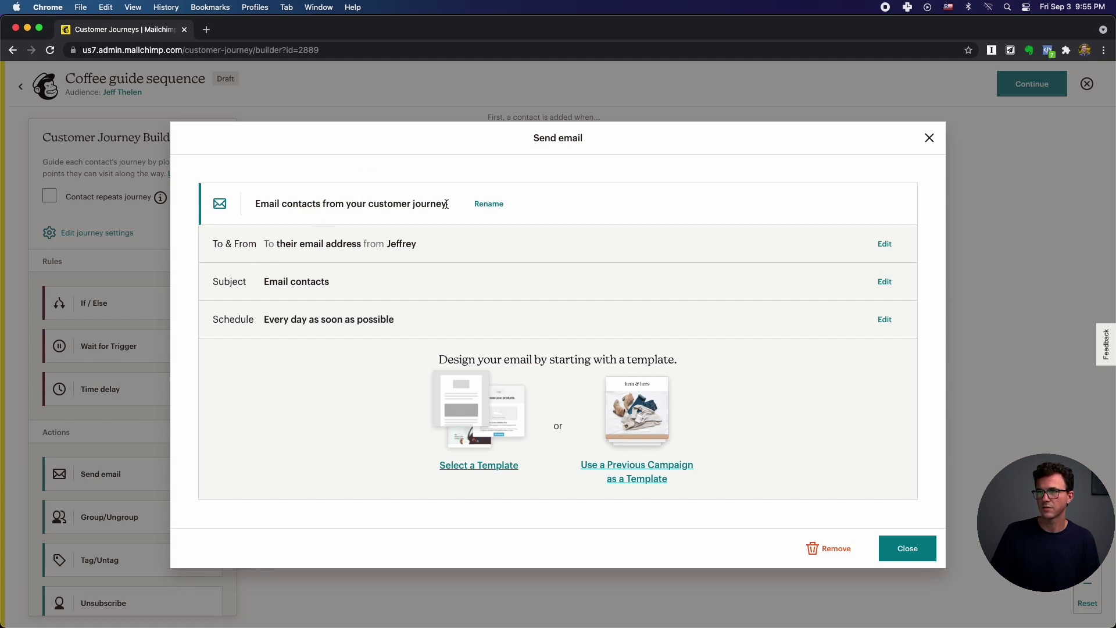
pyautogui.click(488, 206)
pyautogui.doubleClick(422, 205)
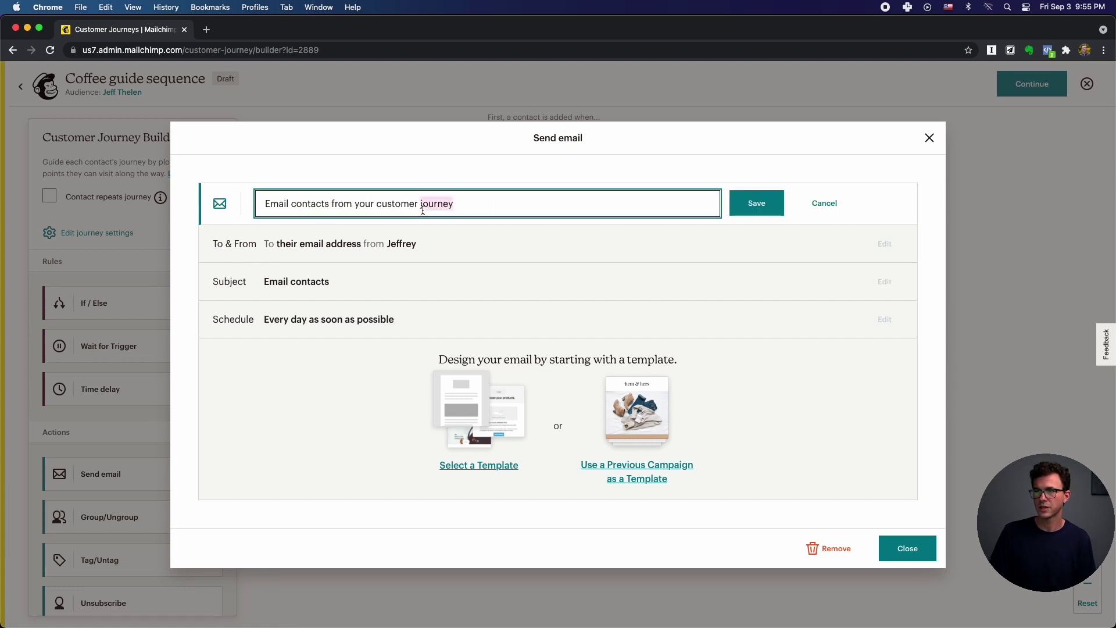
pyautogui.tripleClick(423, 204)
pyautogui.write('coffee guide email')
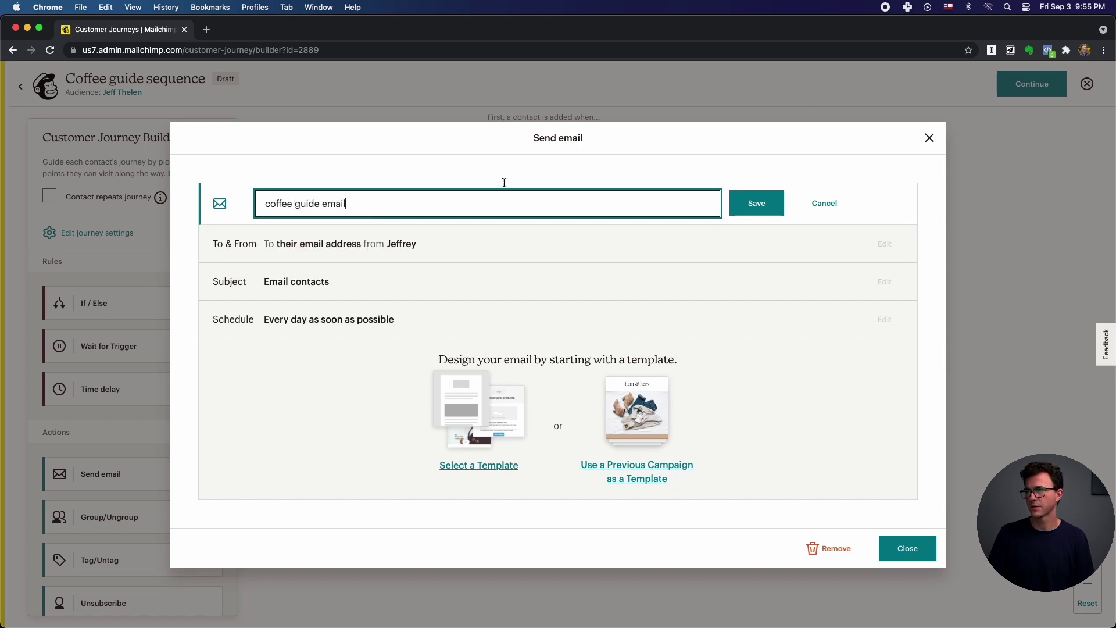
pyautogui.click(756, 203)
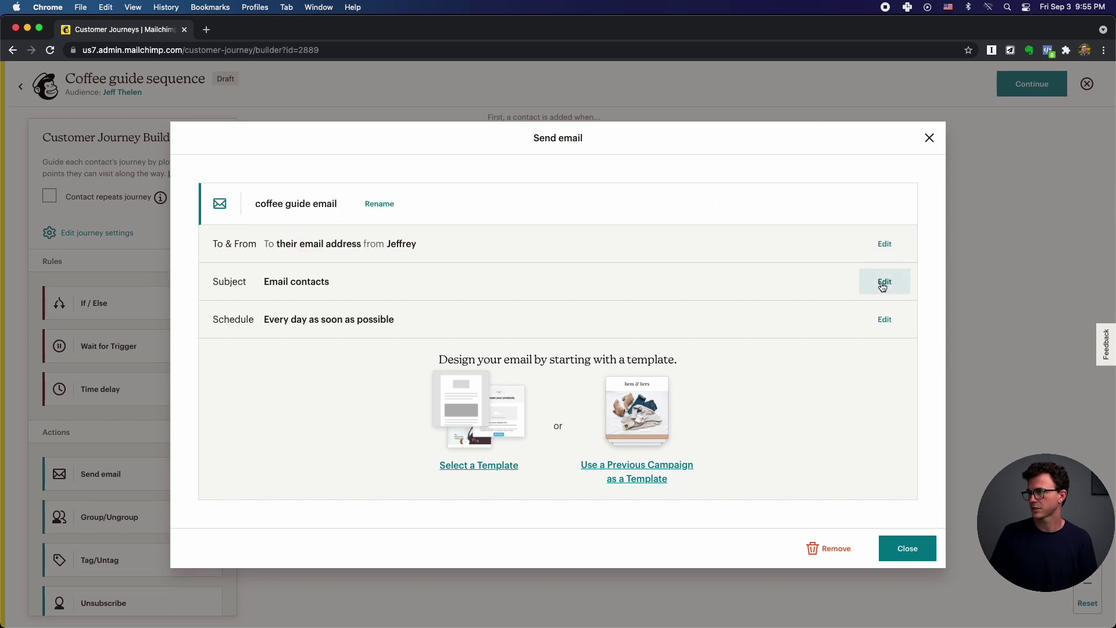
# Step: Set the email's subject to 'Here's your coffee guide' and save it
pyautogui.click(884, 282)
pyautogui.doubleClick(367, 314)
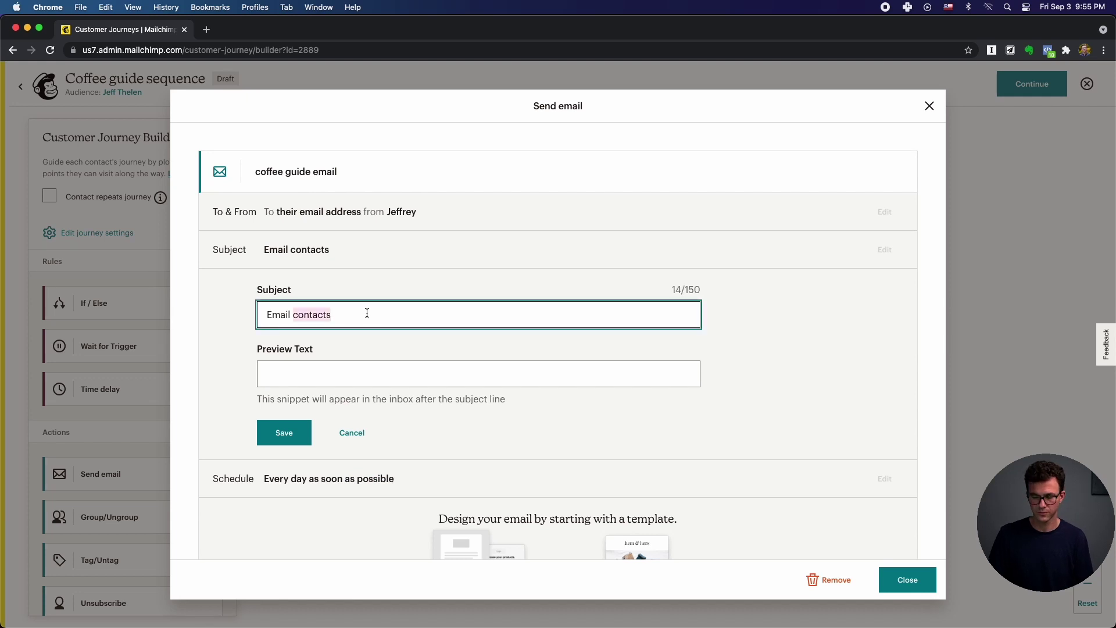
pyautogui.press('super+a')
pyautogui.write("Here's your cof")
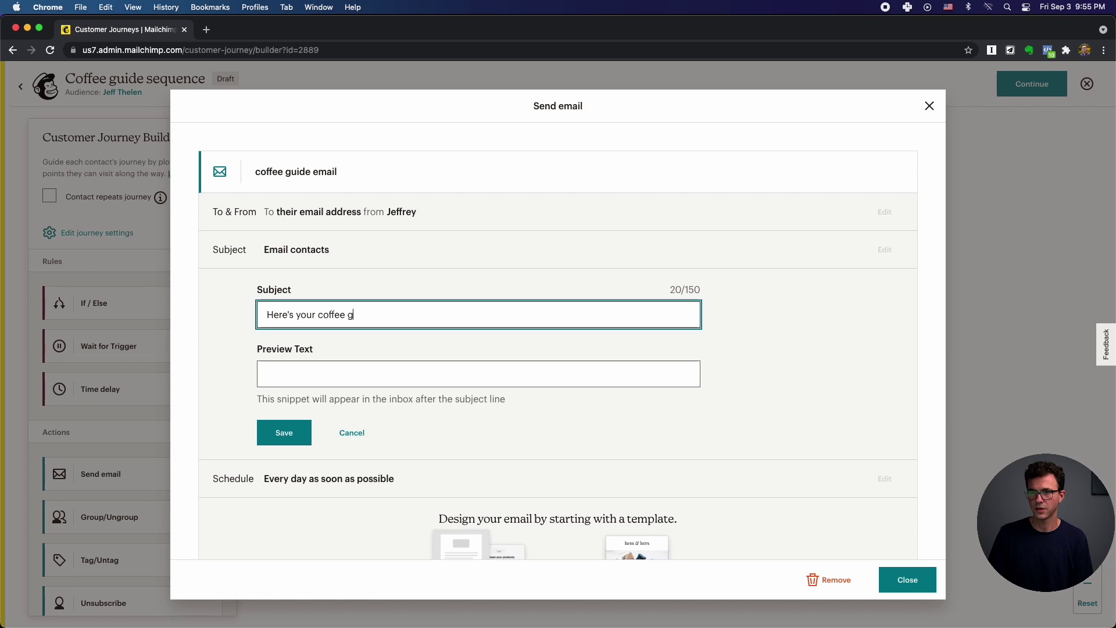
pyautogui.click(284, 433)
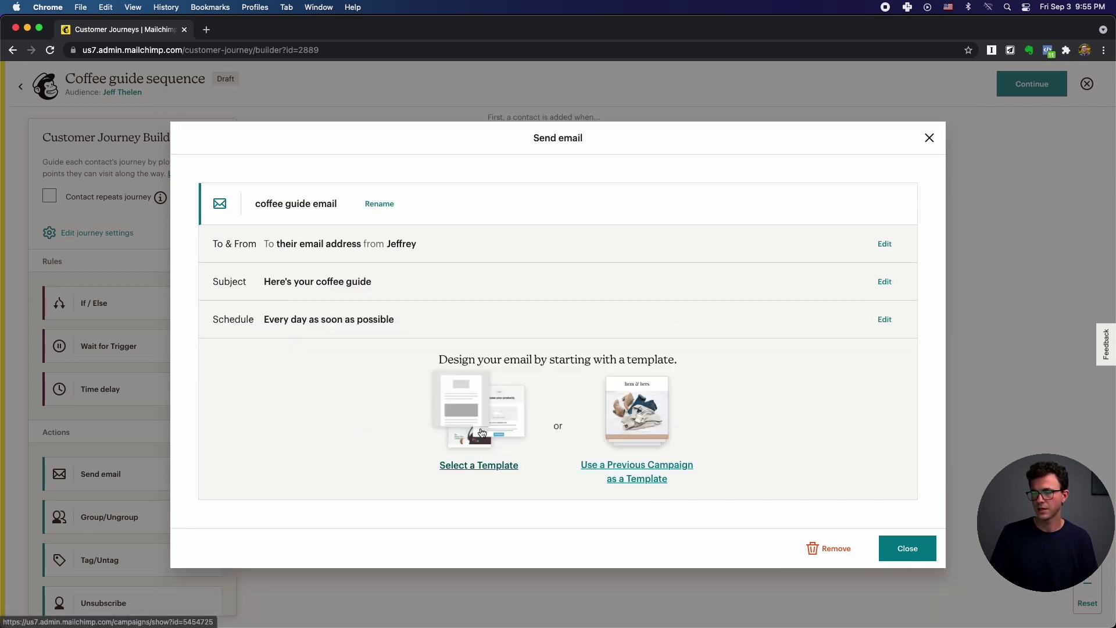
# Step: Start from a template, delete the top block, and write 'Here's your guide. Let us know which method is your favorite.'
pyautogui.click(477, 472)
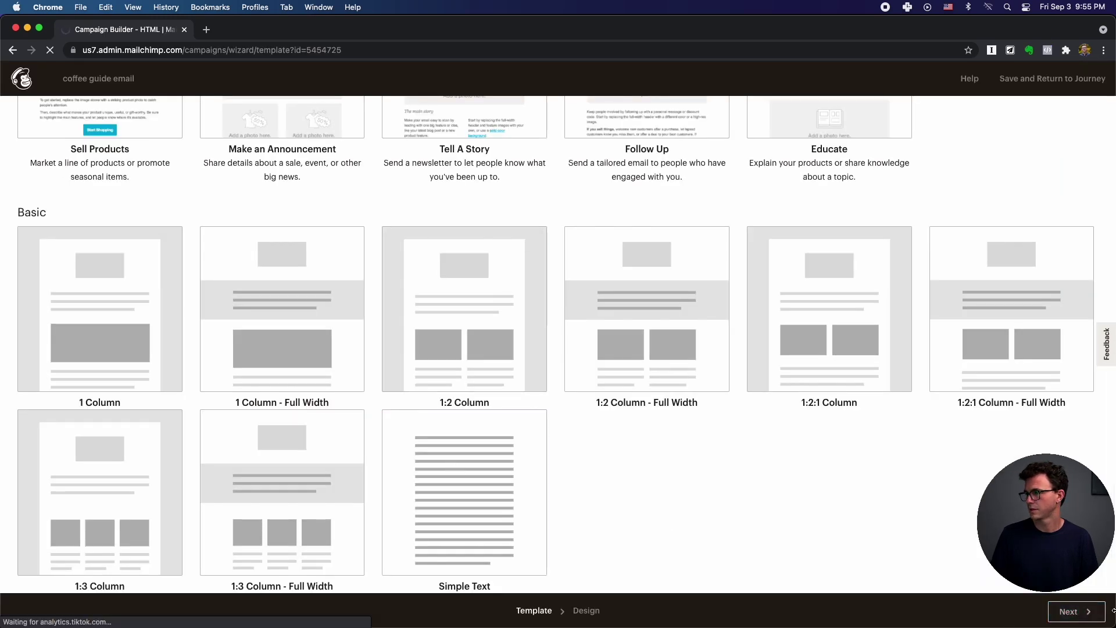
pyautogui.click(1073, 615)
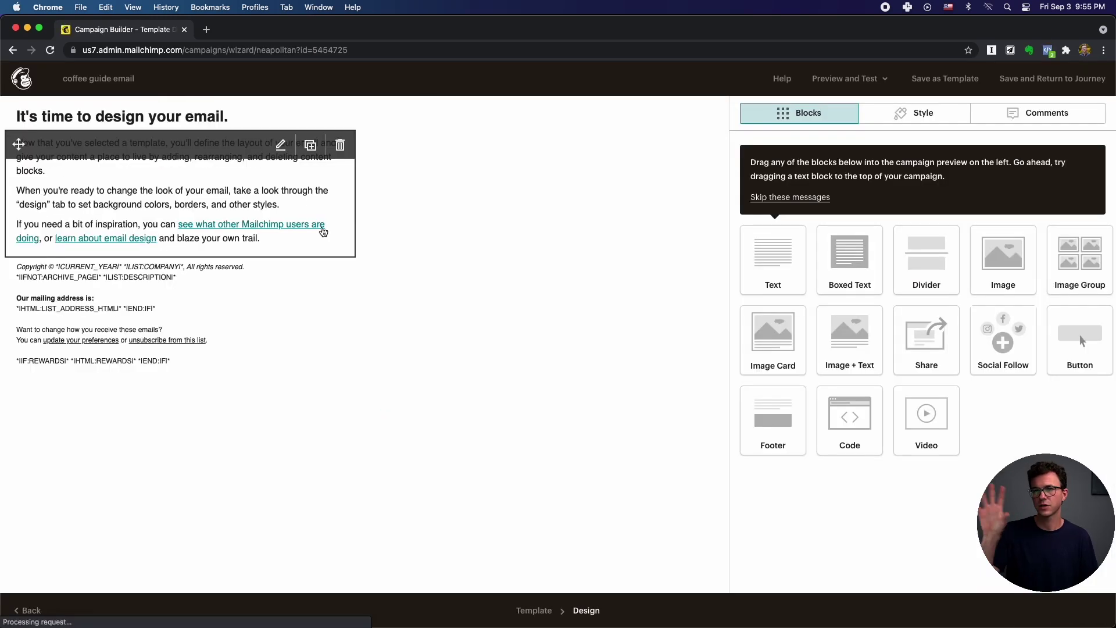
pyautogui.click(341, 122)
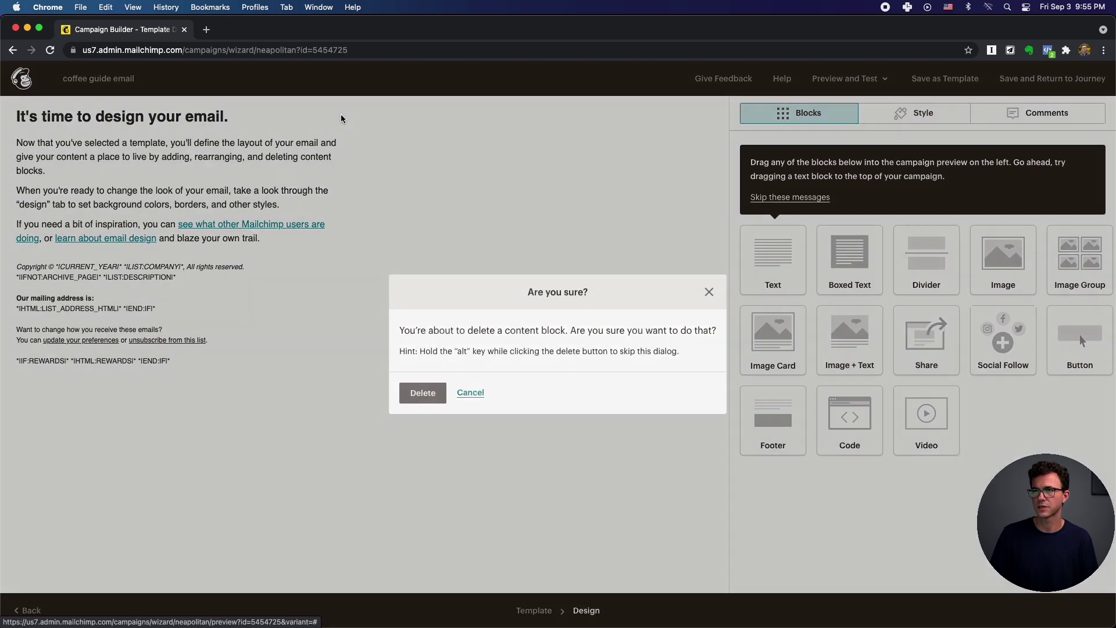
pyautogui.click(430, 393)
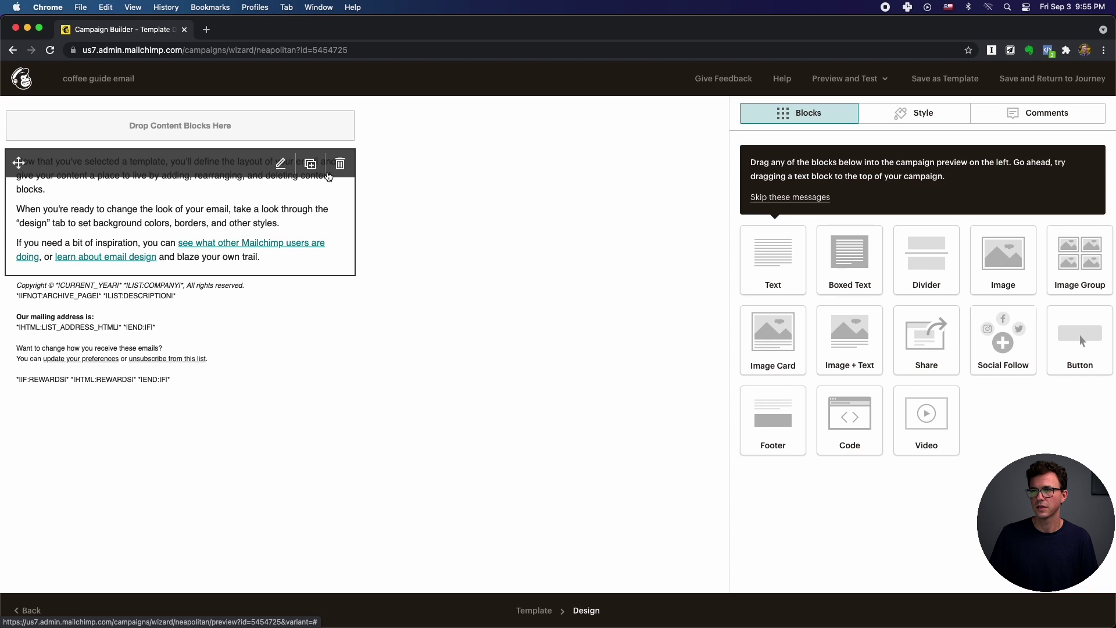
pyautogui.click(280, 166)
pyautogui.press('cmd+a')
pyautogui.write("Here's your guide.")
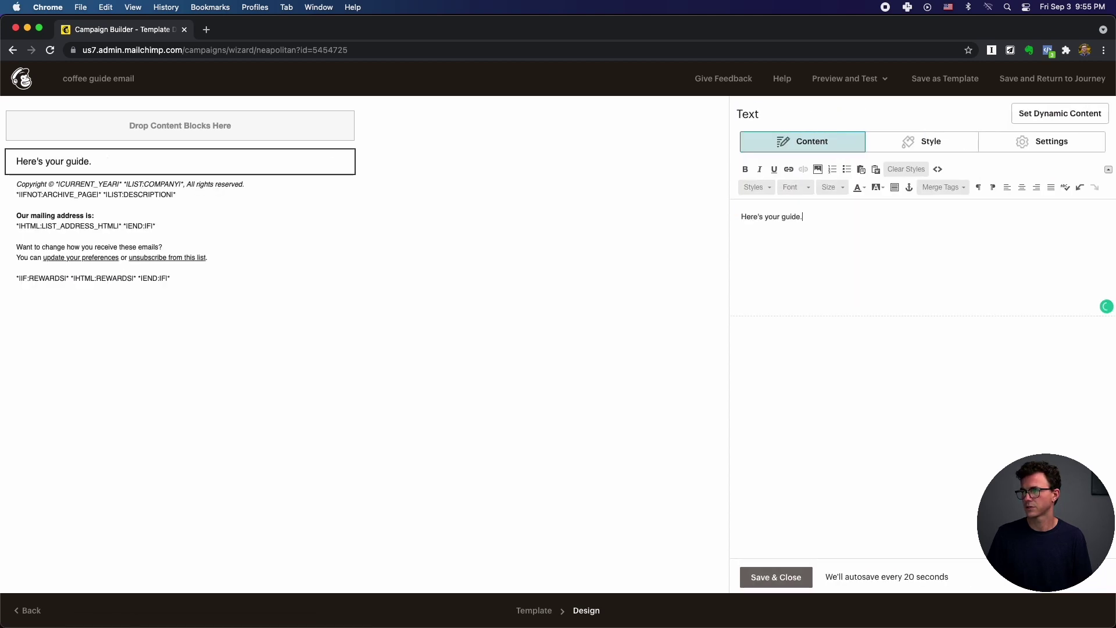
pyautogui.press('Return')
pyautogui.write('Let us know which method is your favorite.')
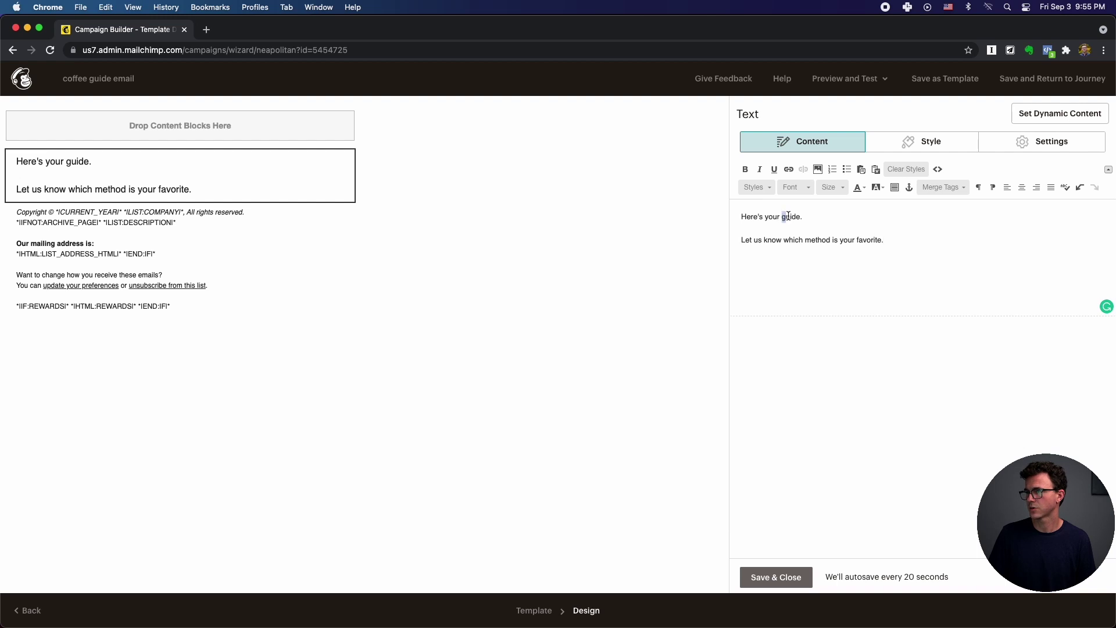
pyautogui.click(789, 169)
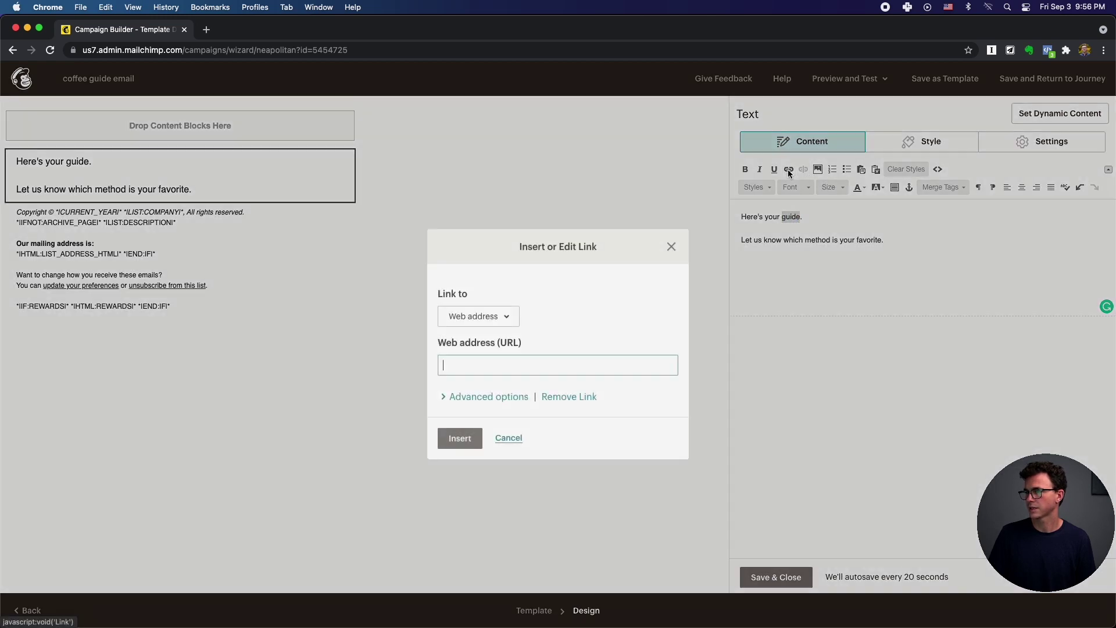
pyautogui.click(492, 317)
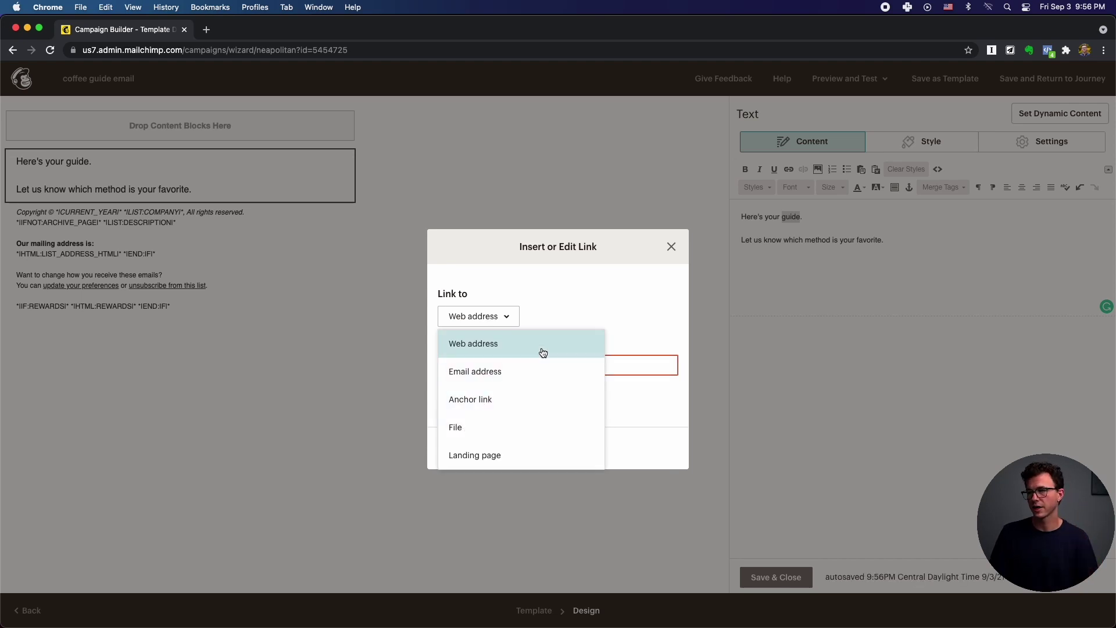
pyautogui.click(478, 344)
pyautogui.click(494, 361)
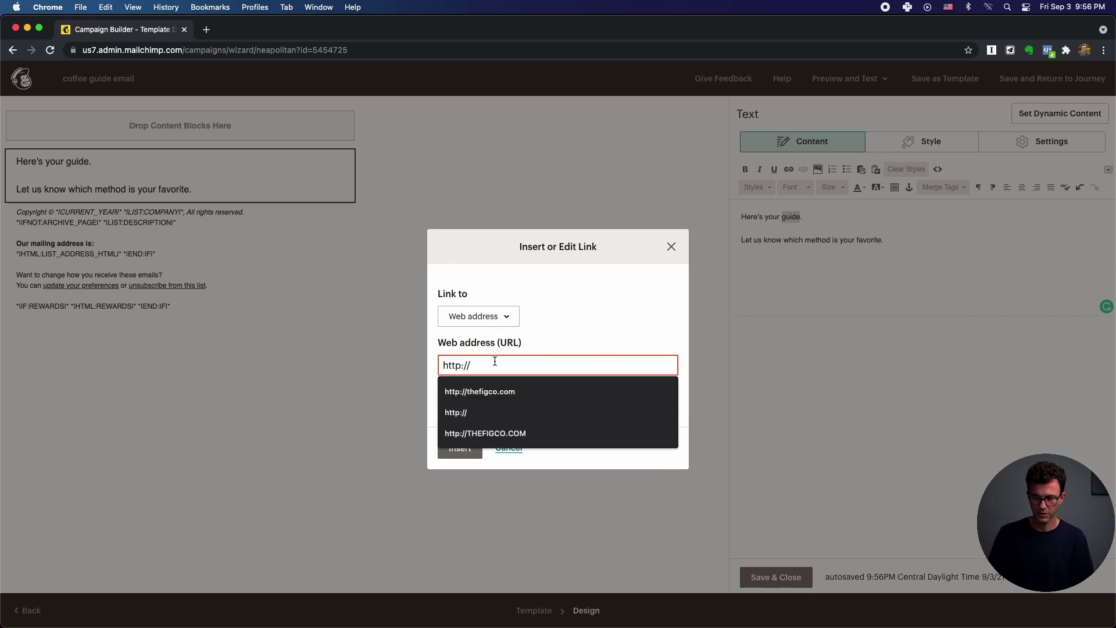
pyautogui.click(509, 390)
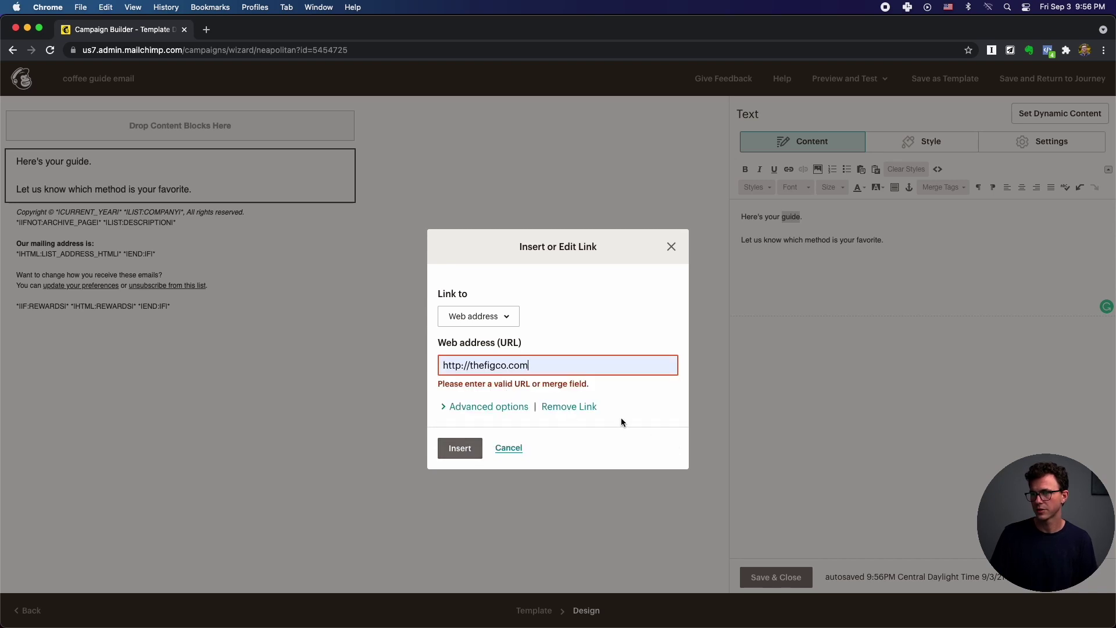
pyautogui.click(459, 439)
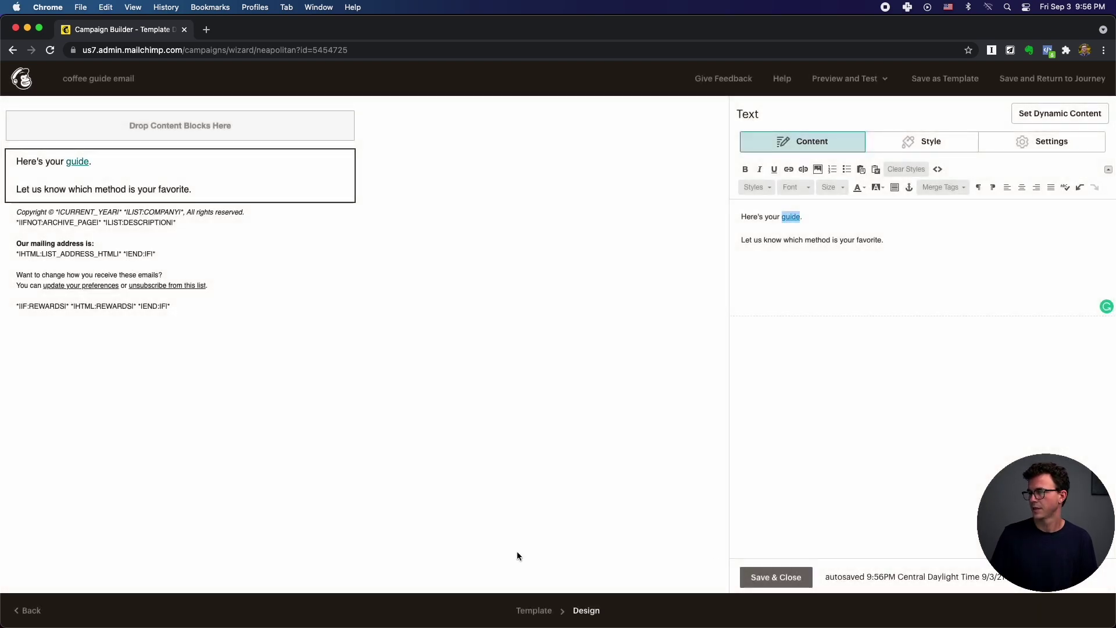
pyautogui.click(747, 574)
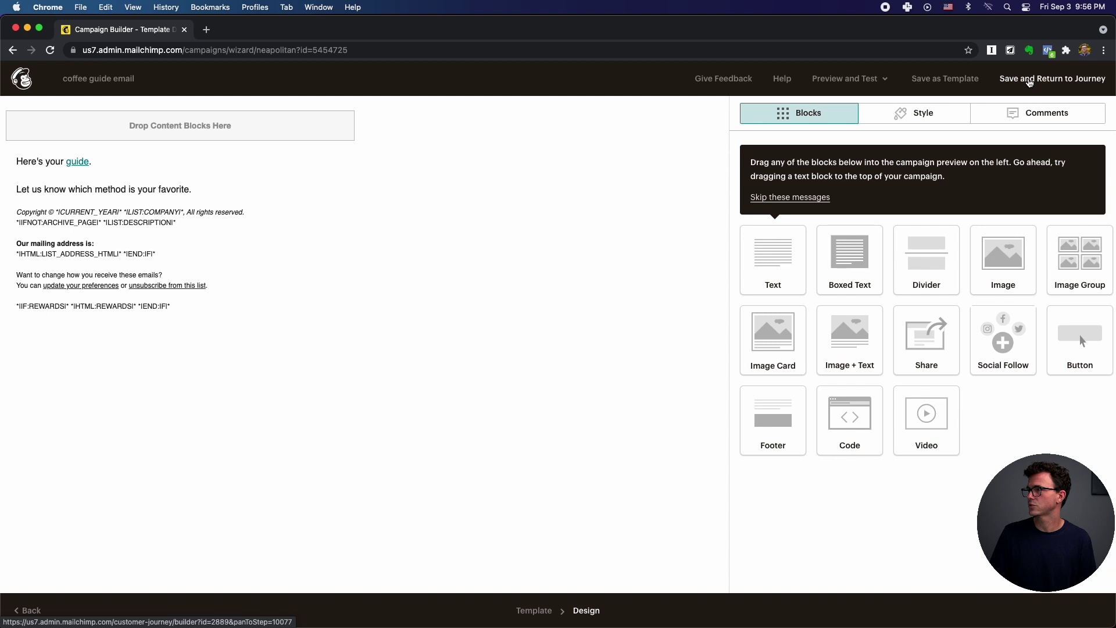
# Step: Save the coffee guide email and add a time delay step after it
pyautogui.click(1028, 82)
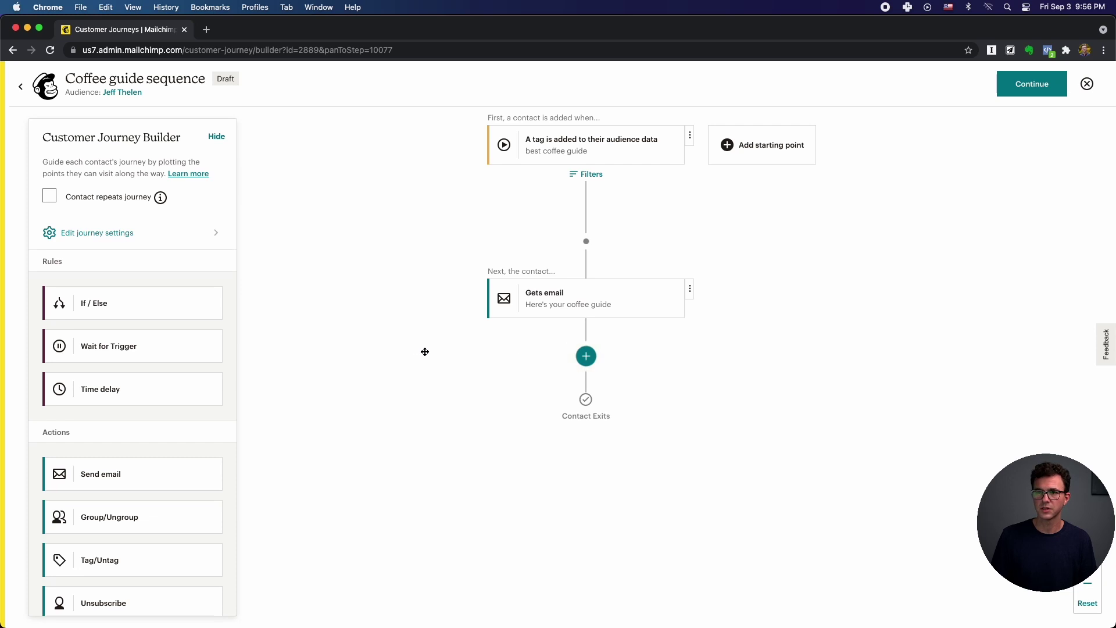
pyautogui.click(97, 395)
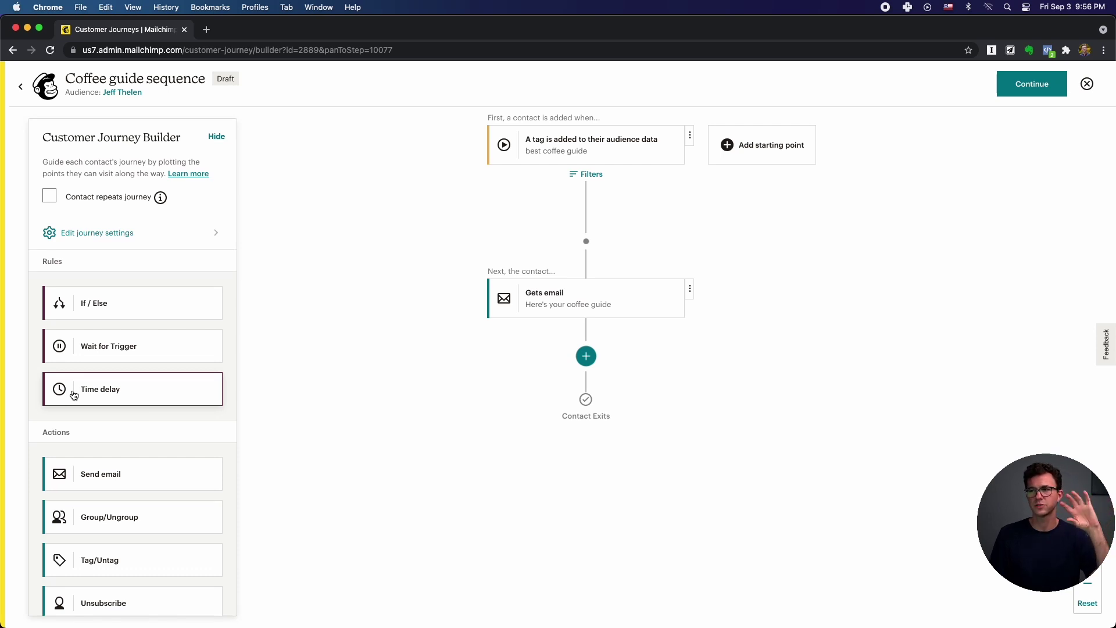
pyautogui.moveTo(78, 395); pyautogui.dragTo(584, 359)
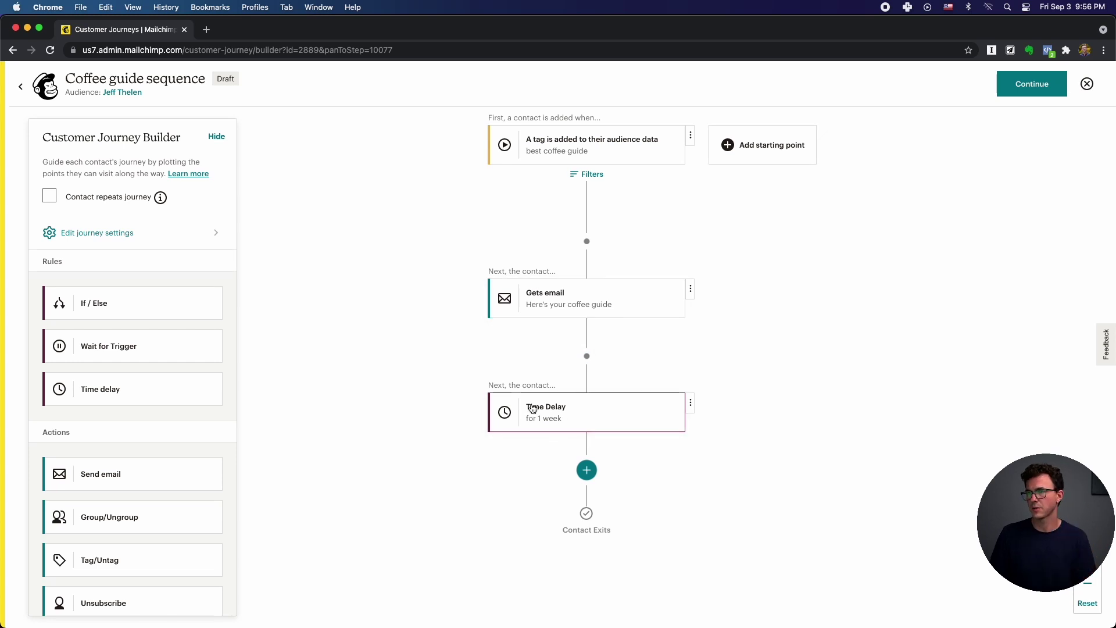
# Step: Change the delay from weeks to 1 day, then add a Send email step after it
pyautogui.click(578, 420)
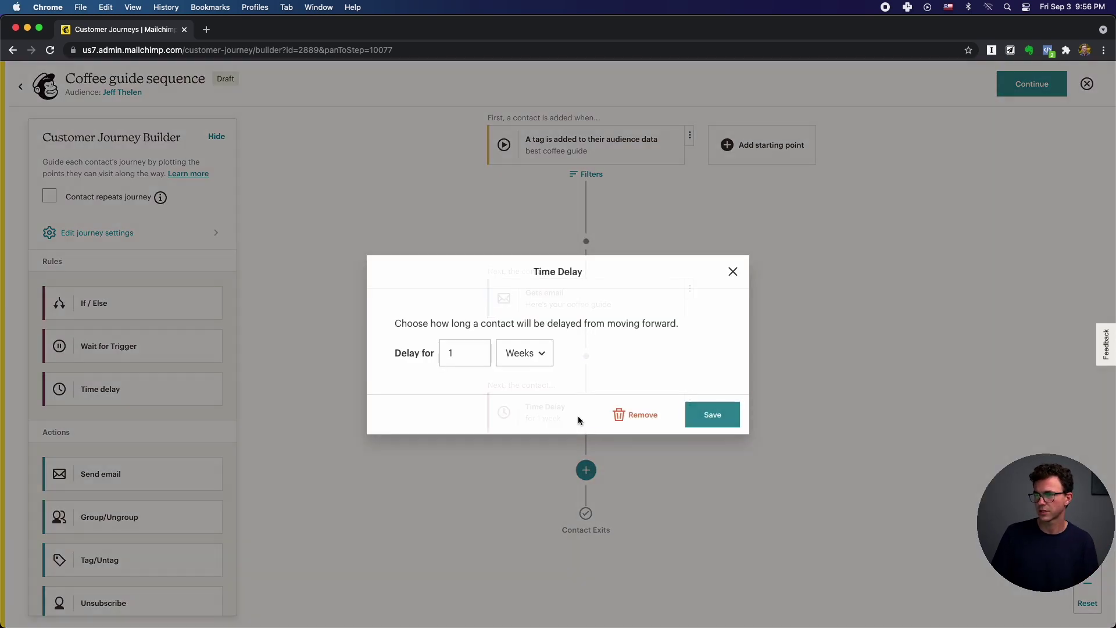
pyautogui.click(517, 360)
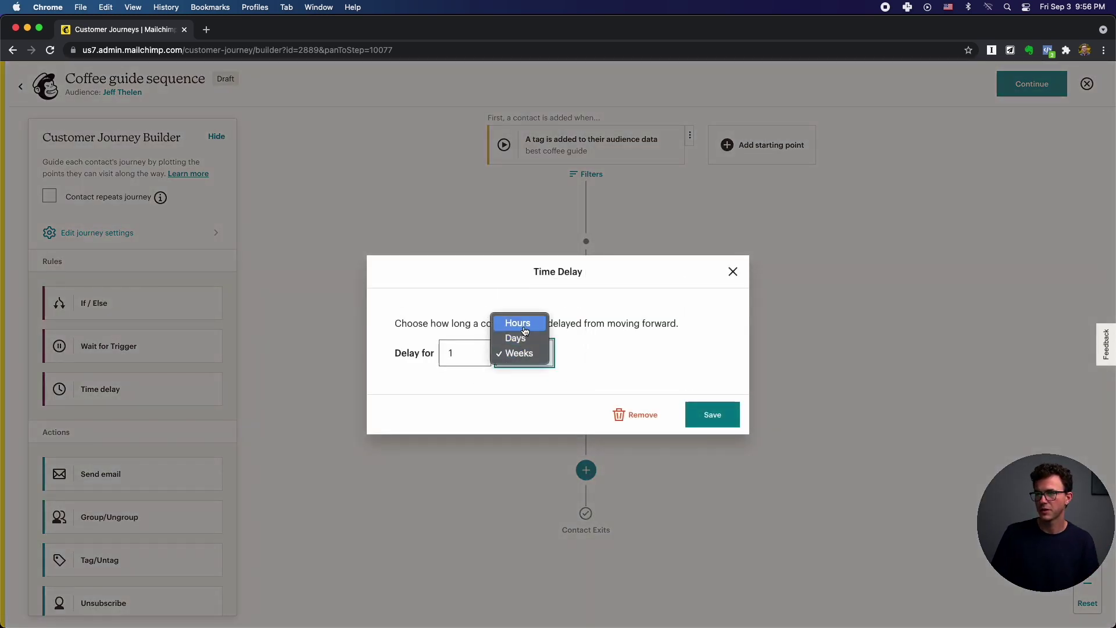
pyautogui.click(515, 338)
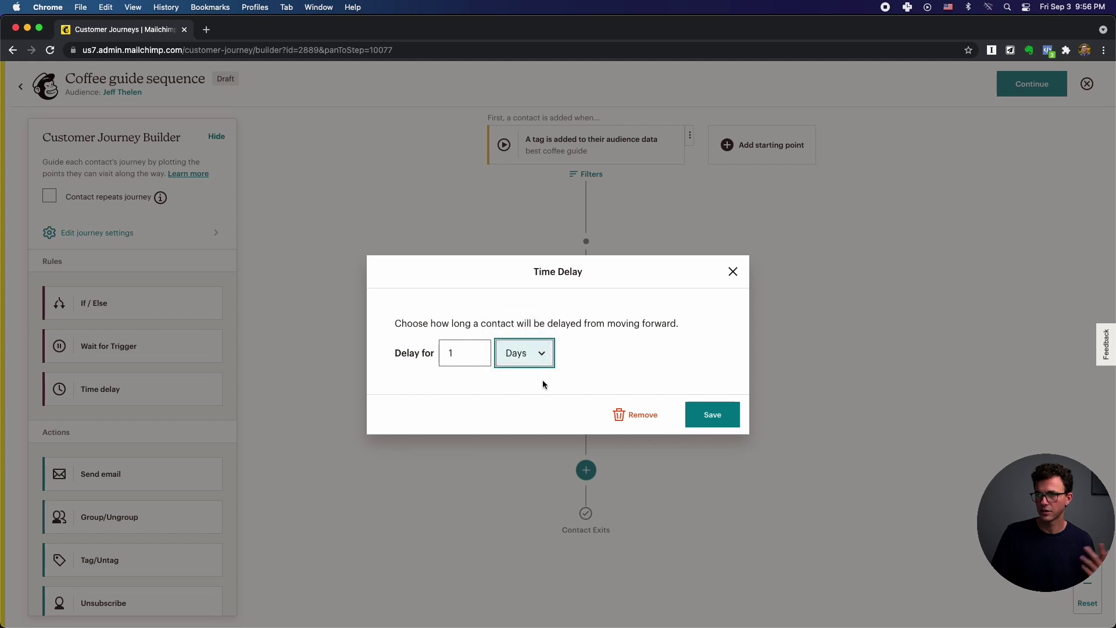
pyautogui.click(714, 421)
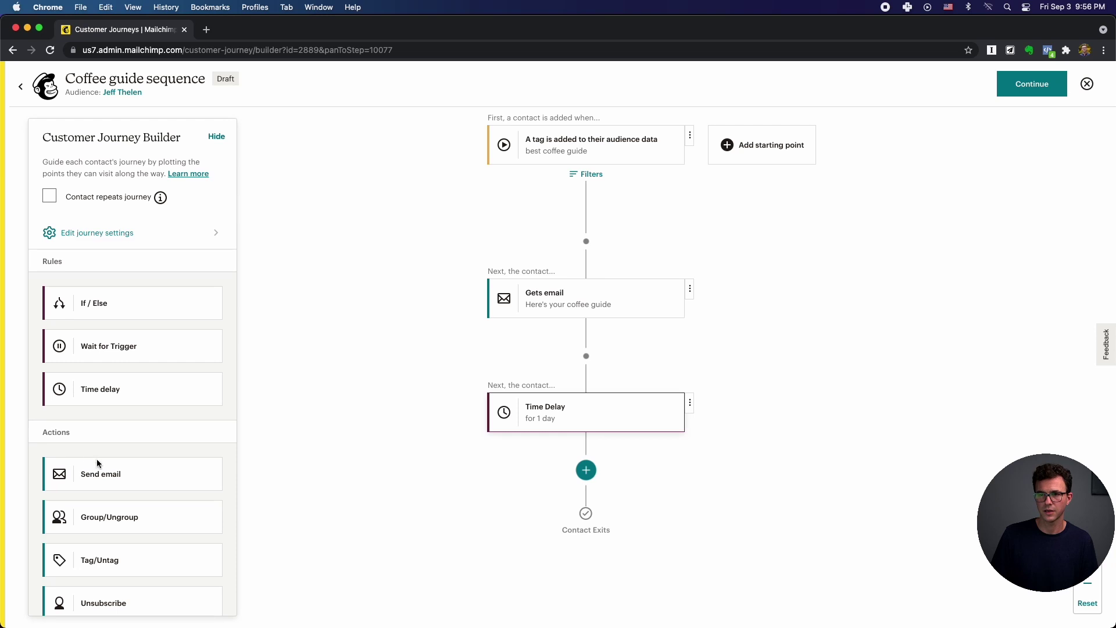
pyautogui.moveTo(69, 472); pyautogui.dragTo(595, 472)
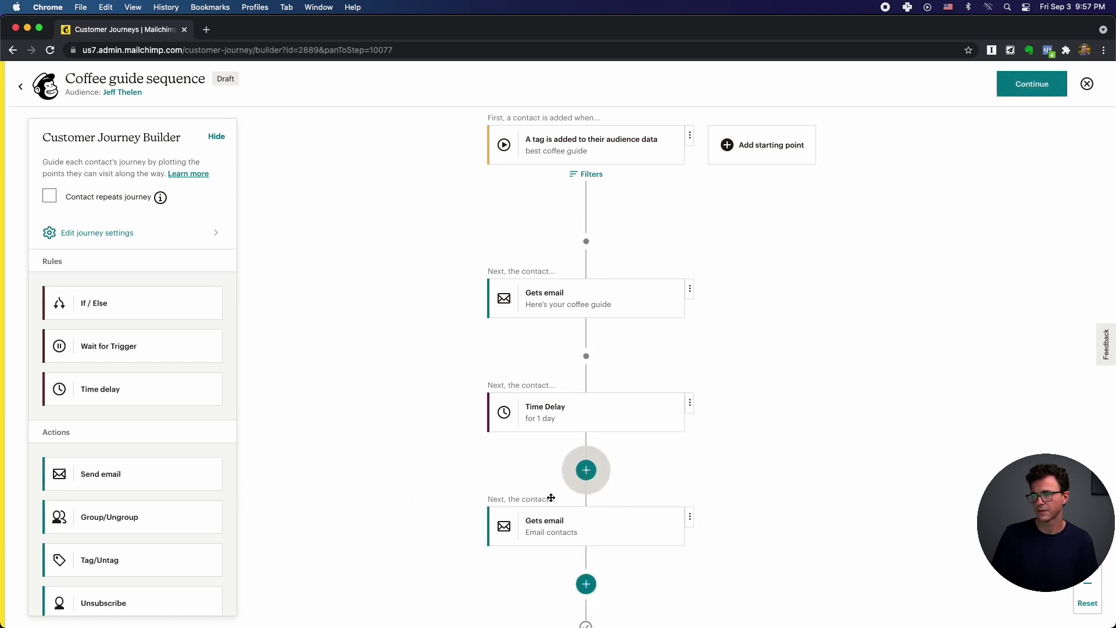
# Step: Write the second email as 'Find your favorite coffee, take our quiz.' with 'quiz' linked to thefigco.com/quiz, and save
pyautogui.click(566, 541)
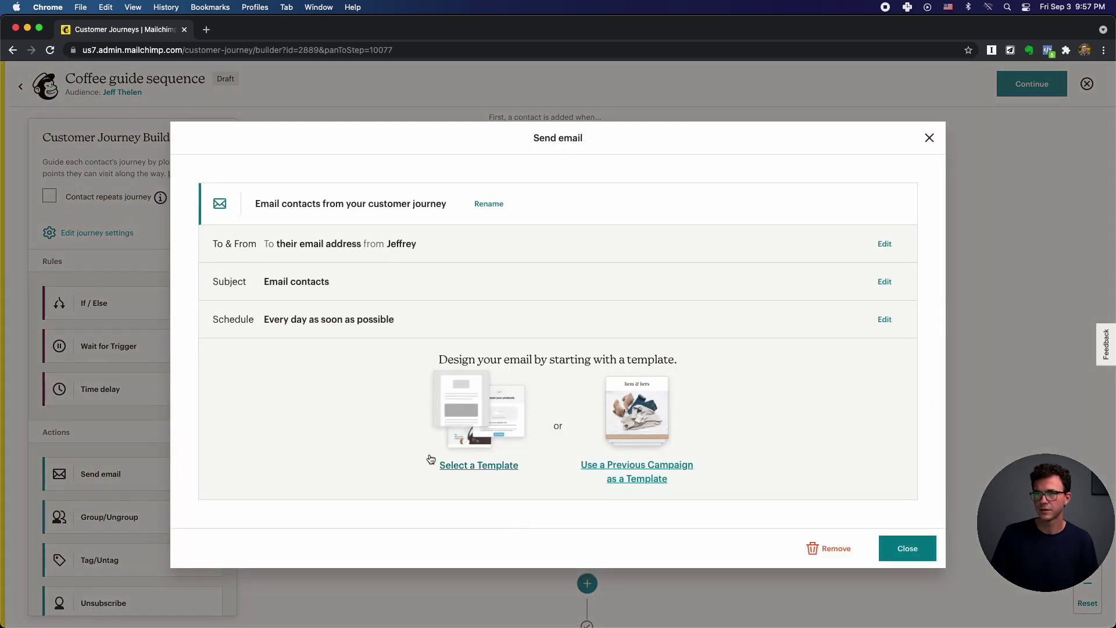
pyautogui.click(475, 465)
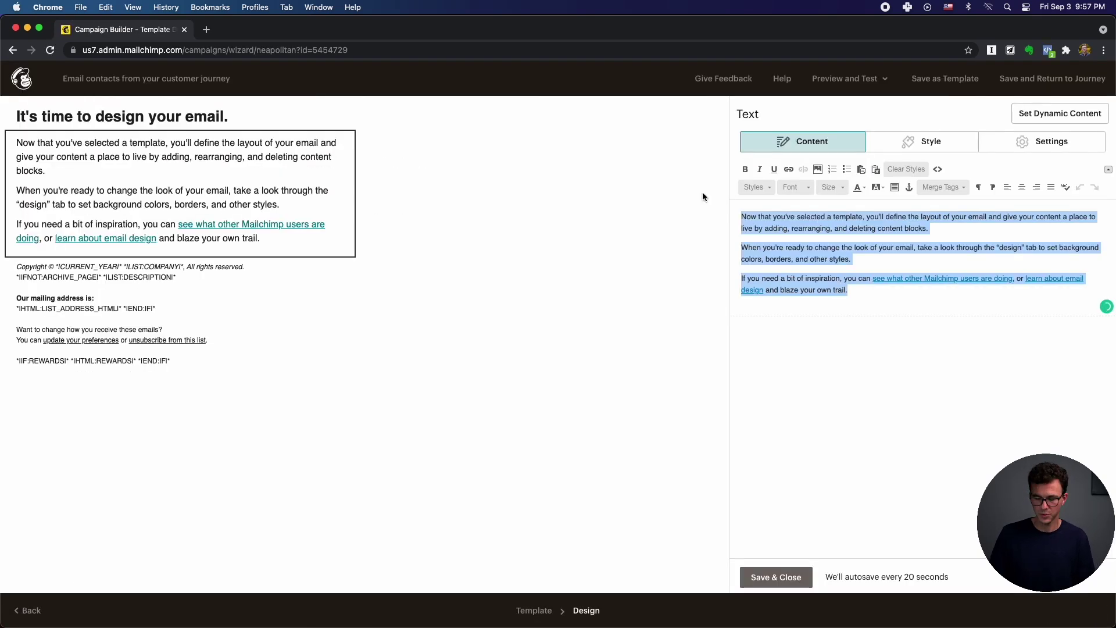
pyautogui.write('H')
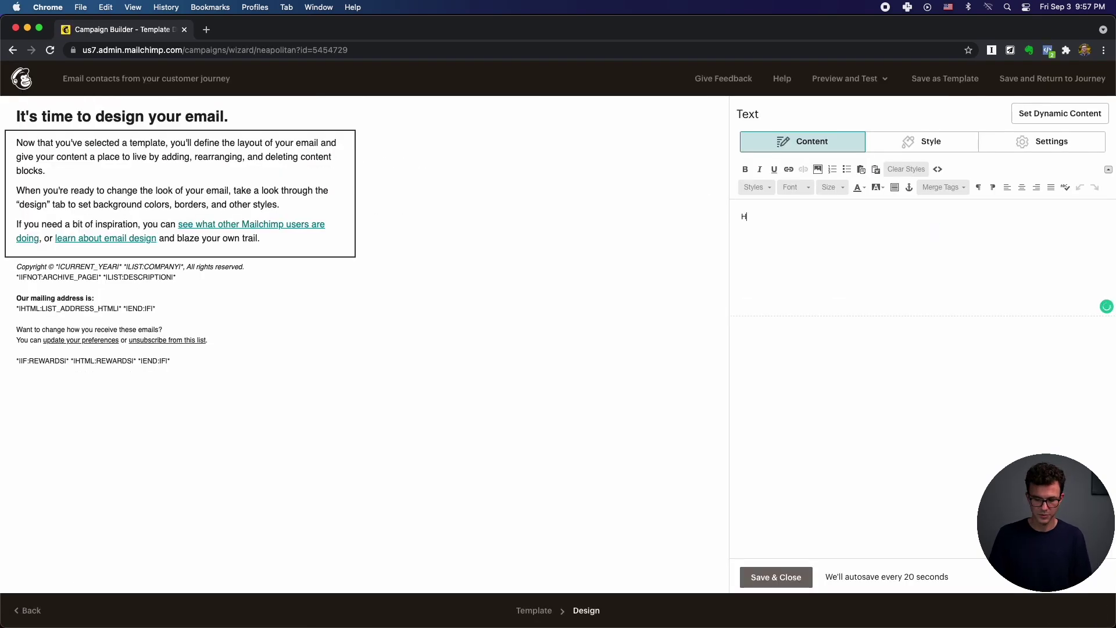
pyautogui.write('ind y')
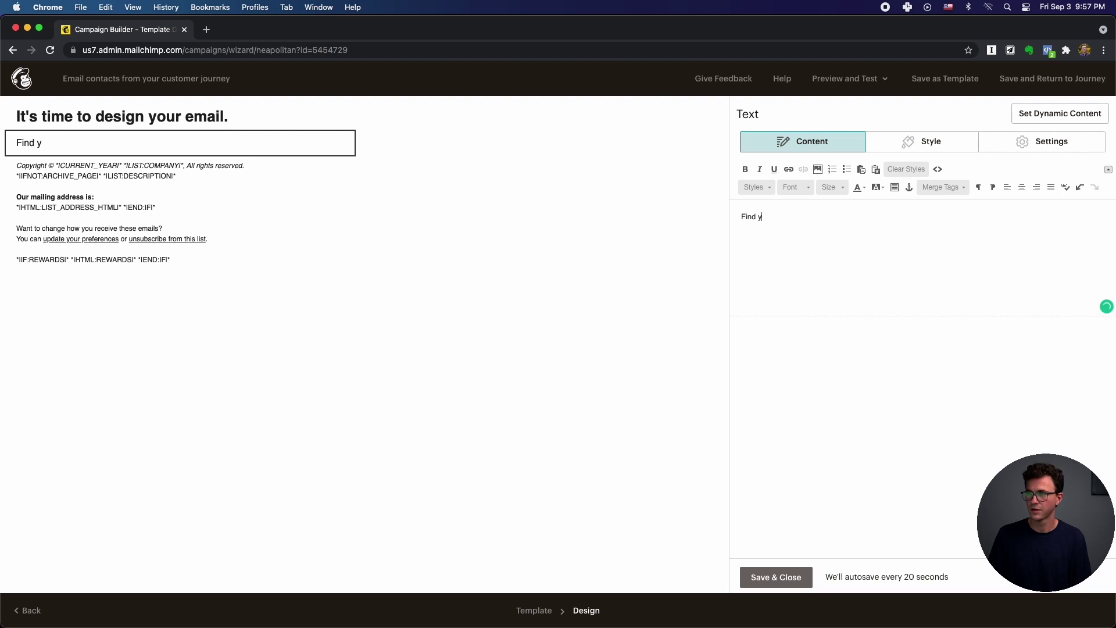
pyautogui.write('our favi')
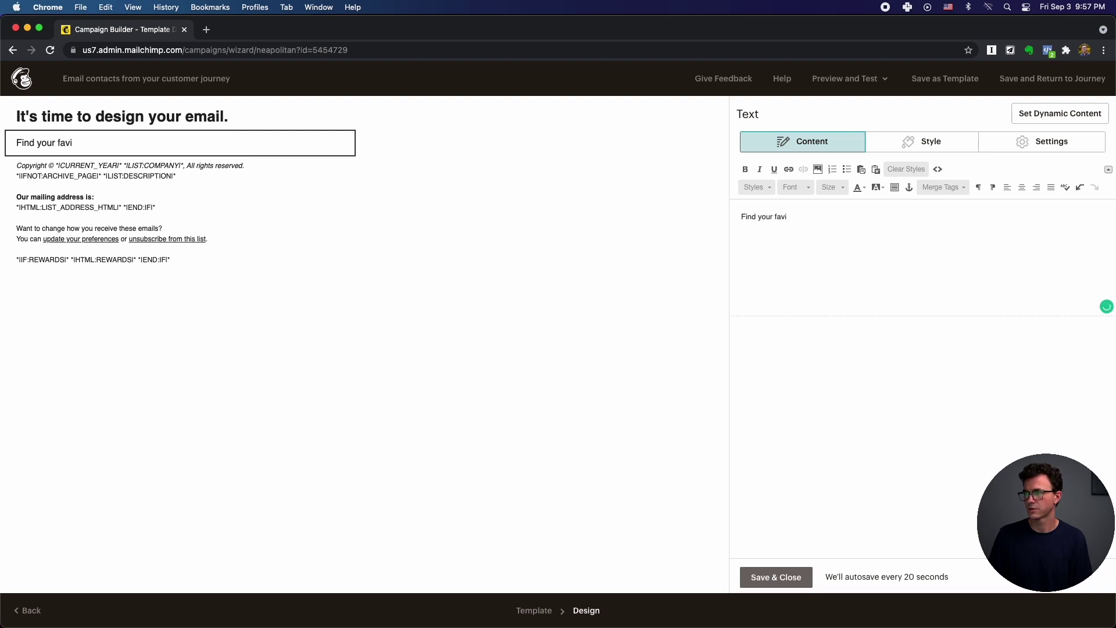
pyautogui.press('BackSpace')
pyautogui.write('orite coffee, take our quiz.')
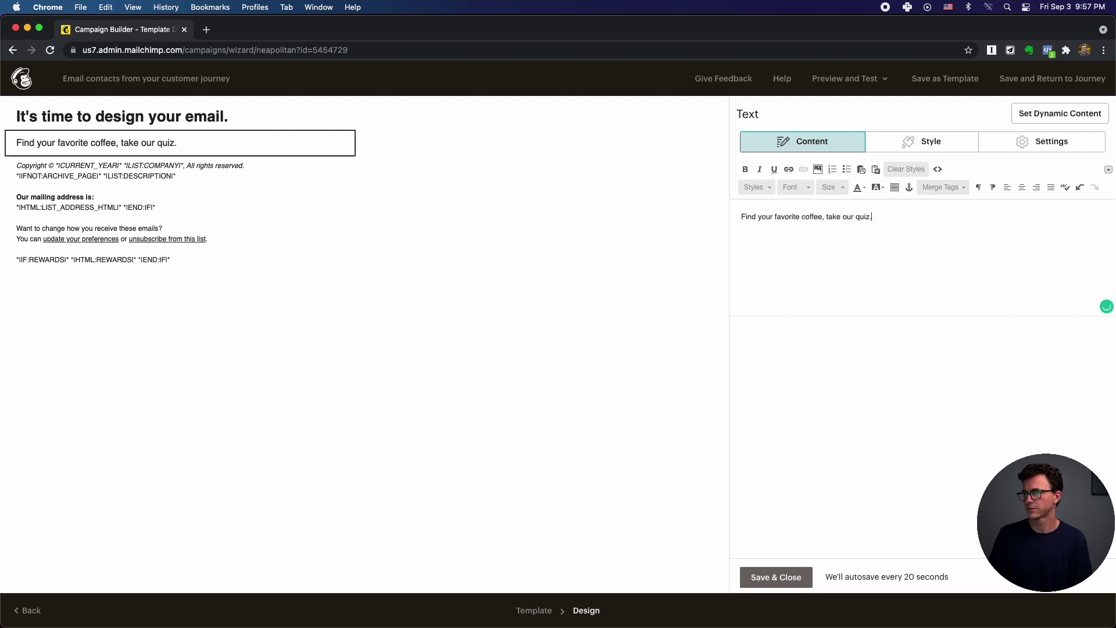
pyautogui.hotkey('shift', 'Left')
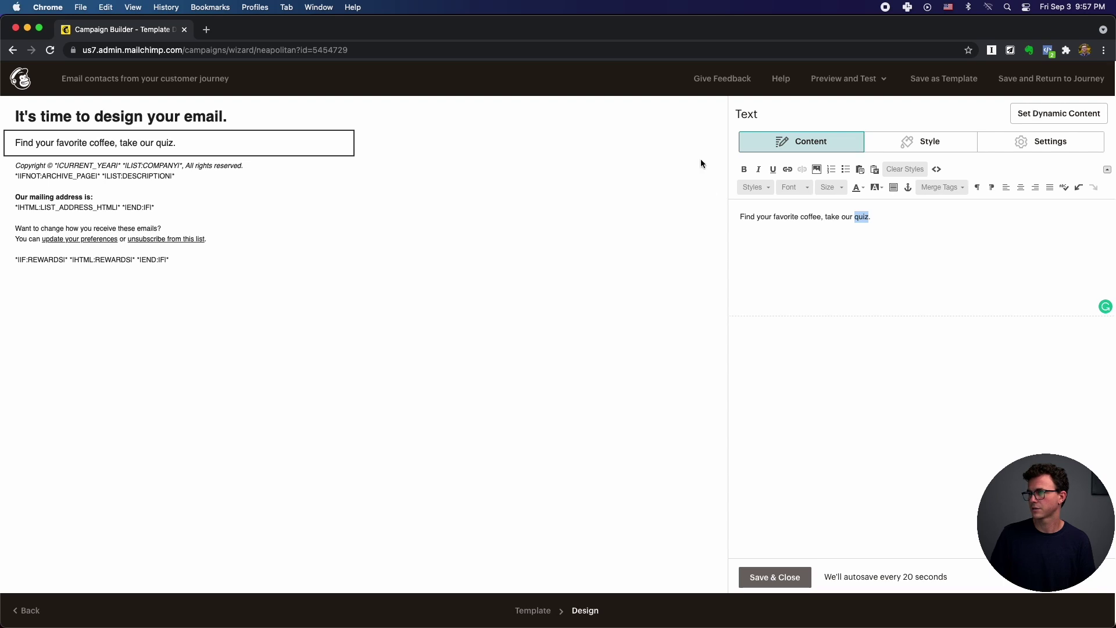
pyautogui.click(787, 169)
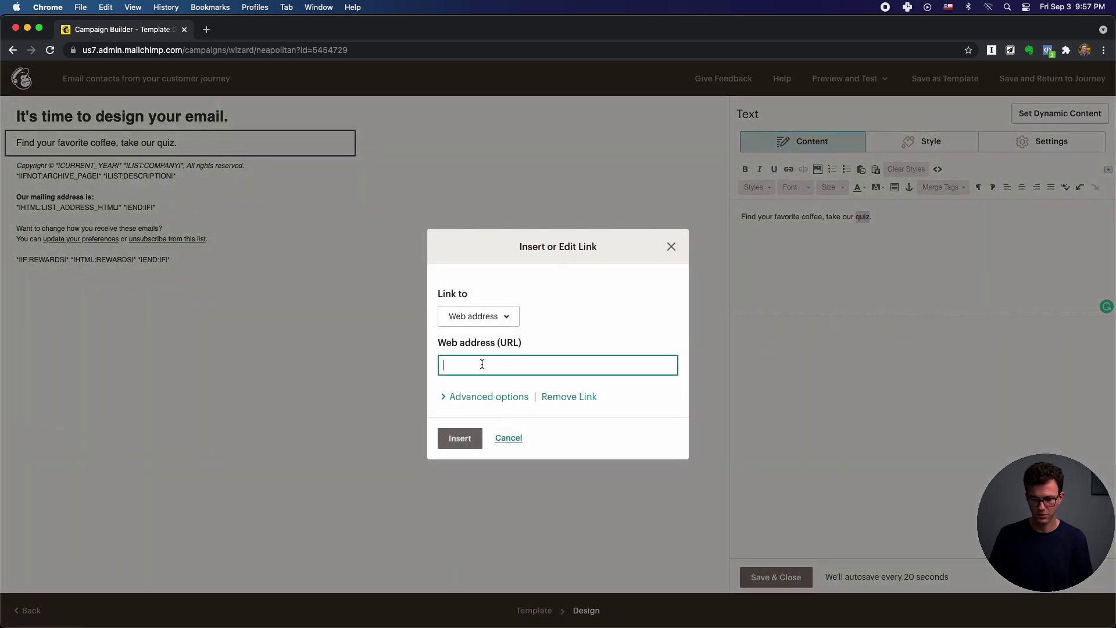
pyautogui.write('thefigco.com/quiz')
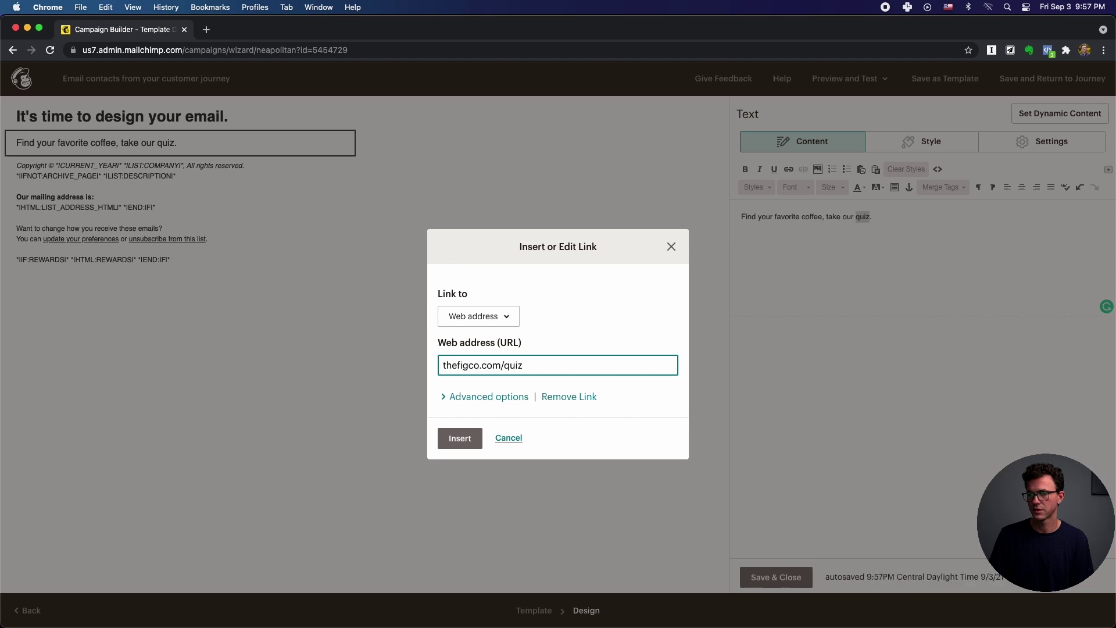
pyautogui.click(458, 438)
pyautogui.click(776, 577)
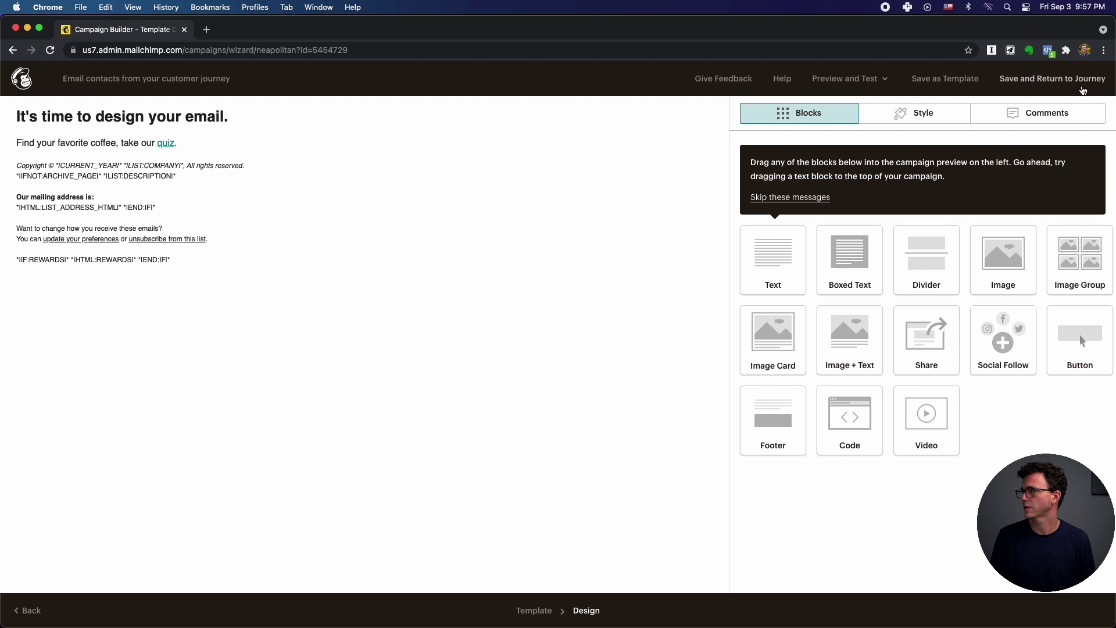
pyautogui.click(1033, 80)
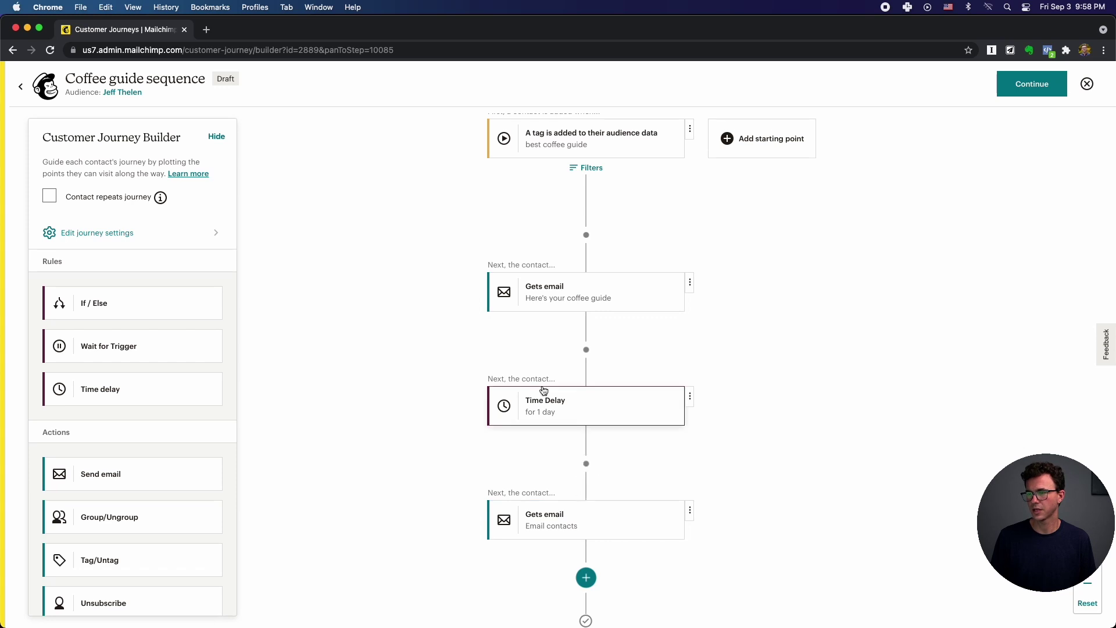
# Step: Add a Tag/Untag step after the second email that adds the 'best people' tag
pyautogui.scroll(-1, 536, 480)
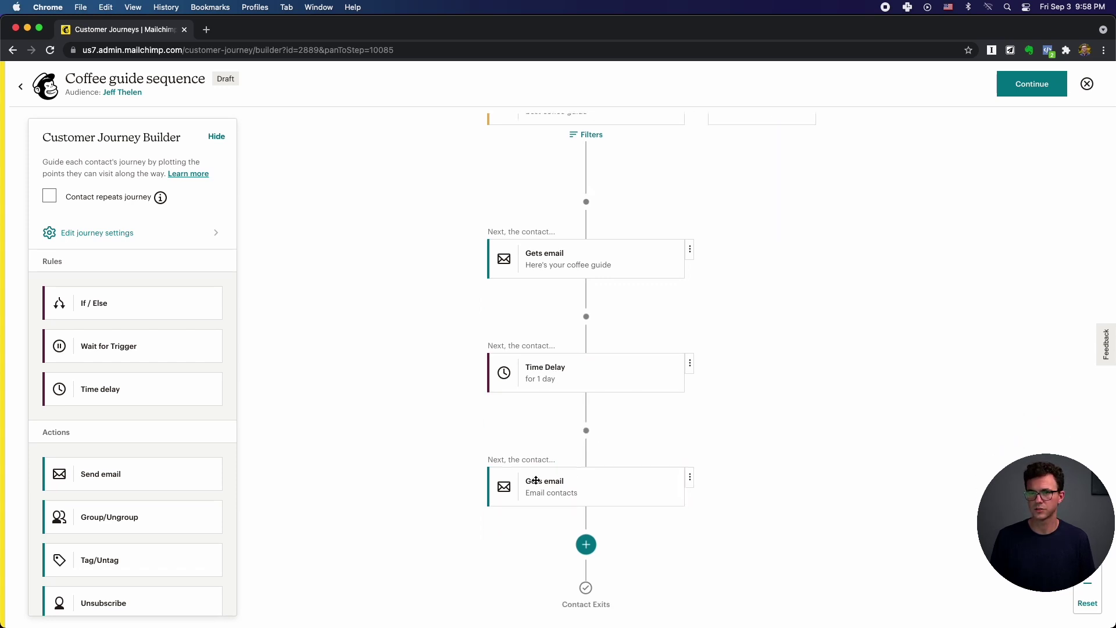
pyautogui.scroll(-2, 535, 481)
pyautogui.scroll(-2, 184, 274)
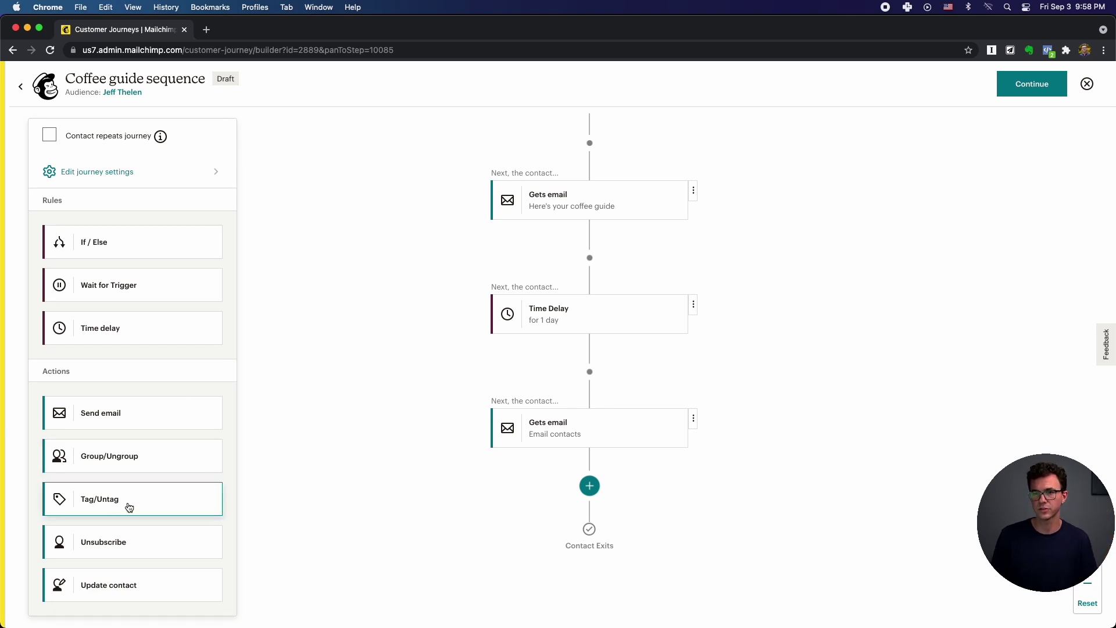
pyautogui.moveTo(126, 506); pyautogui.dragTo(581, 495)
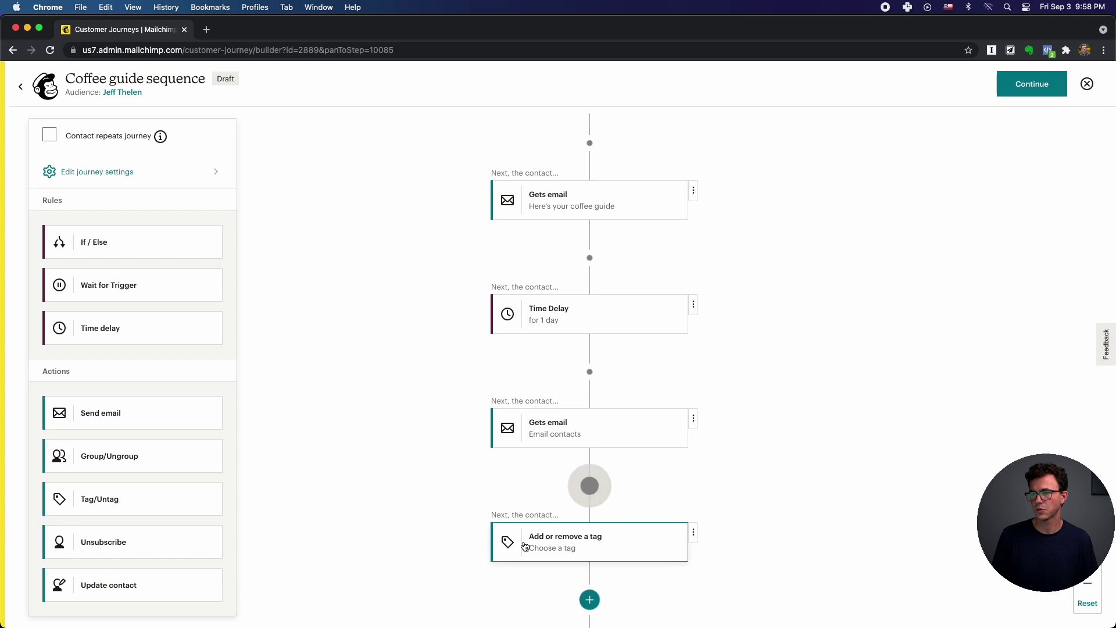
pyautogui.click(539, 545)
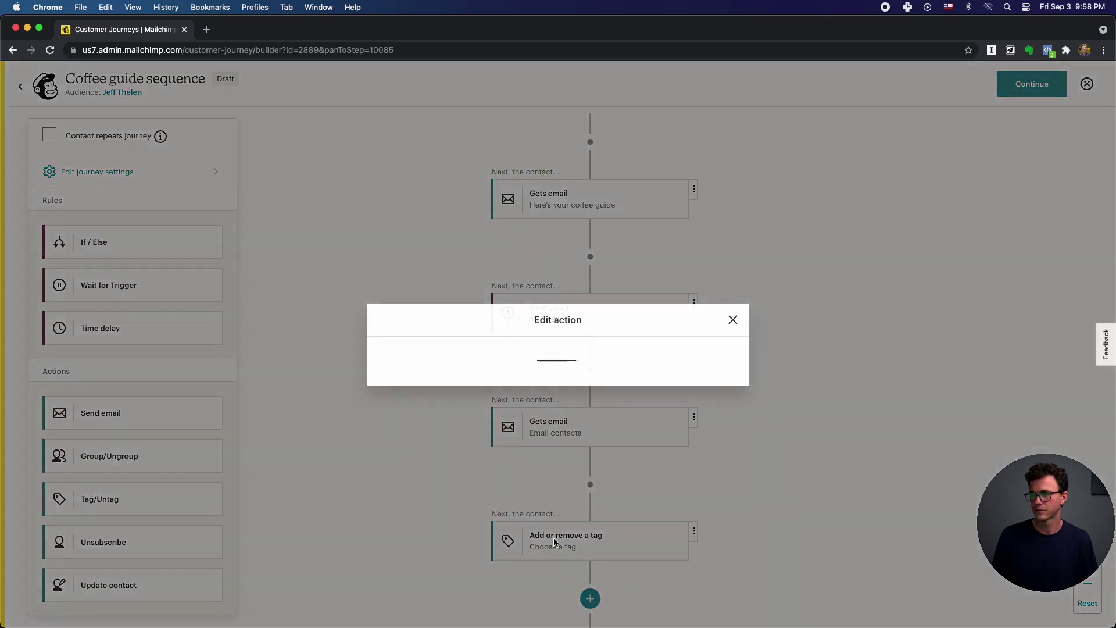
pyautogui.click(452, 318)
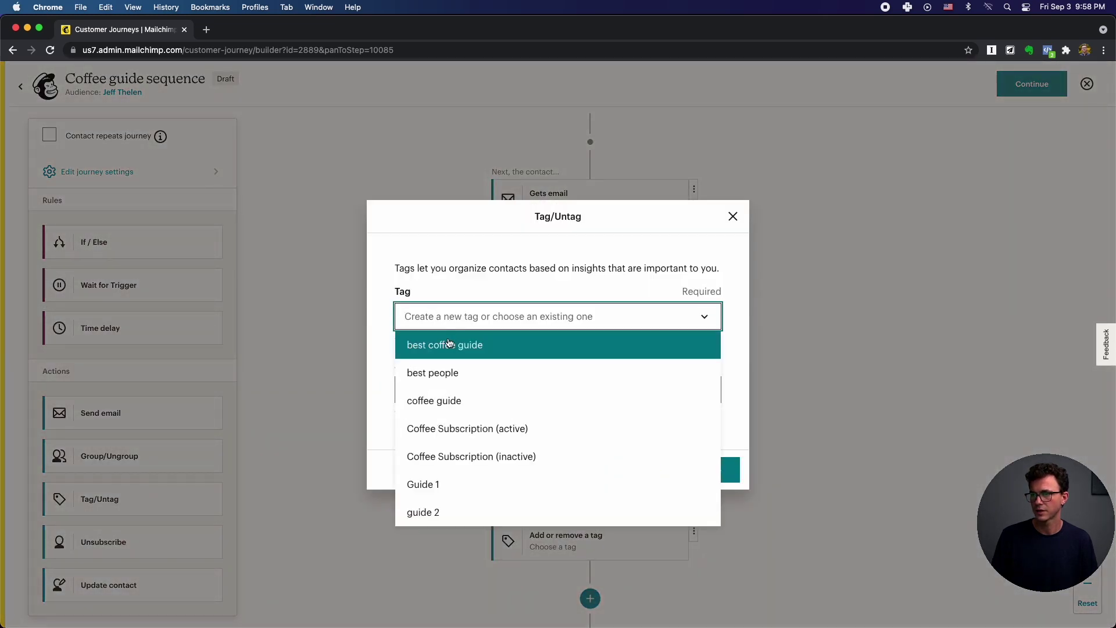
pyautogui.click(449, 382)
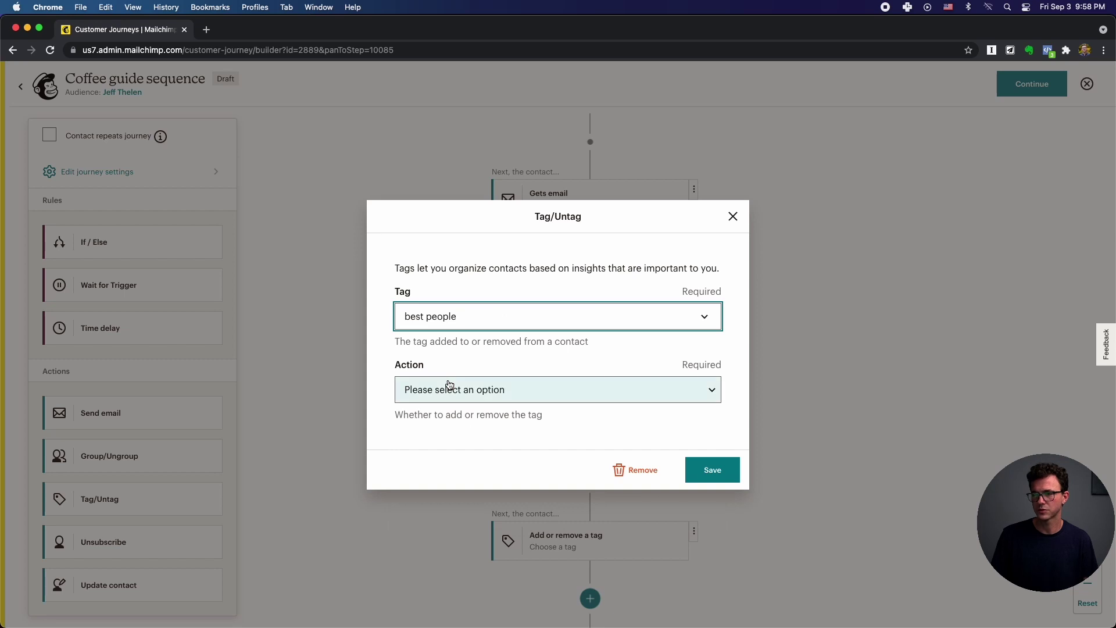
pyautogui.click(468, 389)
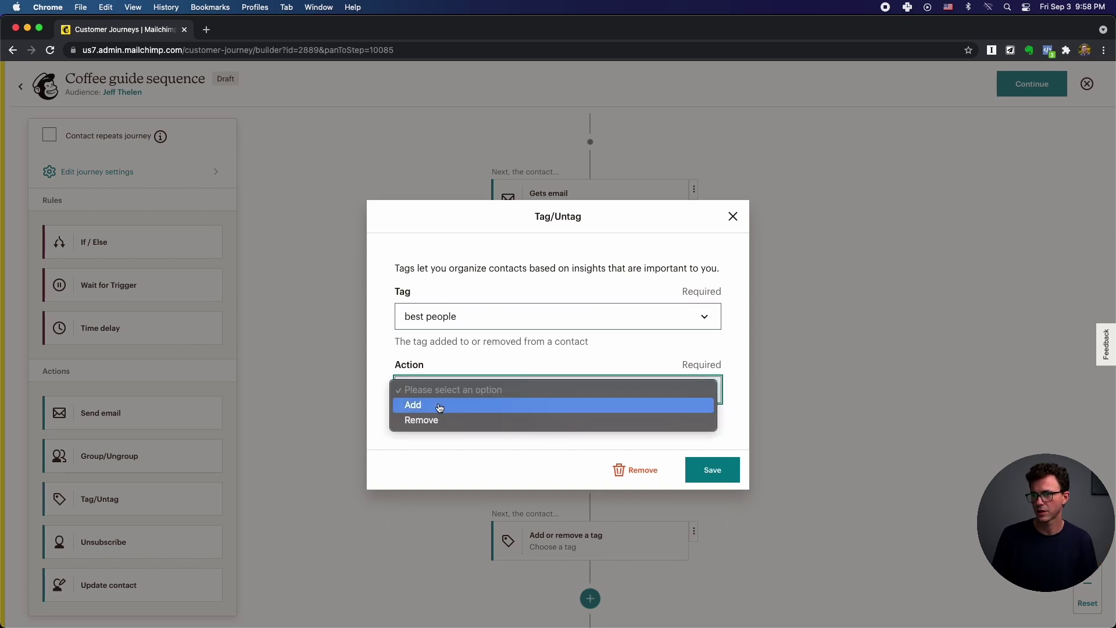
pyautogui.click(440, 407)
pyautogui.click(719, 474)
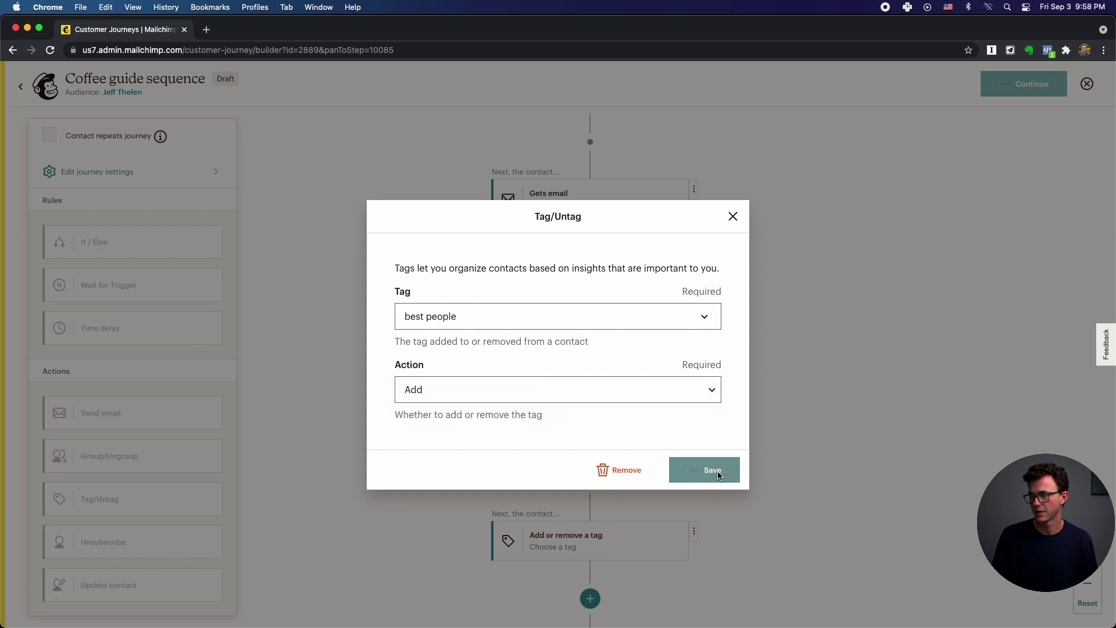
pyautogui.scroll(-3, 568, 451)
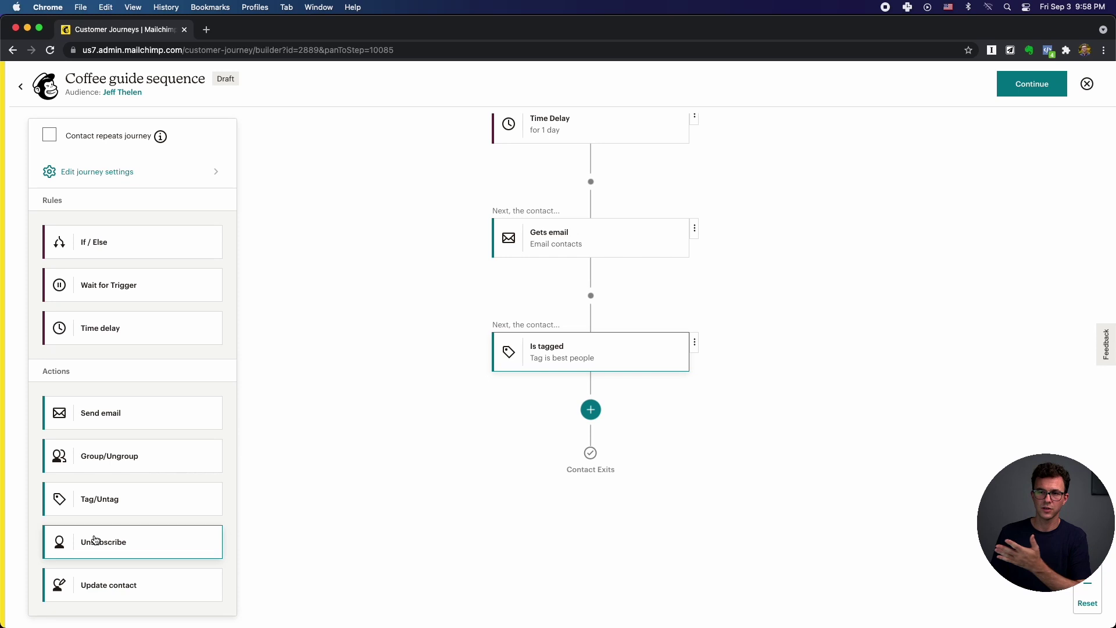
# Step: Place an If/Else rule after the 'best people' tag step
pyautogui.scroll(2, 94, 391)
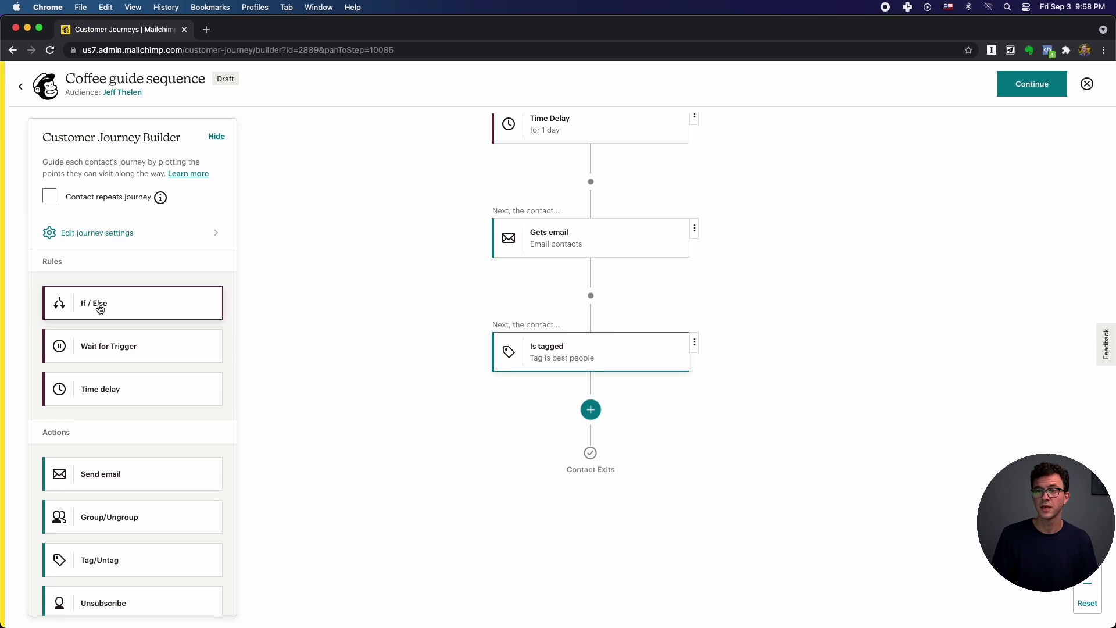
pyautogui.moveTo(100, 309); pyautogui.dragTo(590, 421)
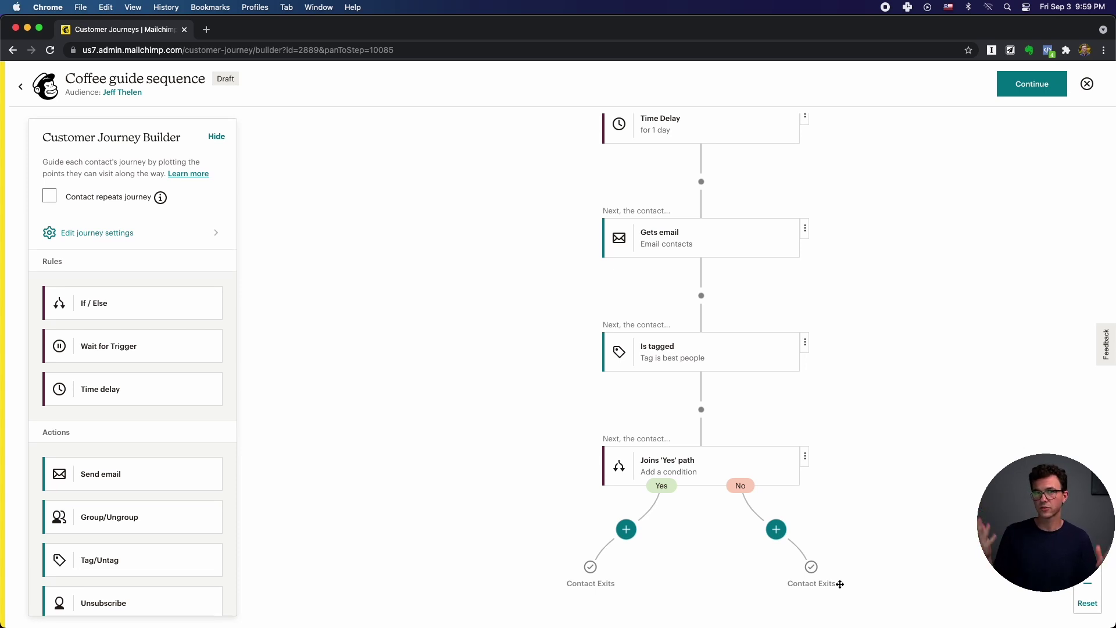
pyautogui.click(685, 466)
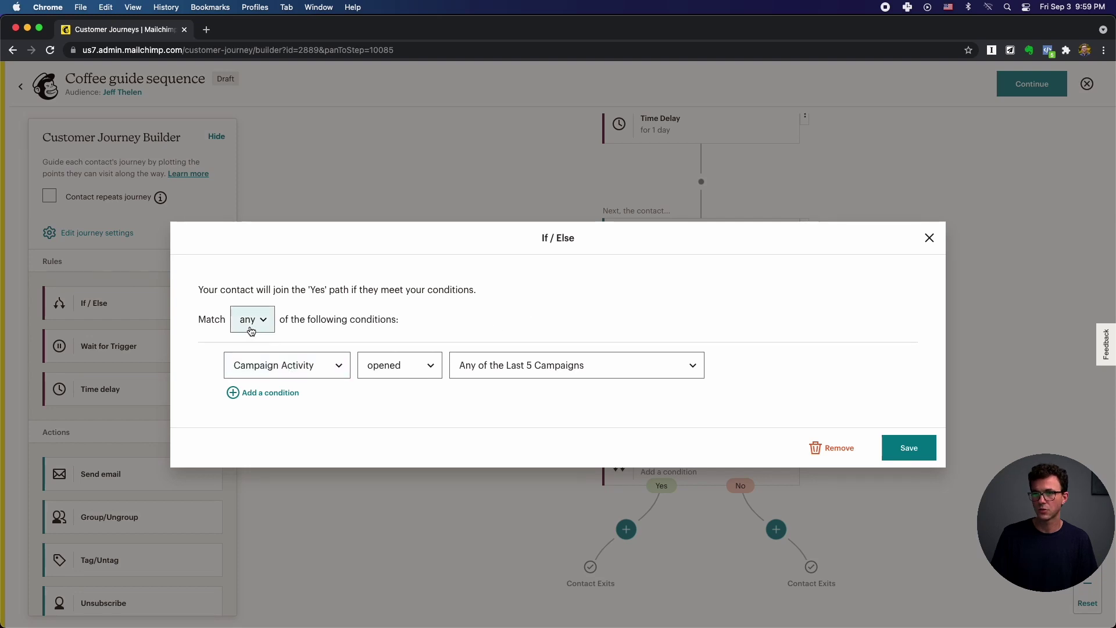
# Step: Change the If/Else condition to Tags: contact is tagged 'Coffee Subscription (active)', and save
pyautogui.click(296, 365)
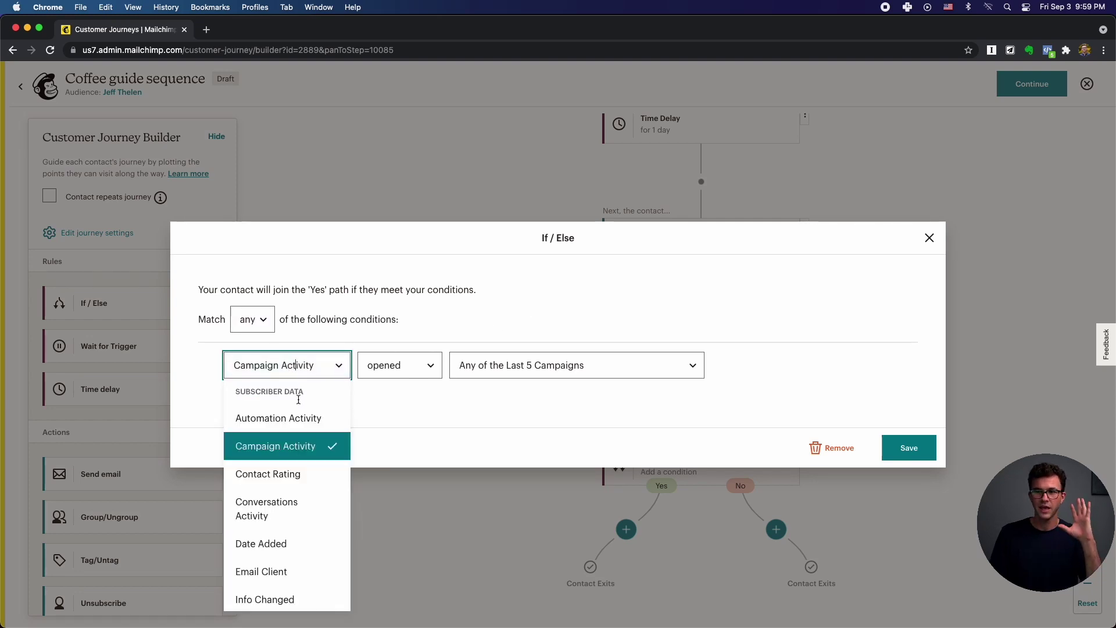
pyautogui.scroll(-1, 299, 428)
pyautogui.scroll(-3, 299, 428)
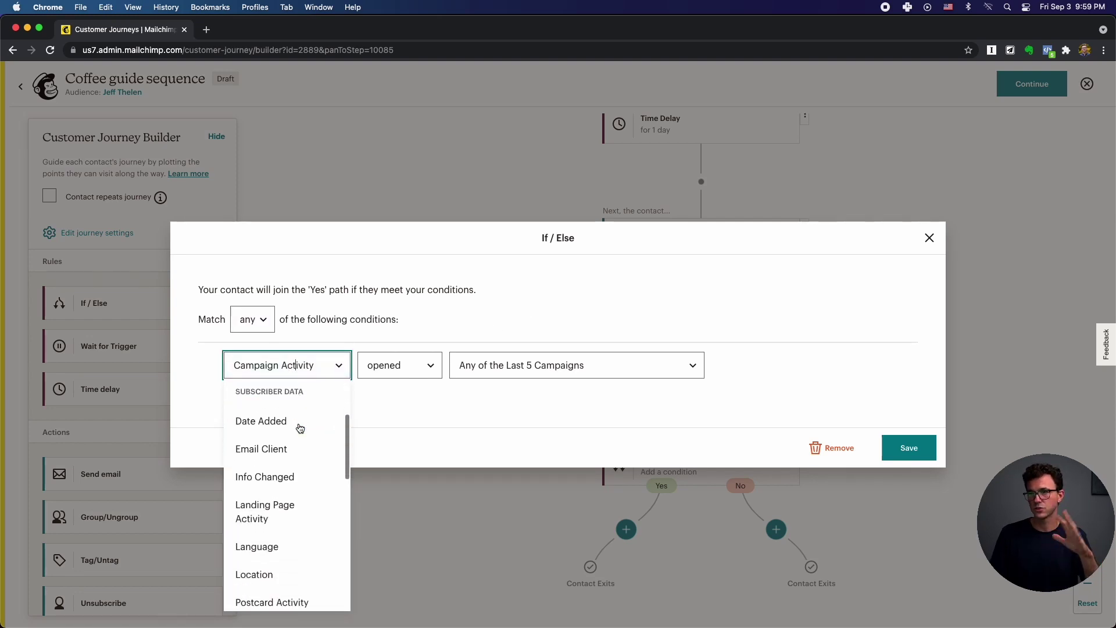
pyautogui.scroll(-1, 299, 428)
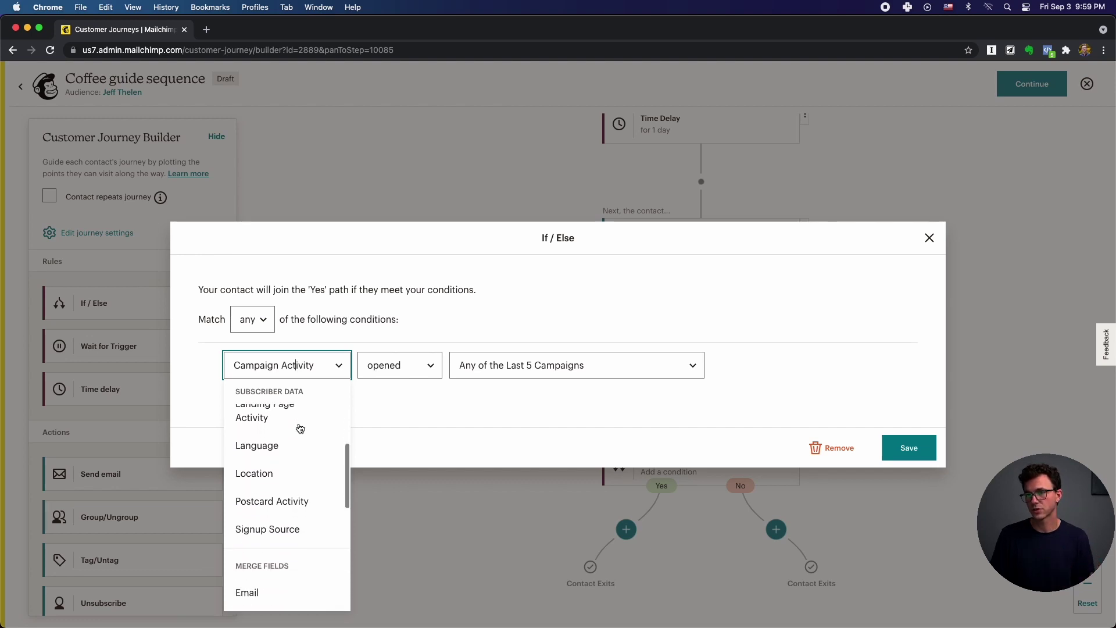
pyautogui.scroll(-2, 299, 428)
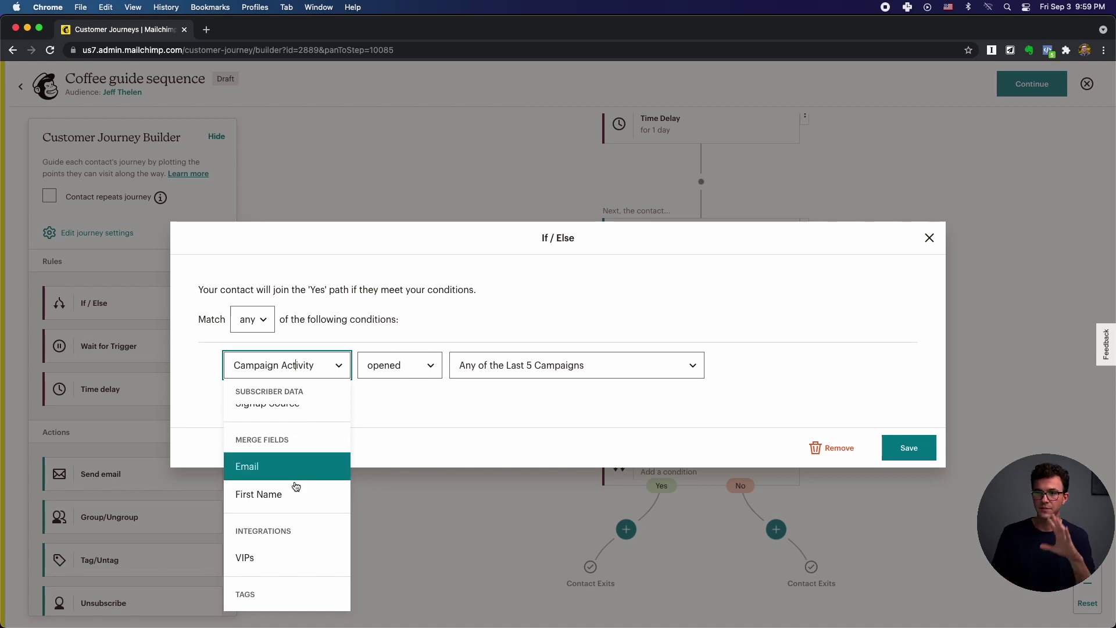
pyautogui.scroll(-2, 296, 491)
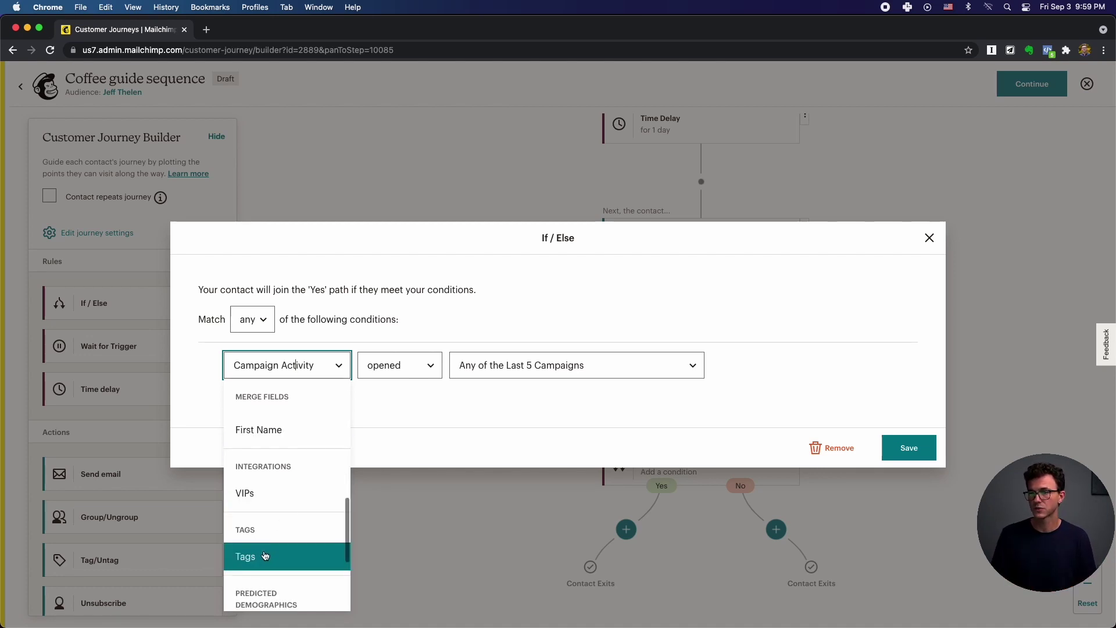
pyautogui.click(265, 557)
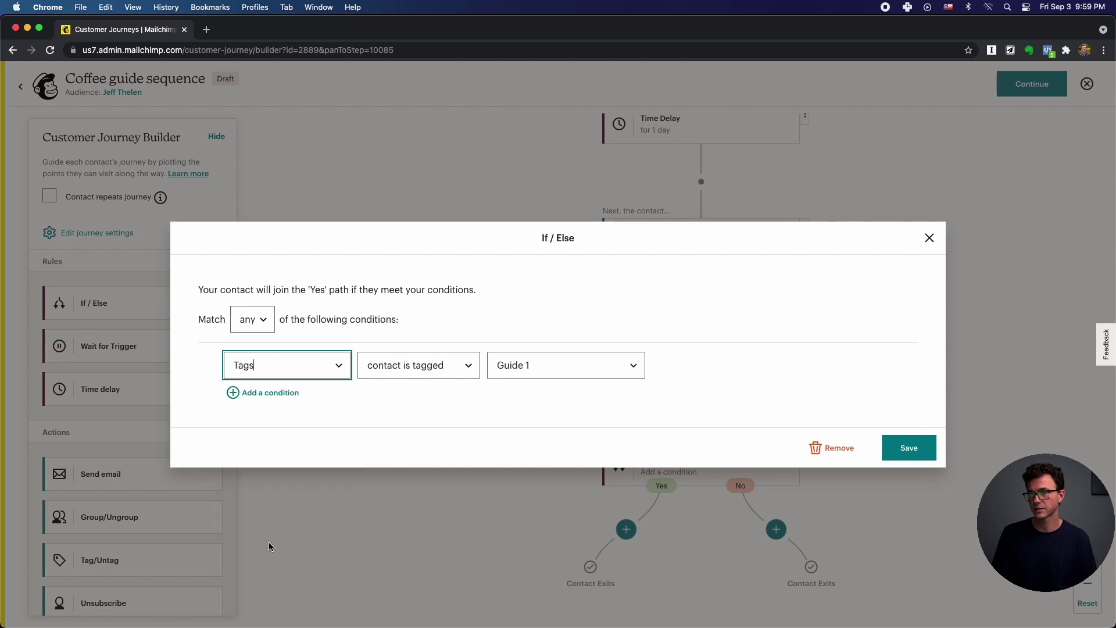
pyautogui.click(529, 366)
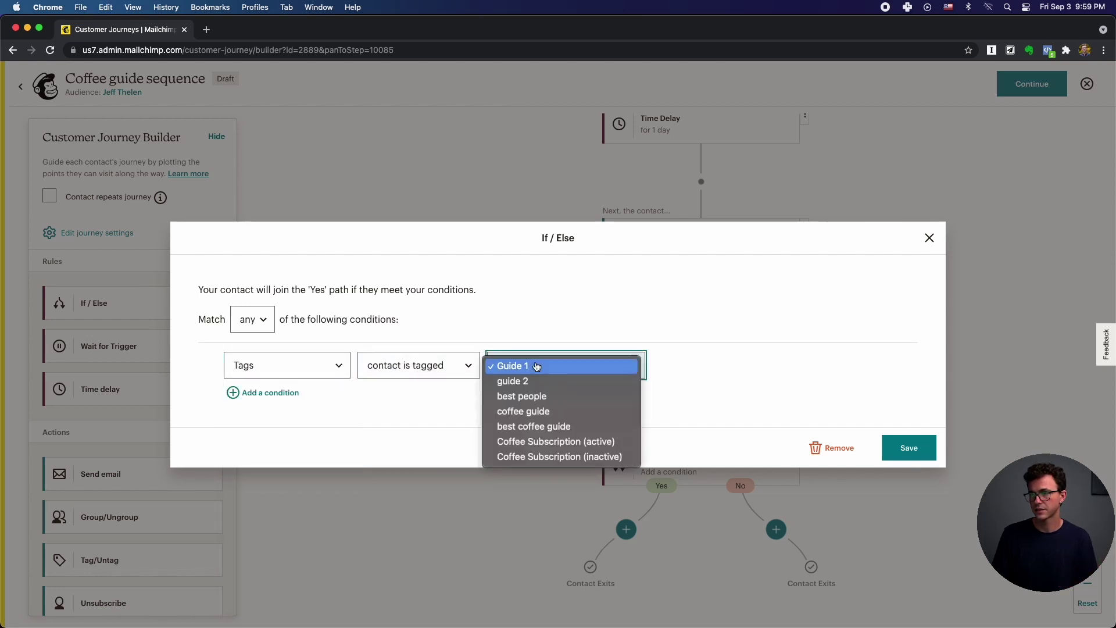
pyautogui.click(551, 443)
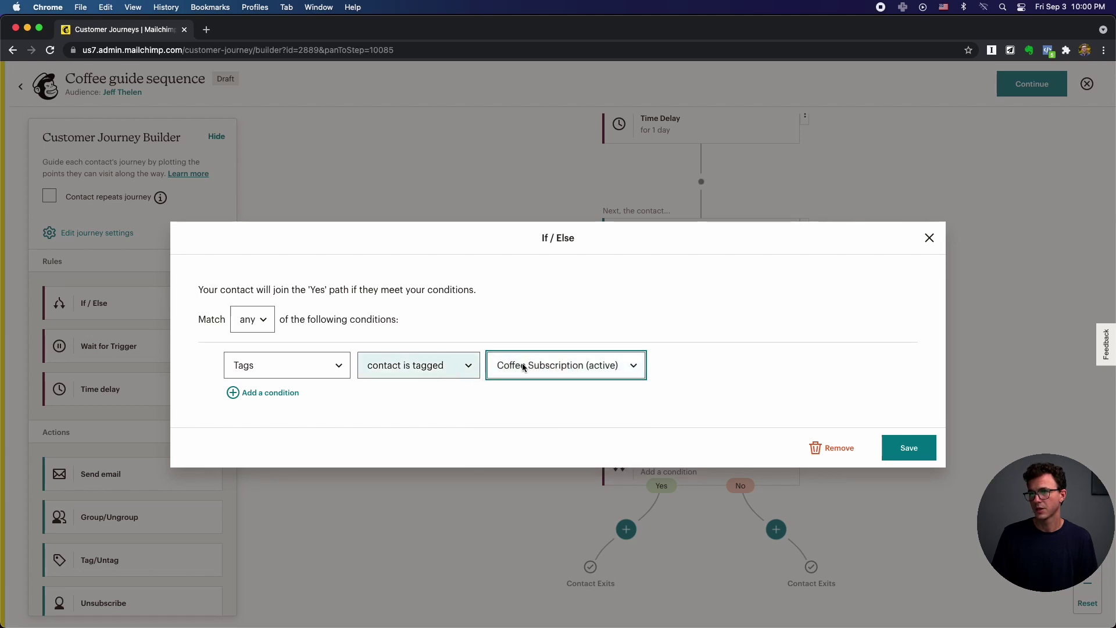
pyautogui.click(908, 449)
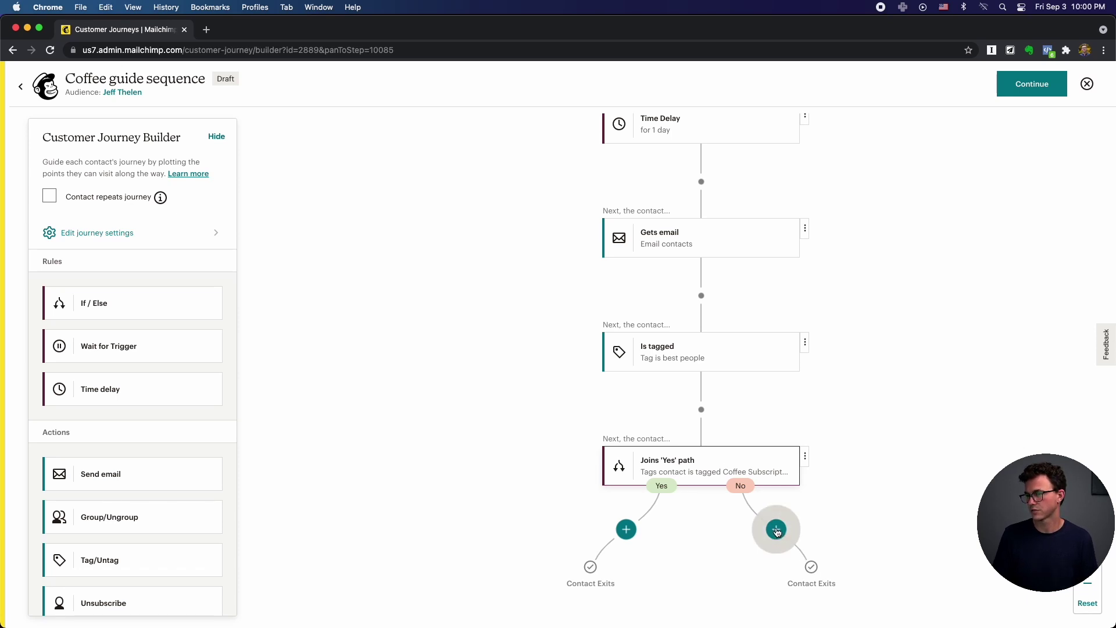
# Step: Insert a 1-week delay before the If/Else and build the No path as email, 1-week delay, email
pyautogui.click(776, 530)
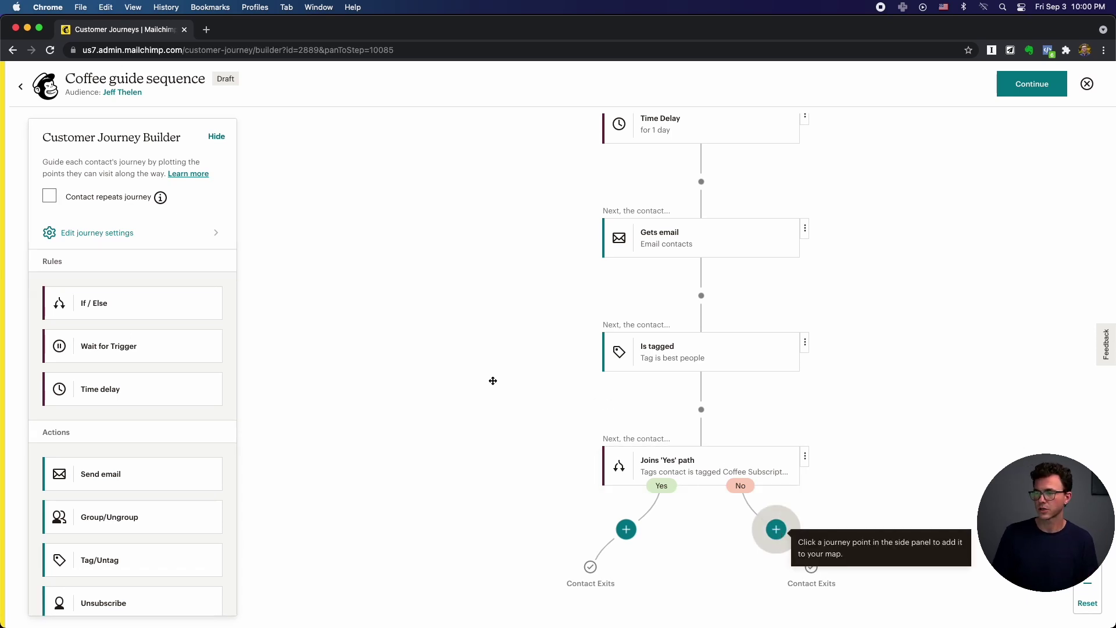
pyautogui.moveTo(93, 482); pyautogui.dragTo(793, 534)
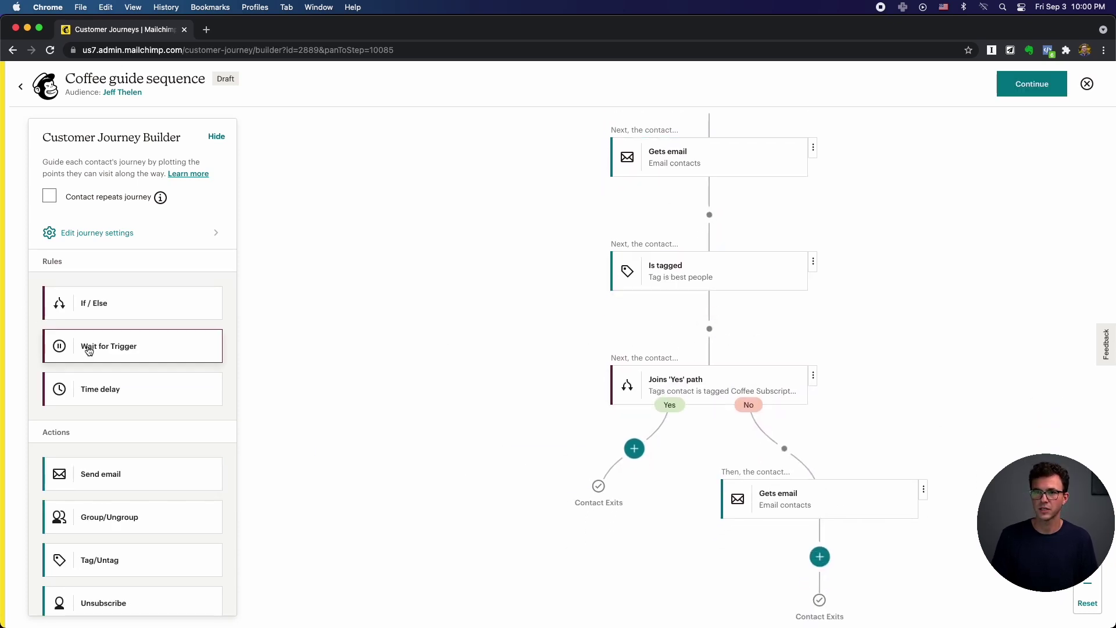
pyautogui.moveTo(119, 384); pyautogui.dragTo(710, 329)
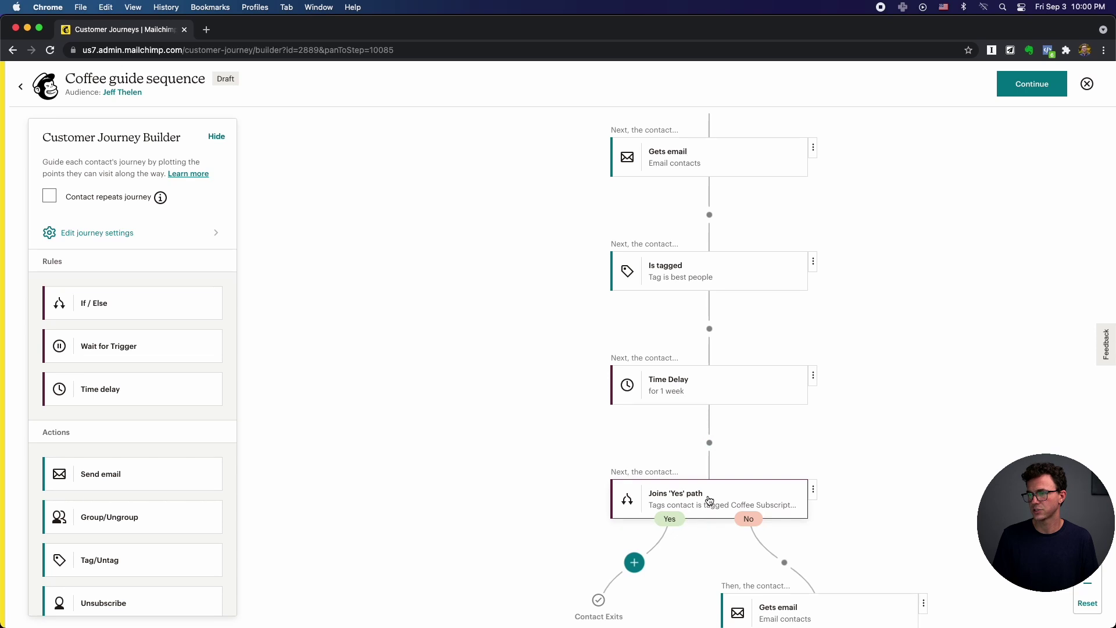
pyautogui.scroll(-4, 709, 499)
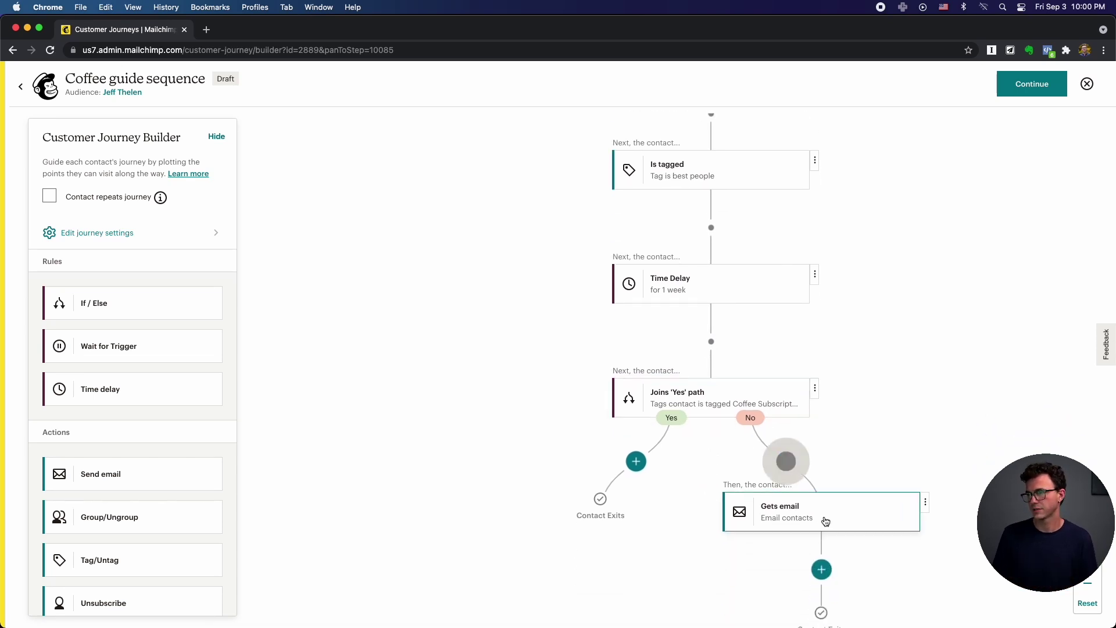
pyautogui.scroll(-6, 789, 524)
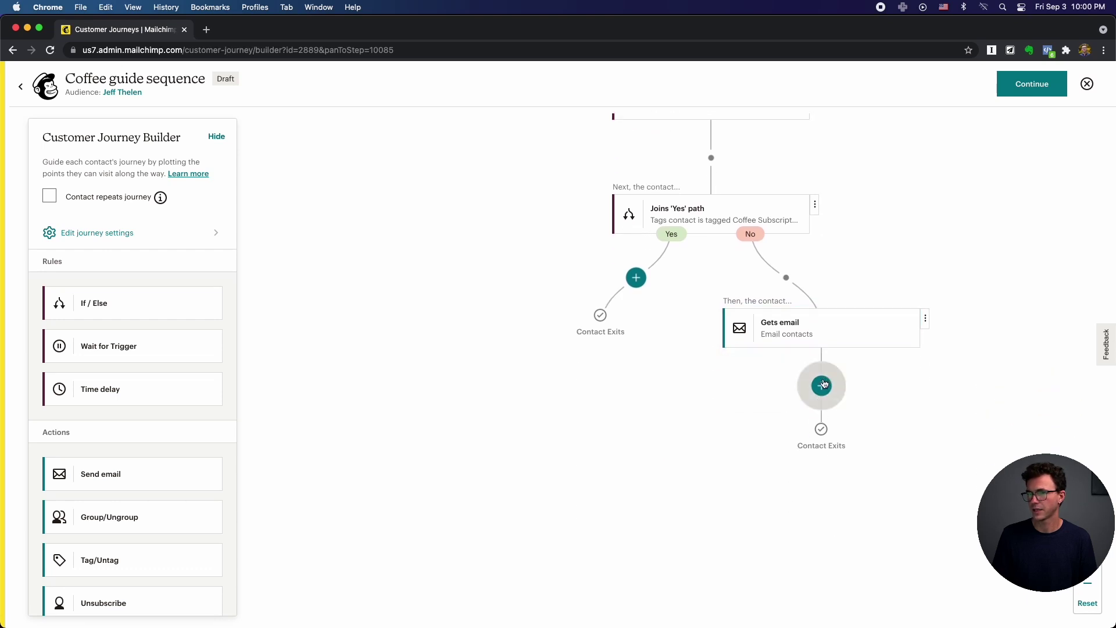
pyautogui.moveTo(110, 390); pyautogui.dragTo(811, 387)
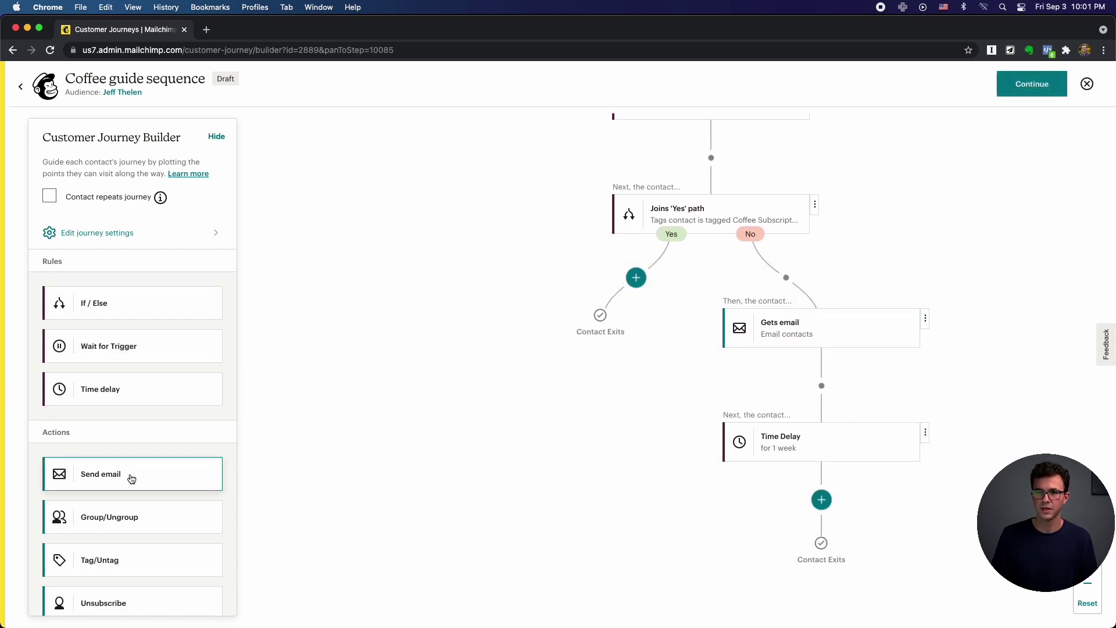
pyautogui.moveTo(132, 480); pyautogui.dragTo(817, 498)
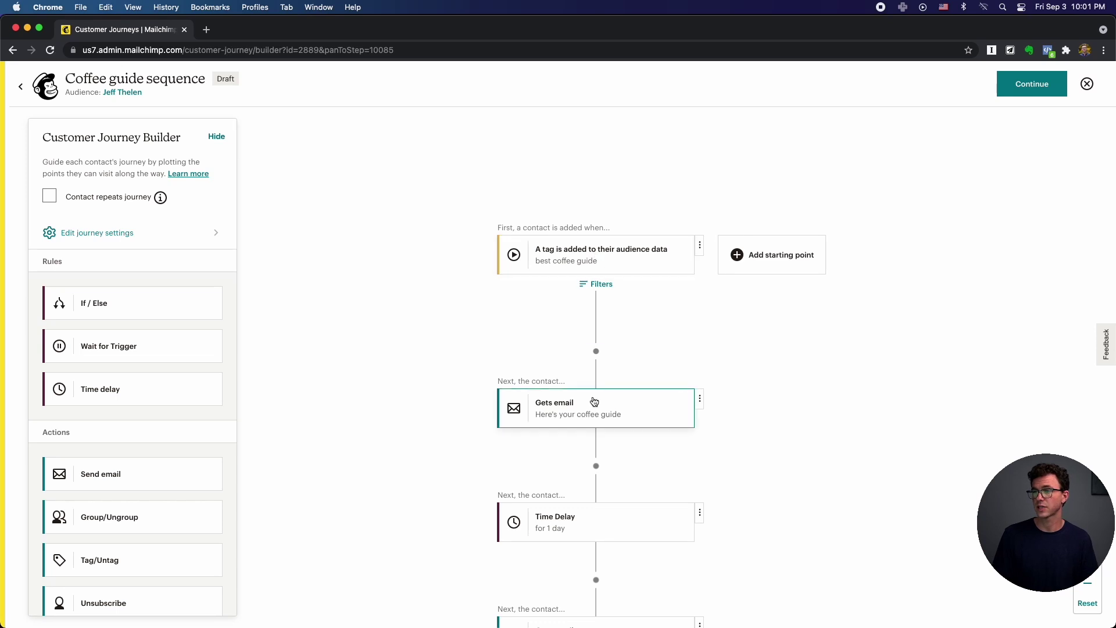
pyautogui.scroll(-4, 582, 395)
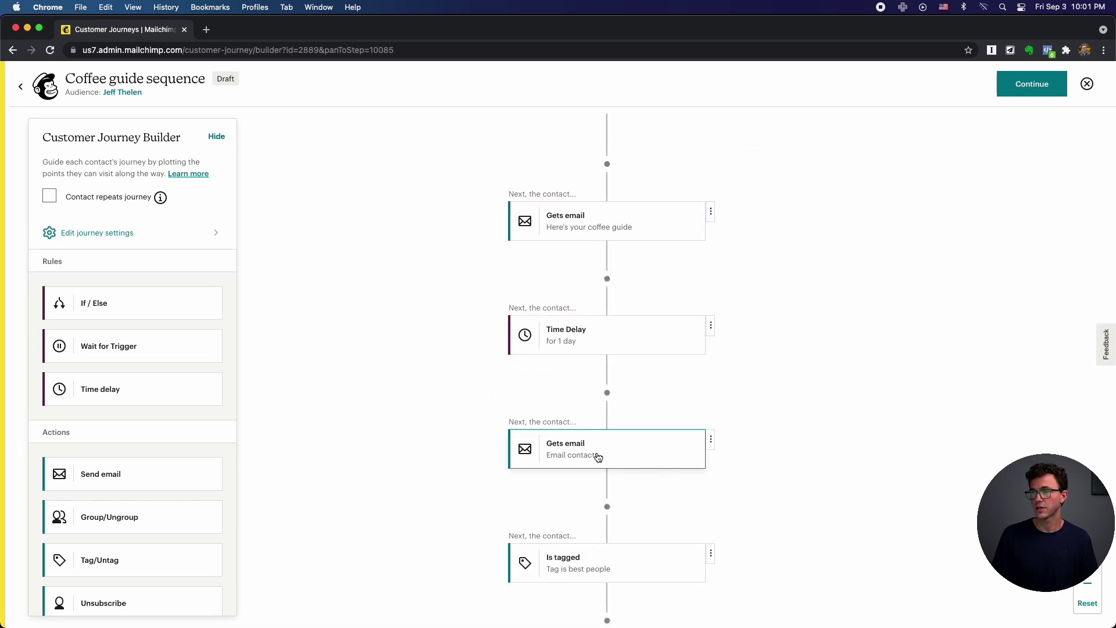
pyautogui.scroll(-3, 597, 455)
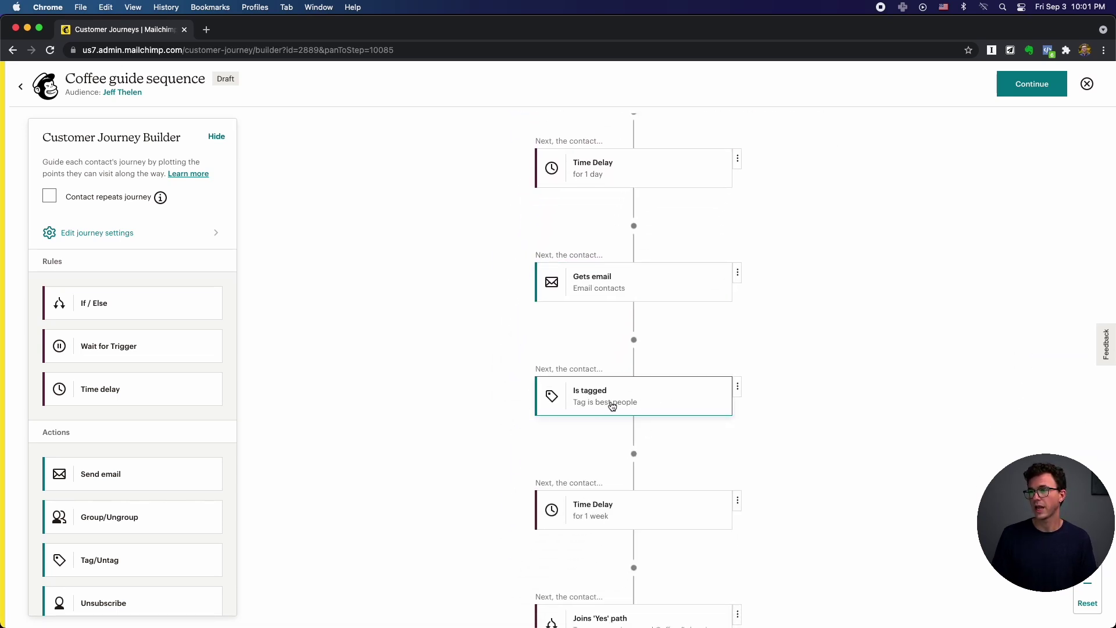
pyautogui.scroll(-3, 590, 429)
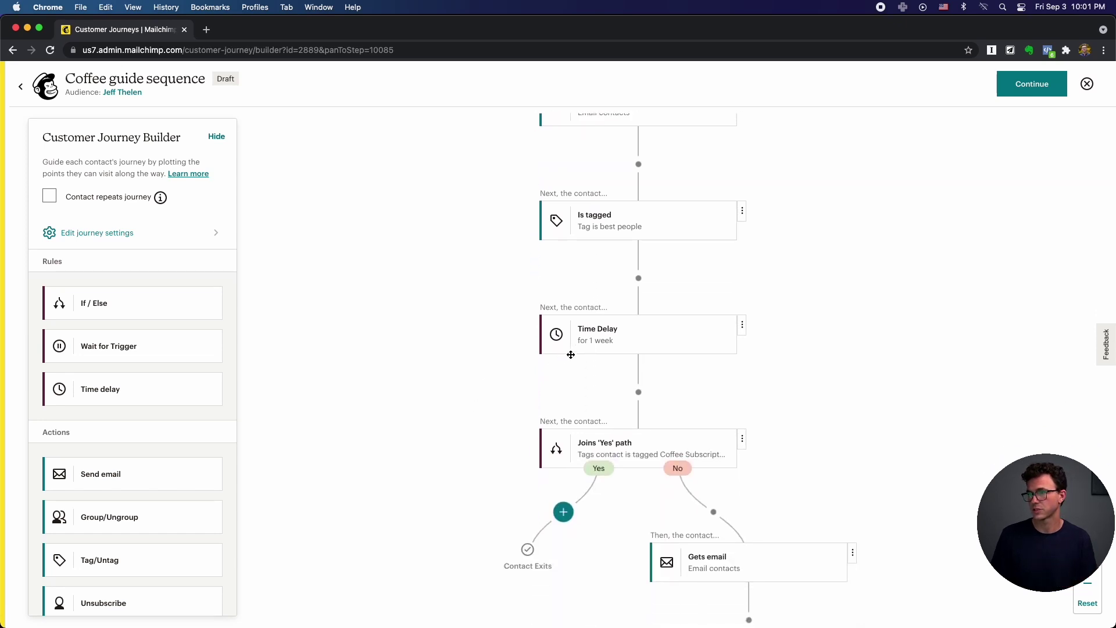
pyautogui.scroll(-3, 733, 451)
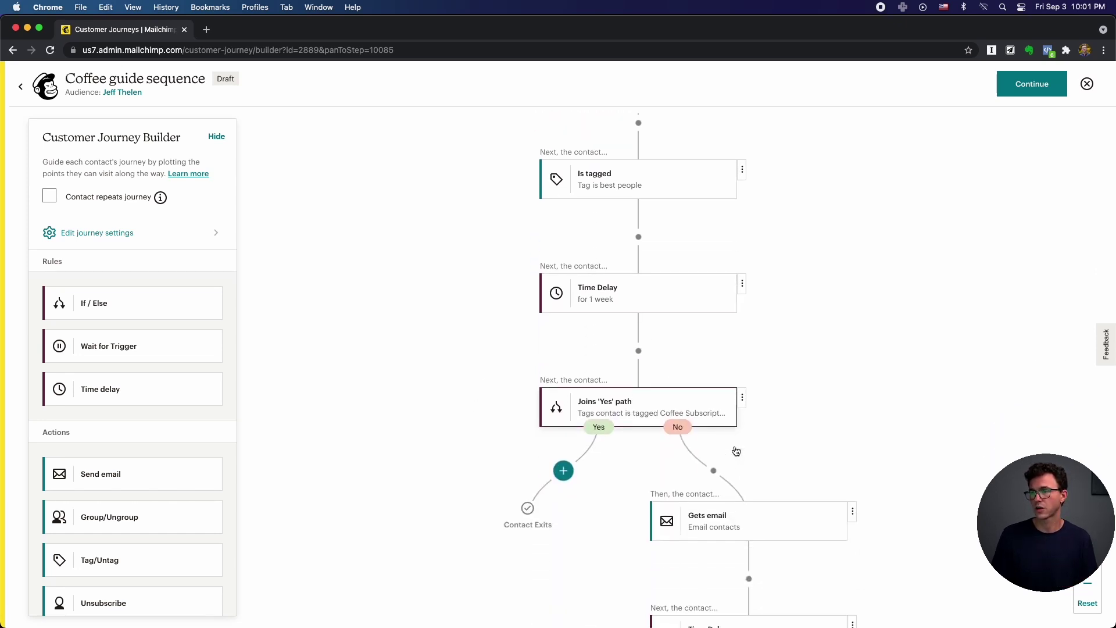
pyautogui.scroll(-4, 805, 401)
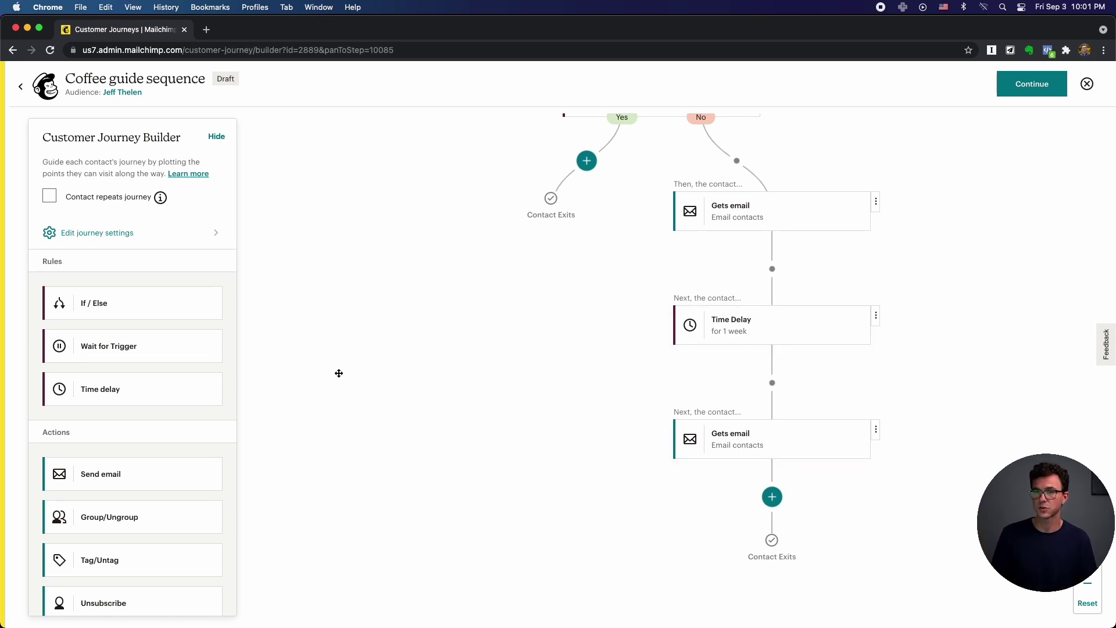
pyautogui.scroll(-2, 376, 383)
pyautogui.scroll(15, 376, 384)
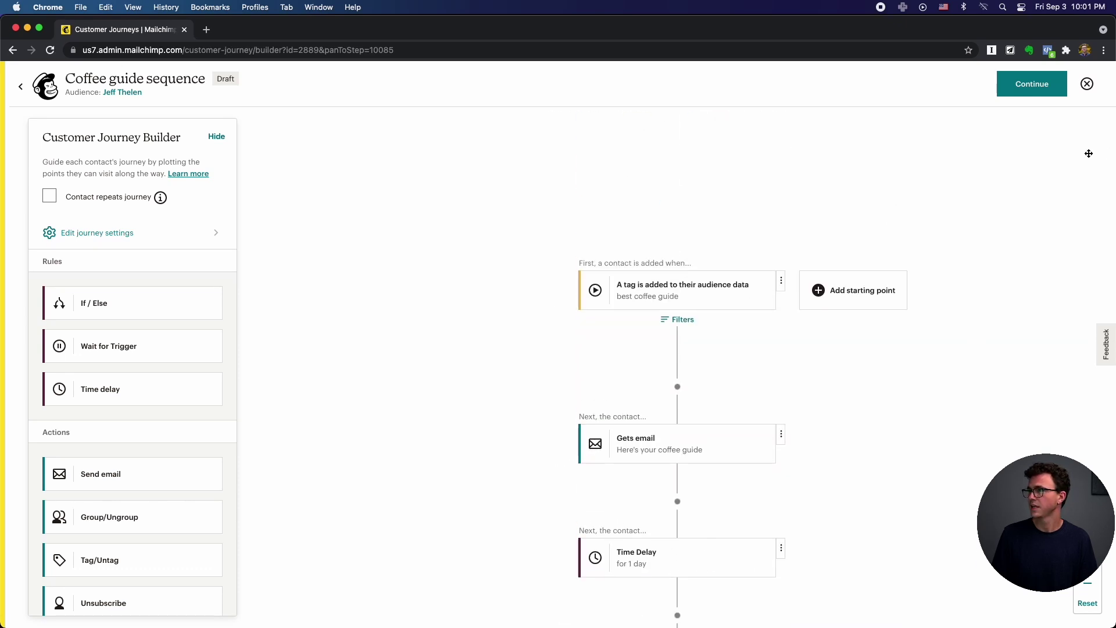
# Step: Review the Coffee Guide Sequence journey's send issues, dismiss them, and continue to the pre-launch page
pyautogui.click(1015, 87)
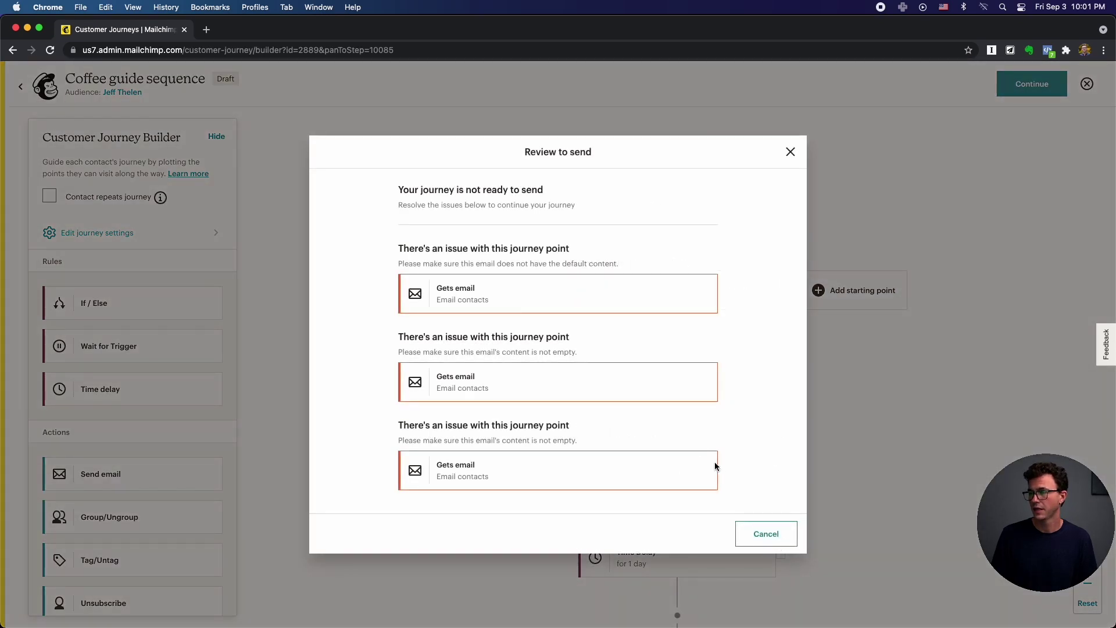
pyautogui.click(775, 538)
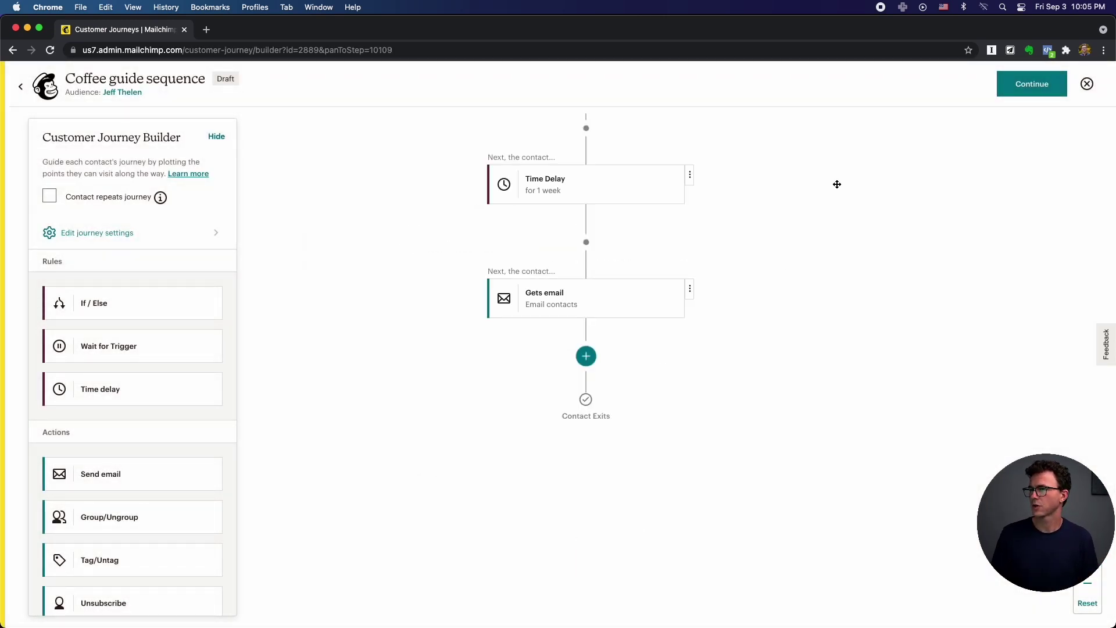
pyautogui.scroll(10, 838, 185)
pyautogui.hscroll(3, 837, 184)
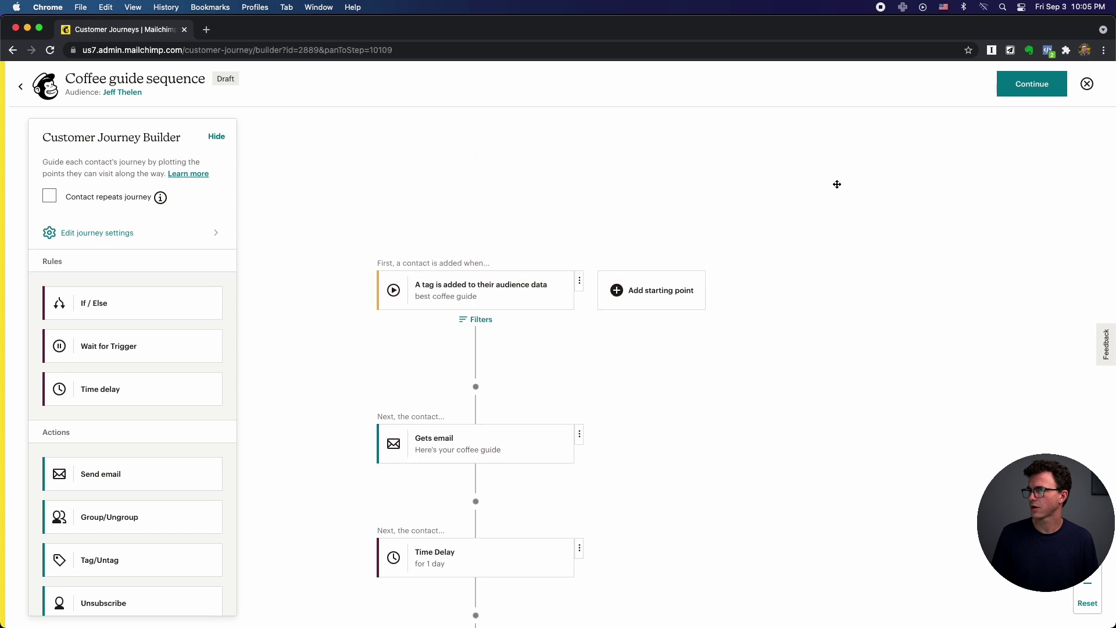
pyautogui.click(1012, 90)
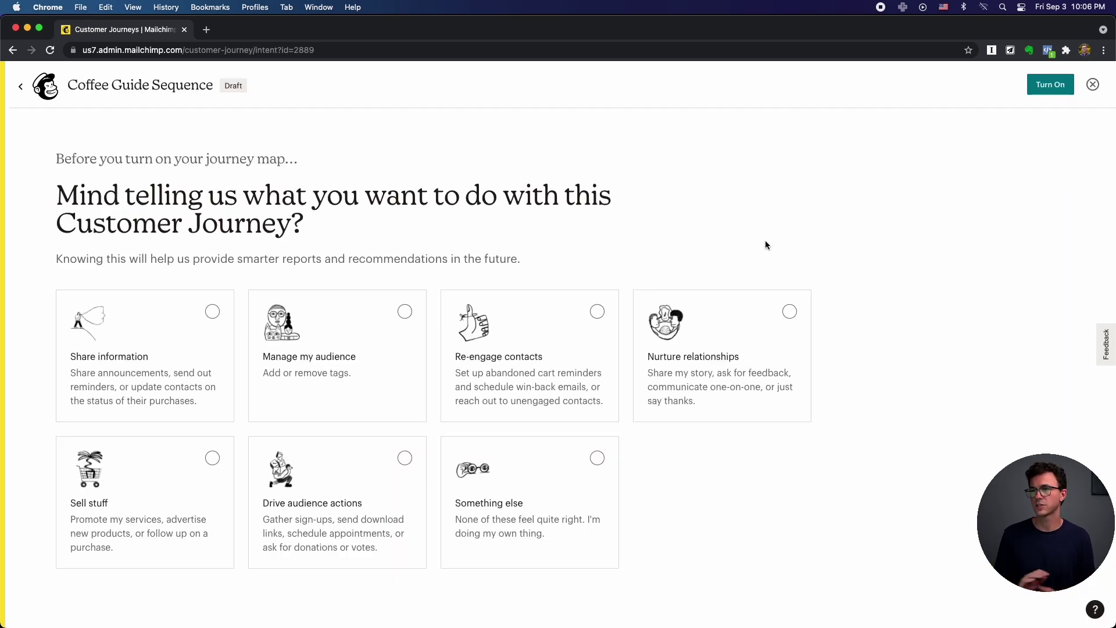
# Step: Choose the Sell stuff card as the Coffee Guide Sequence journey's purpose
pyautogui.click(115, 469)
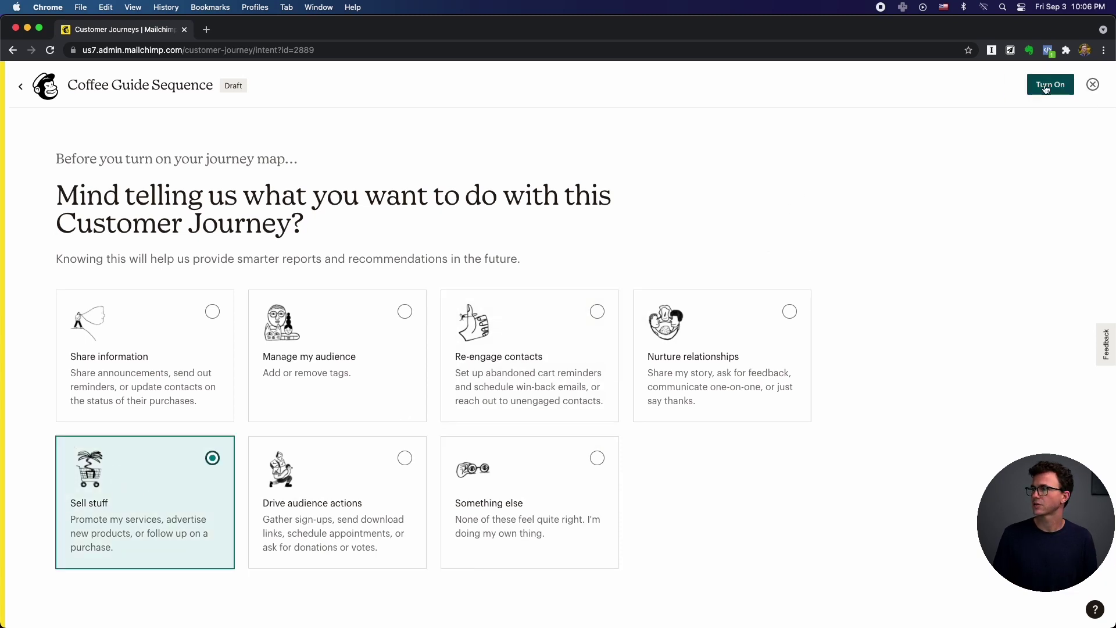